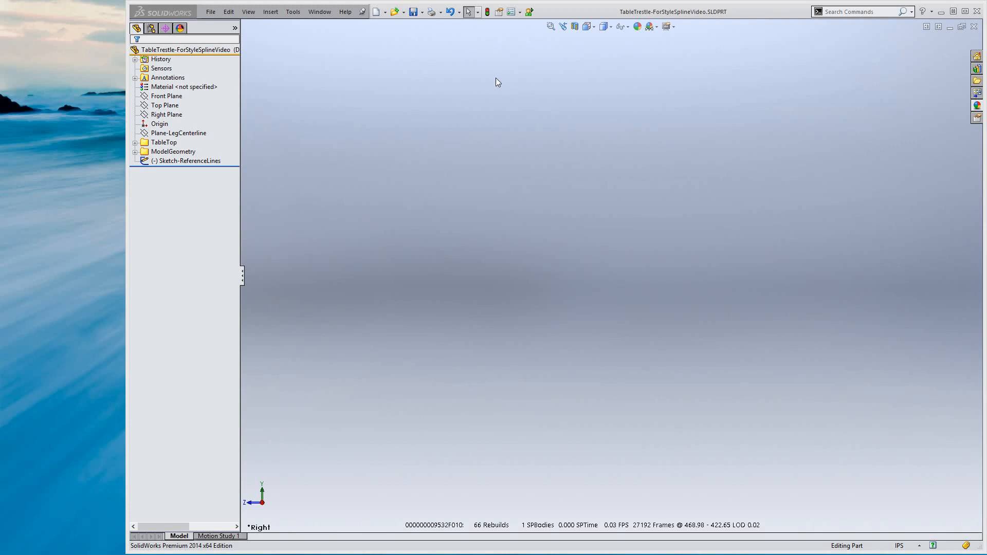
left_click(291, 13)
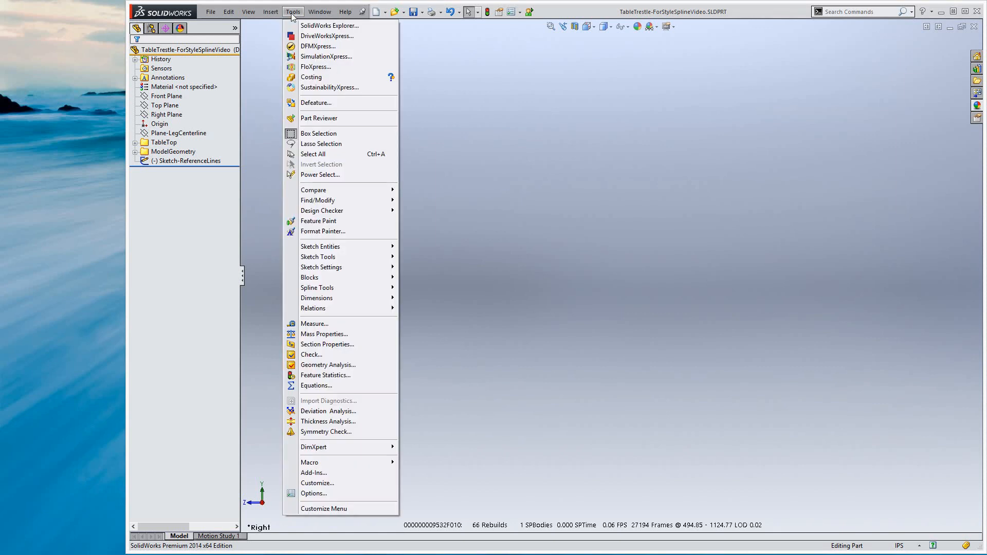
mouse_move(346, 249)
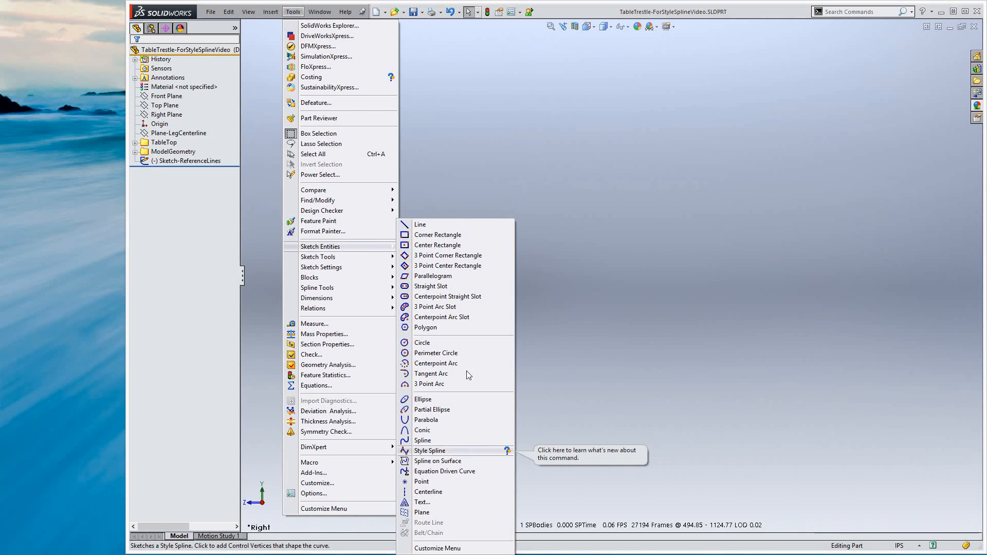
key("Escape")
key("Escape")
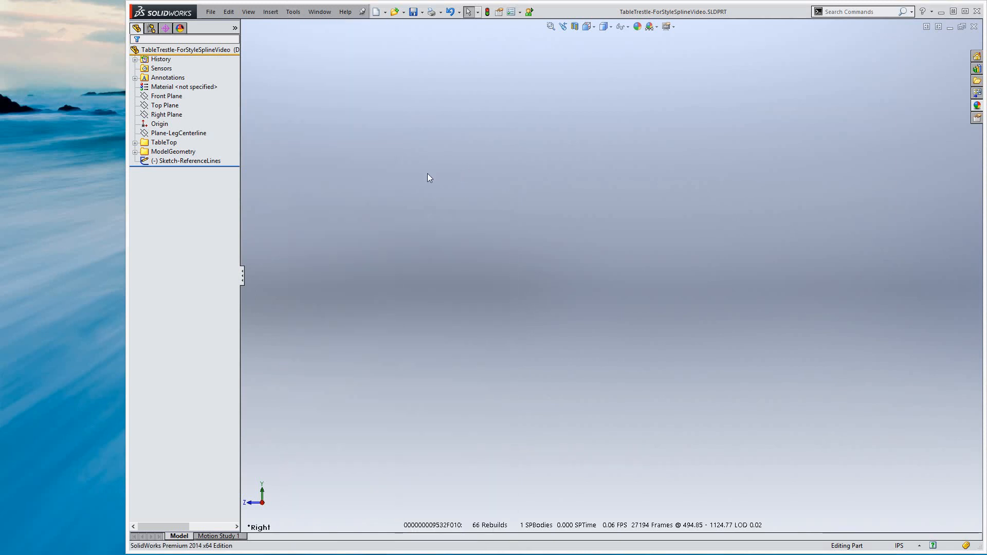
Add the Style Spline command to the sketch shortcut bar and widen the bar to fit two rows
right_click(554, 12)
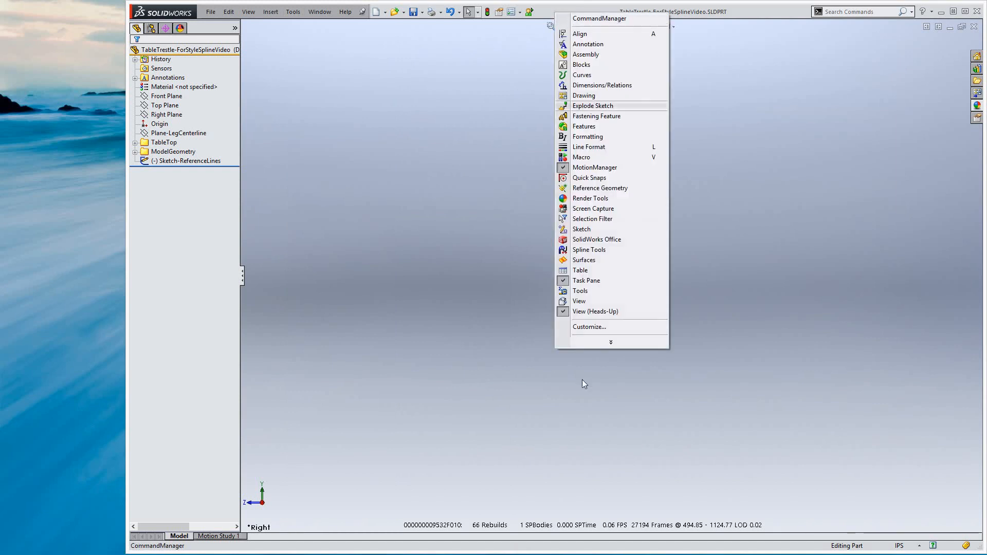
left_click(580, 327)
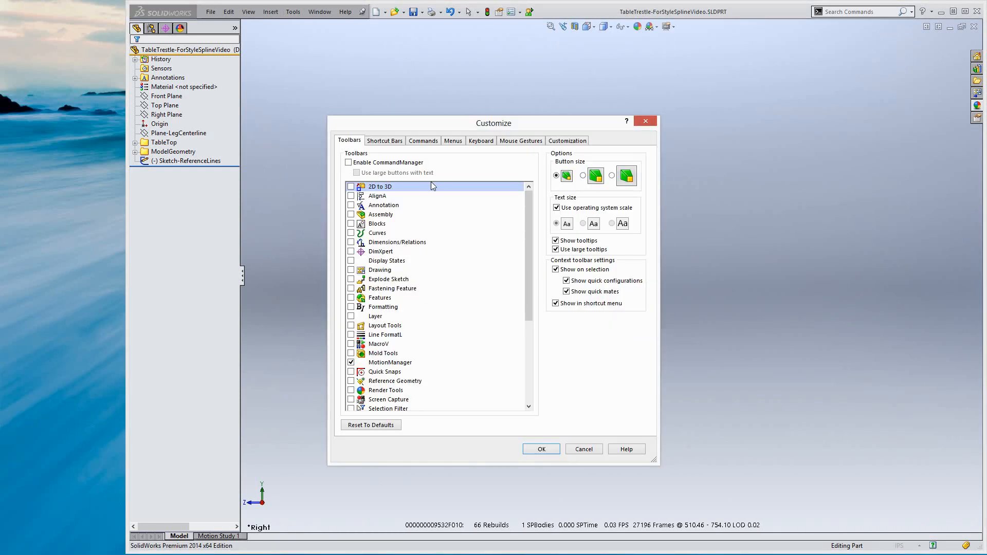
left_click(391, 141)
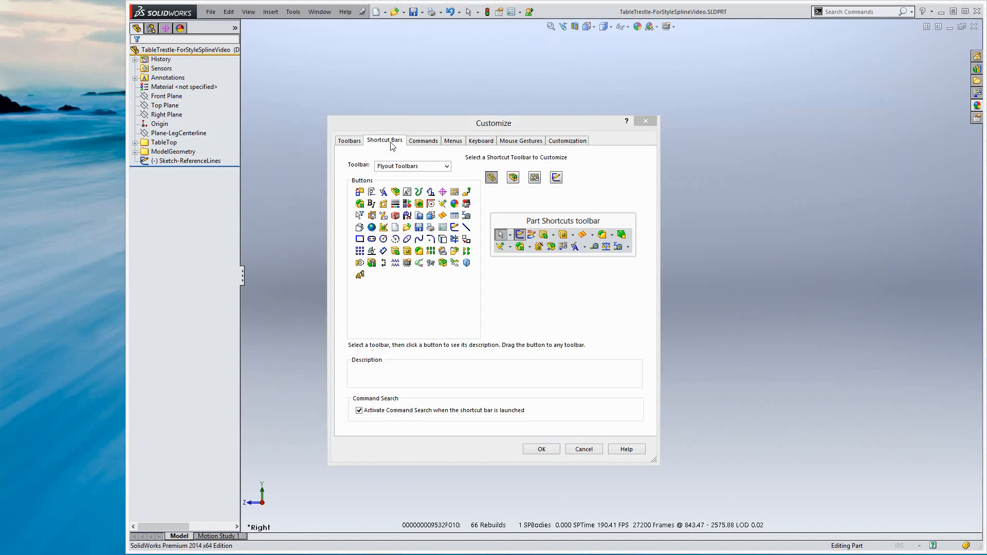
left_click(556, 178)
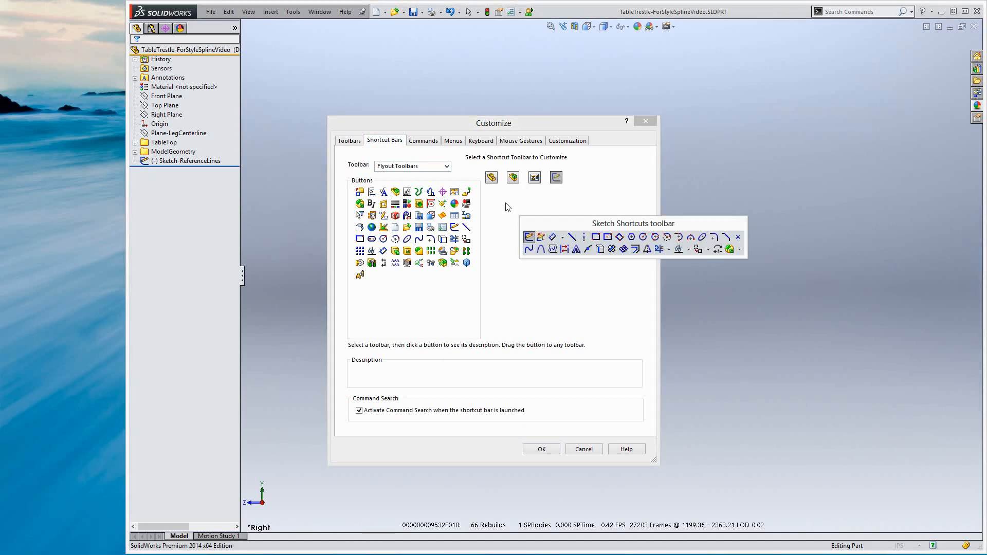
left_click(446, 166)
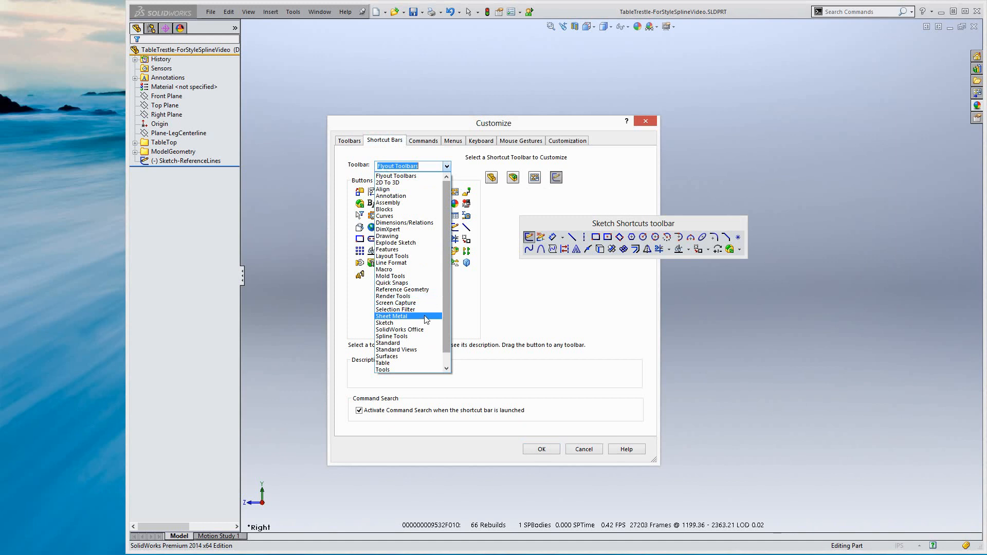
left_click(406, 323)
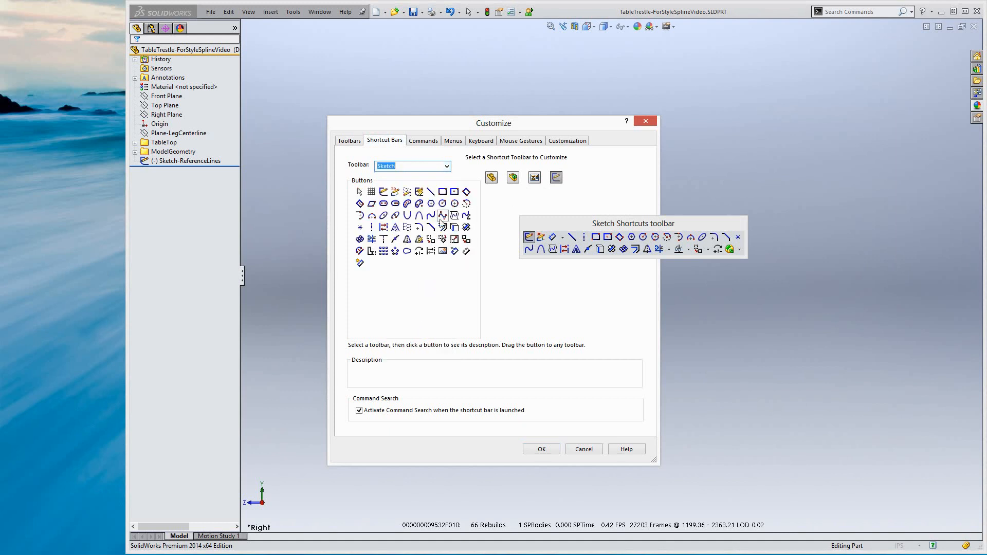
left_click_drag(443, 217, 528, 250)
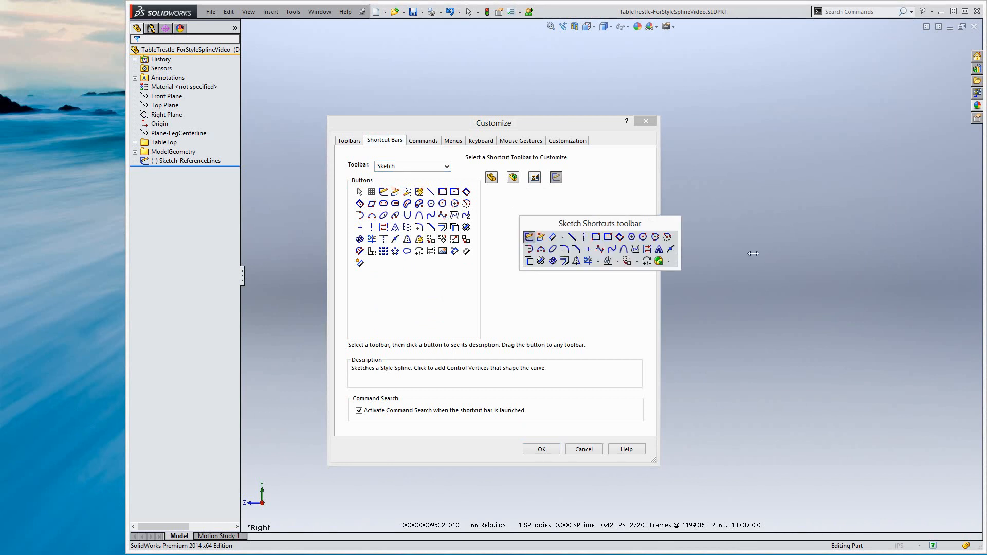
left_click_drag(680, 250, 777, 247)
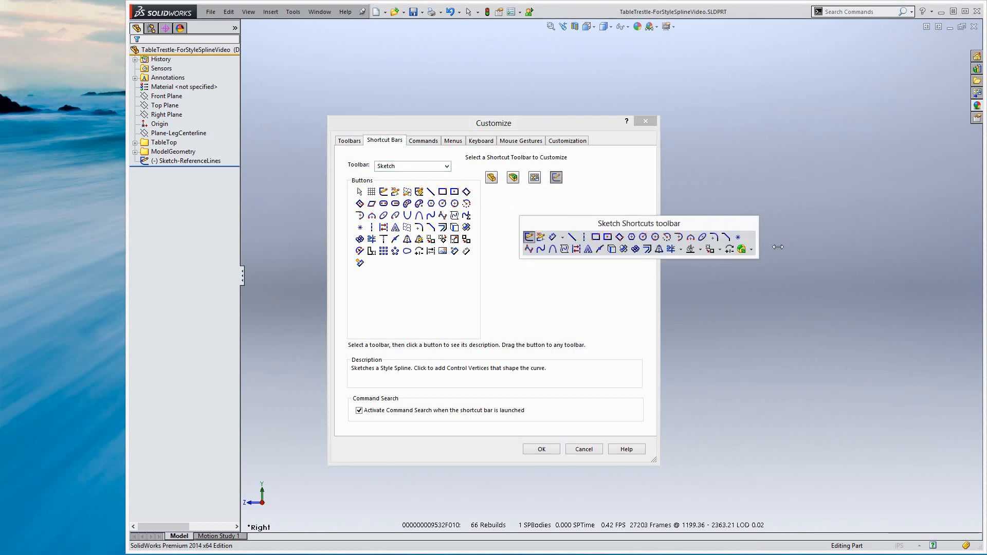
left_click(541, 448)
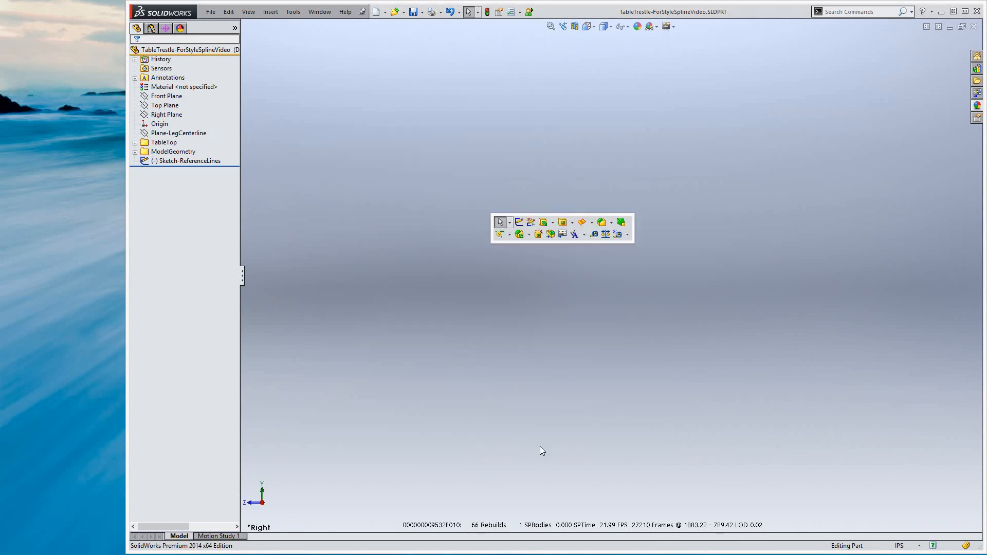
Start a sketch on the Right Plane and draw an arched three-point spline about 16.4 in long
left_click(173, 116)
left_click(180, 102)
key("s")
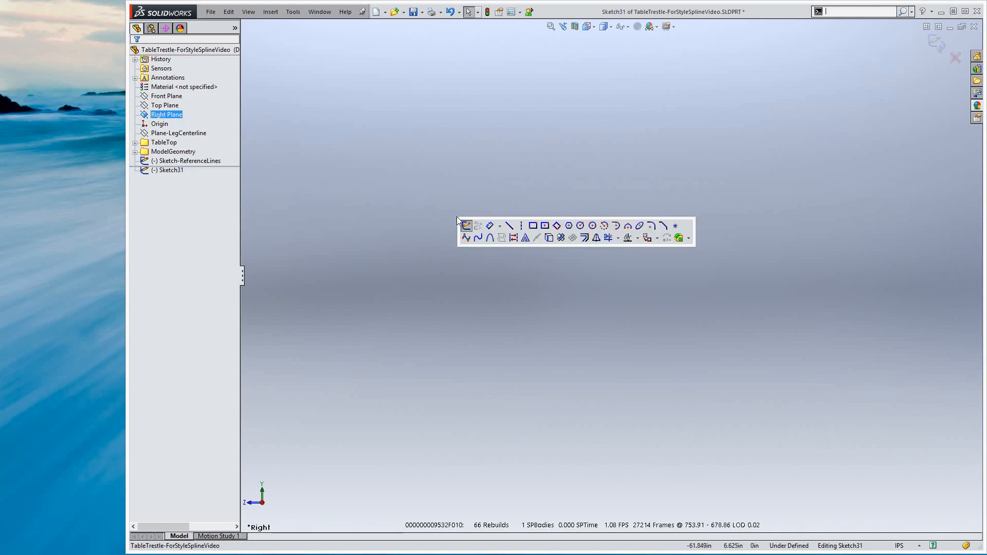
left_click(479, 238)
left_click(432, 198)
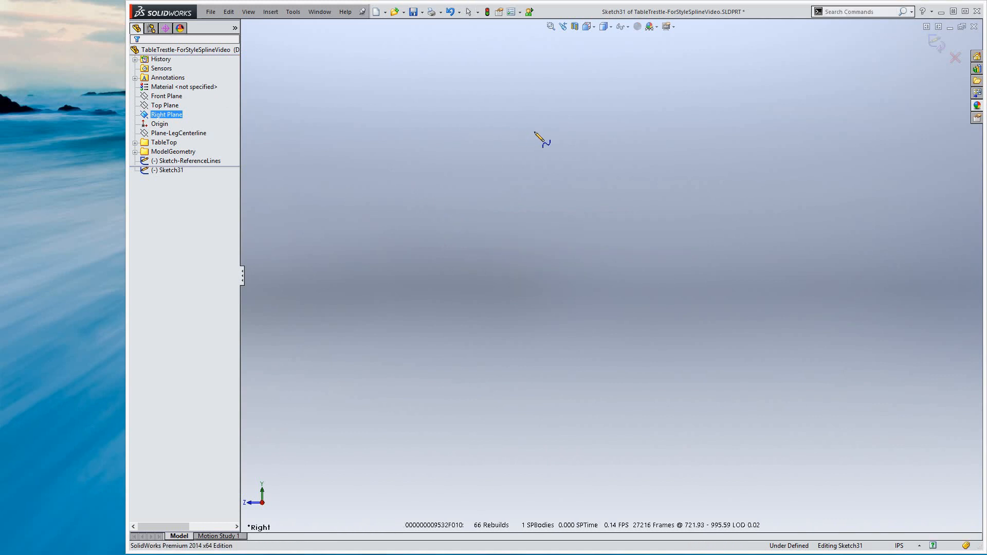
left_click(547, 126)
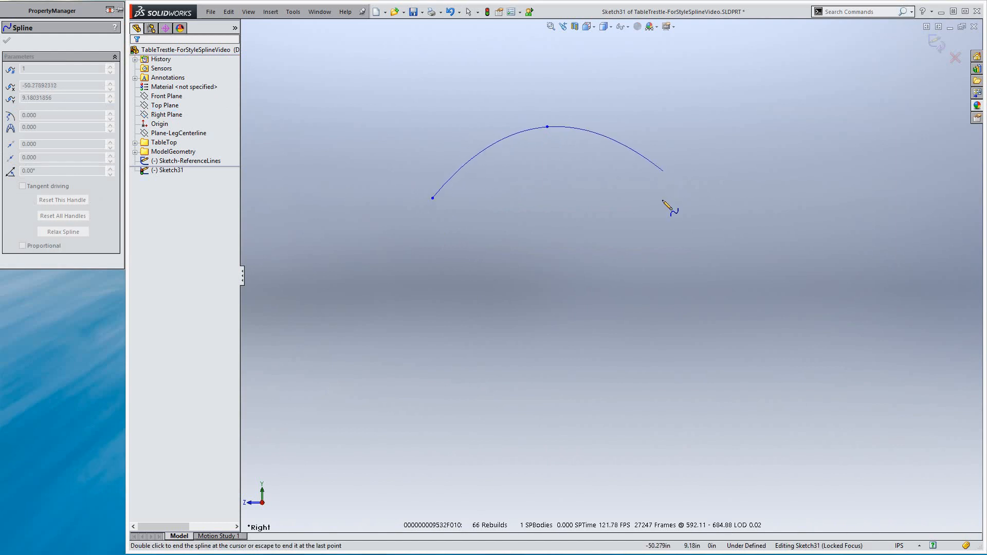
left_click(661, 201)
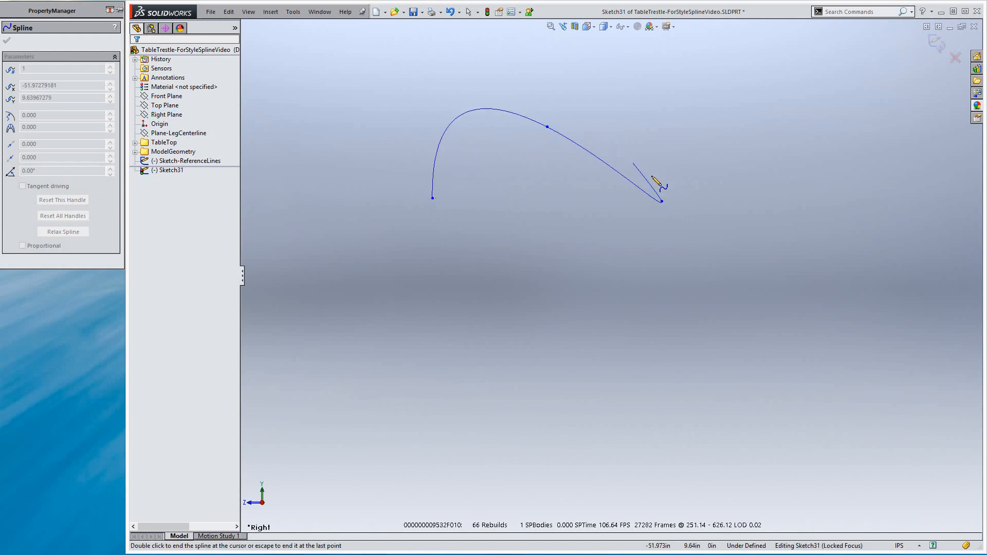
key("Escape")
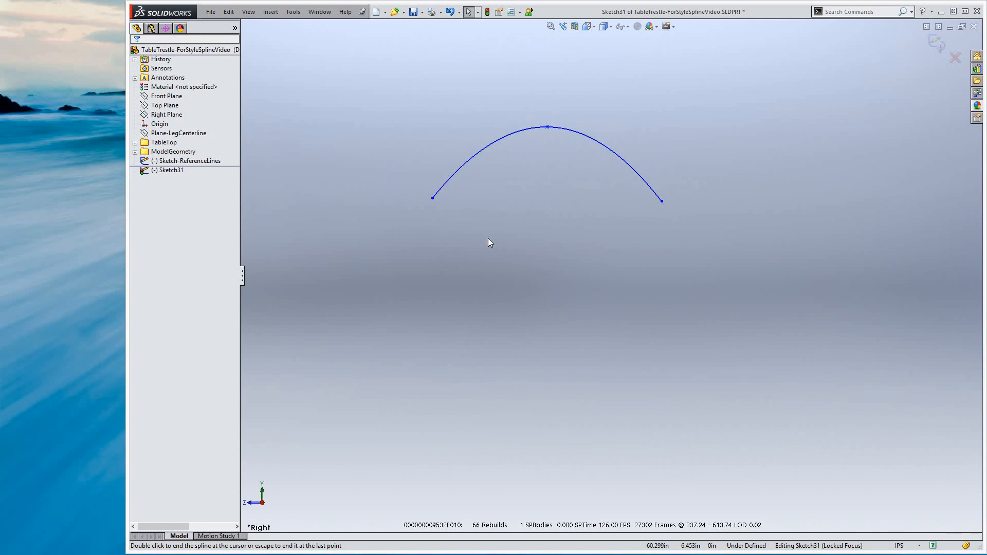
Draw an arched style spline with four control vertices below the three-point spline
key("s")
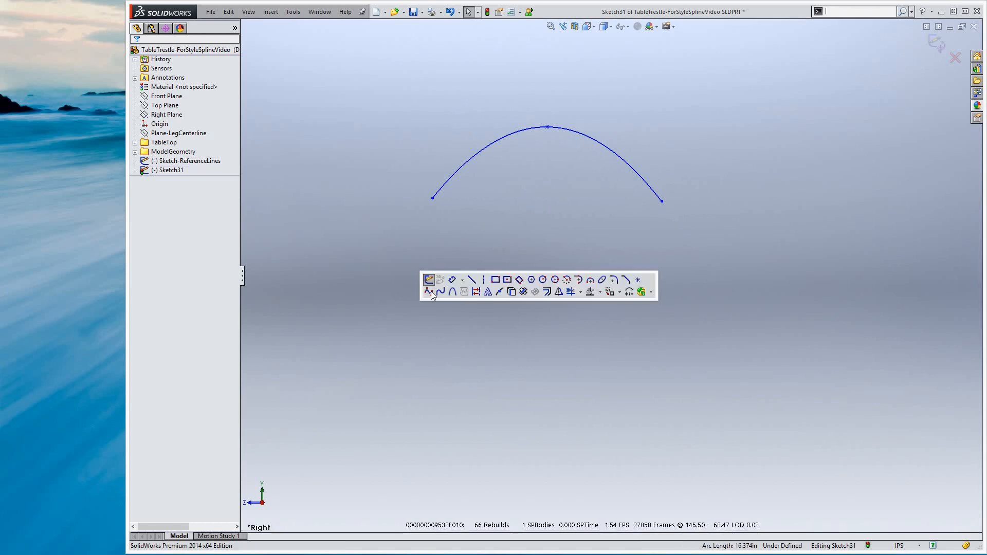
left_click(429, 291)
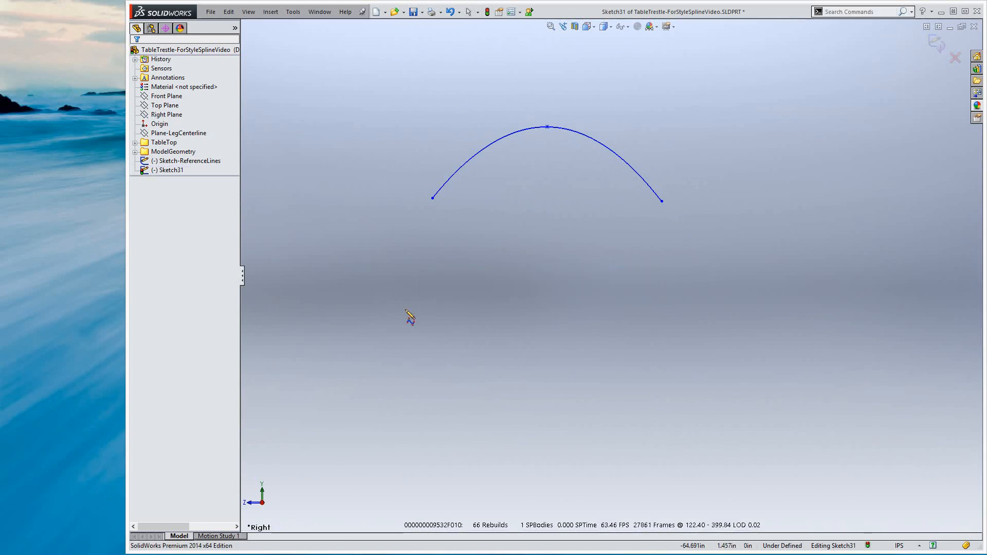
left_click(467, 239)
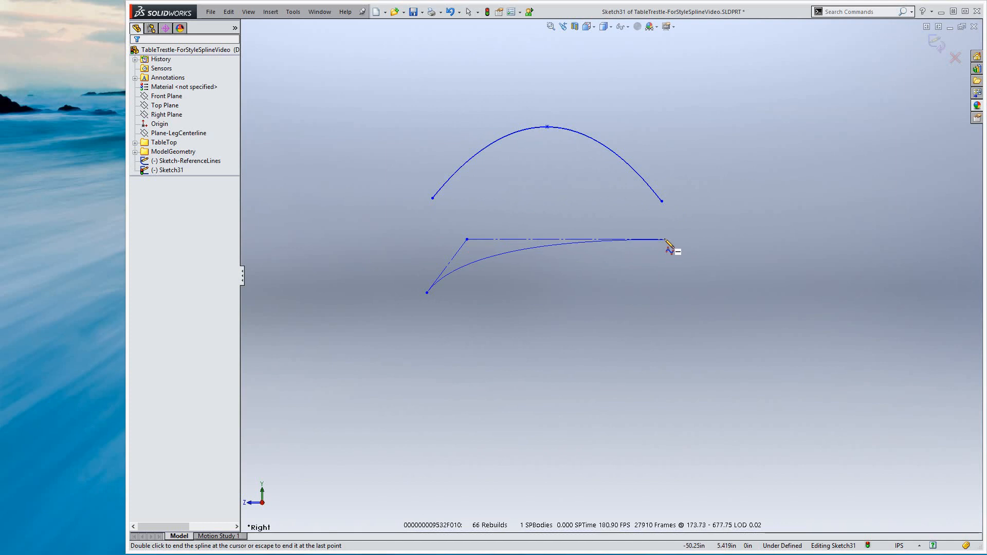
left_click(664, 240)
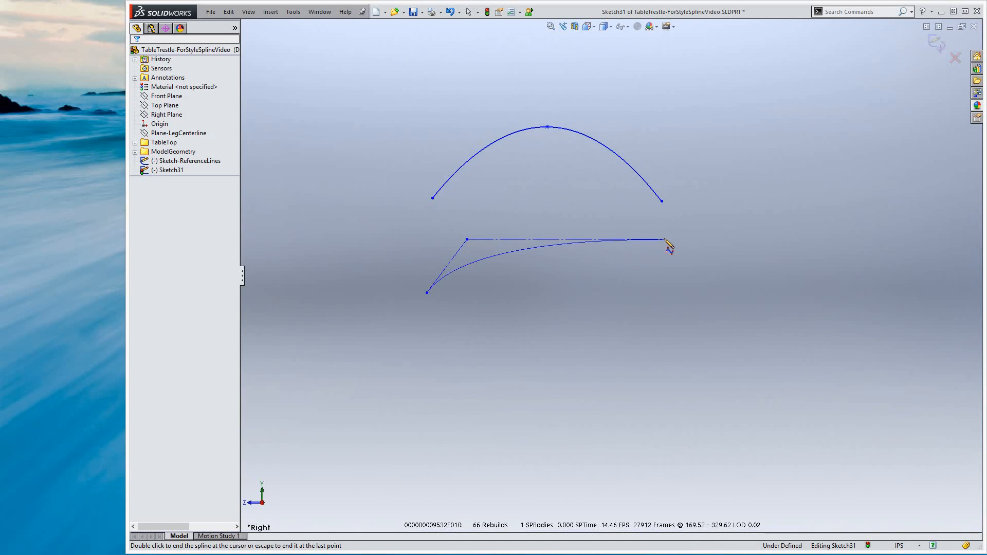
left_click(687, 282)
key("Escape")
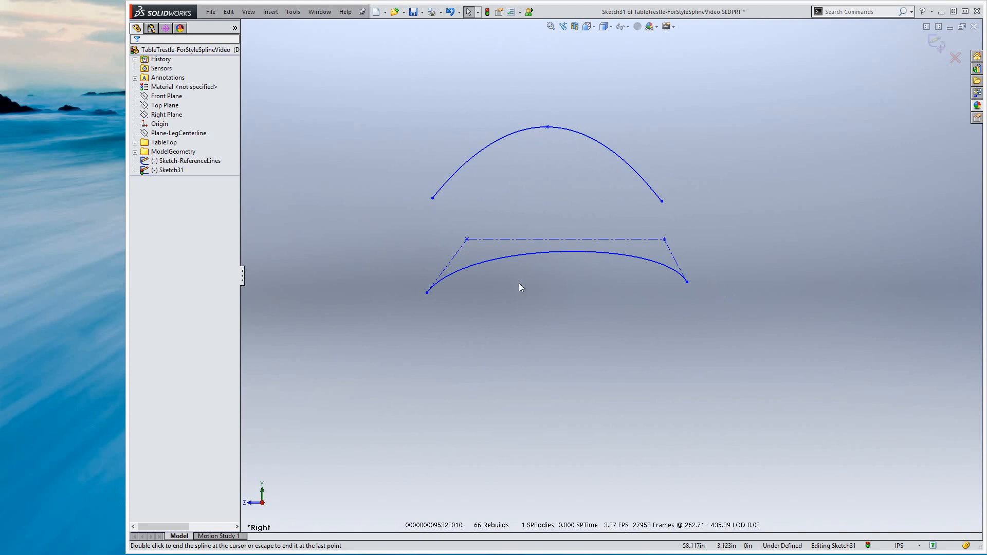
Draw a horizontal centerline about 13.8 in long from the style spline's left endpoint
key("s")
left_click(574, 288)
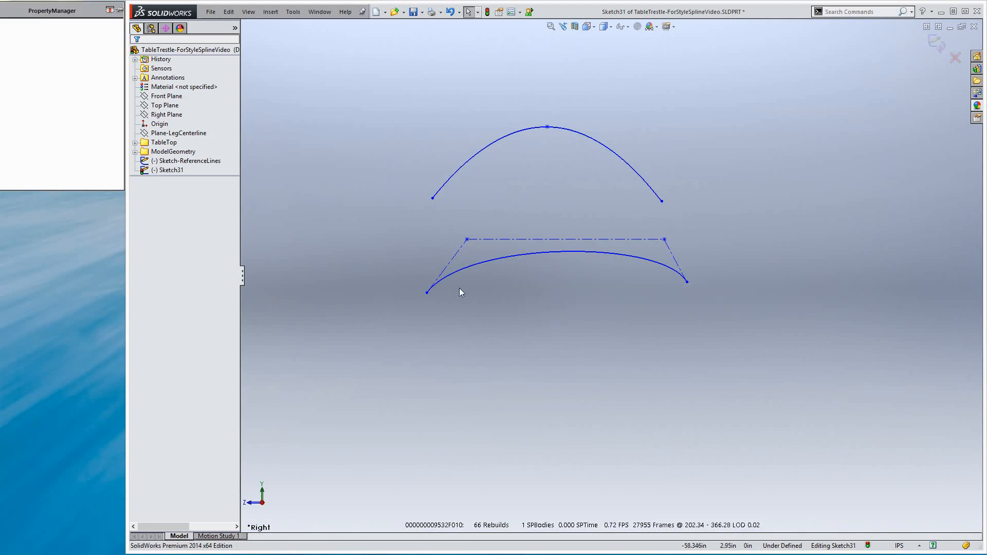
left_click(427, 293)
left_click(676, 292)
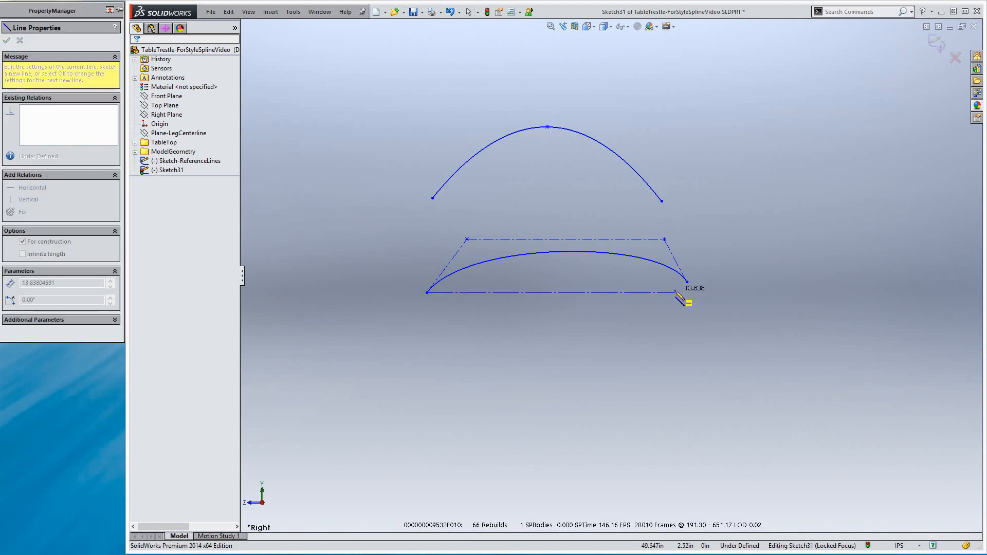
key("Escape")
Attach the style spline's right endpoint to the centerline's free end and move the upper right control vertex inward
left_click_drag(687, 281, 675, 292)
mouse_move(664, 240)
left_mouse_down()
mouse_move(619, 244)
mouse_move(633, 242)
left_mouse_up()
left_click(535, 206)
Draw a centerline about 2.9 in long between the midpoints of the control polygon's top line and the base centerline, and make it vertical
key("s")
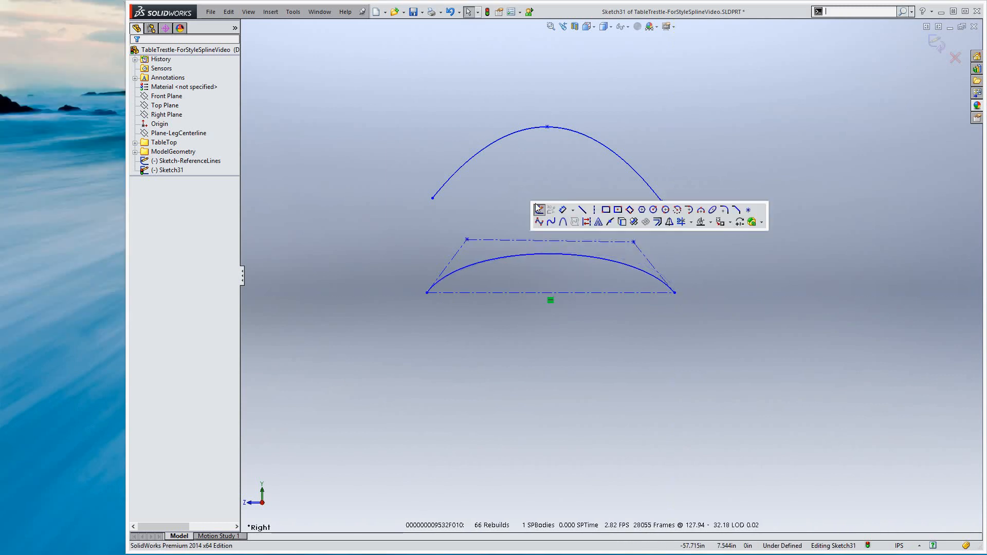
left_click(595, 213)
left_click(550, 241)
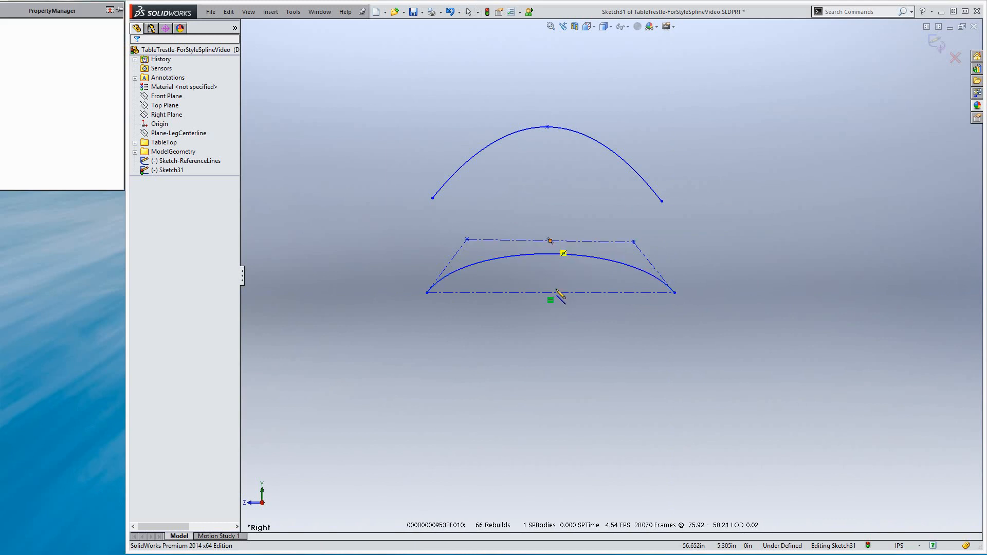
left_click(550, 292)
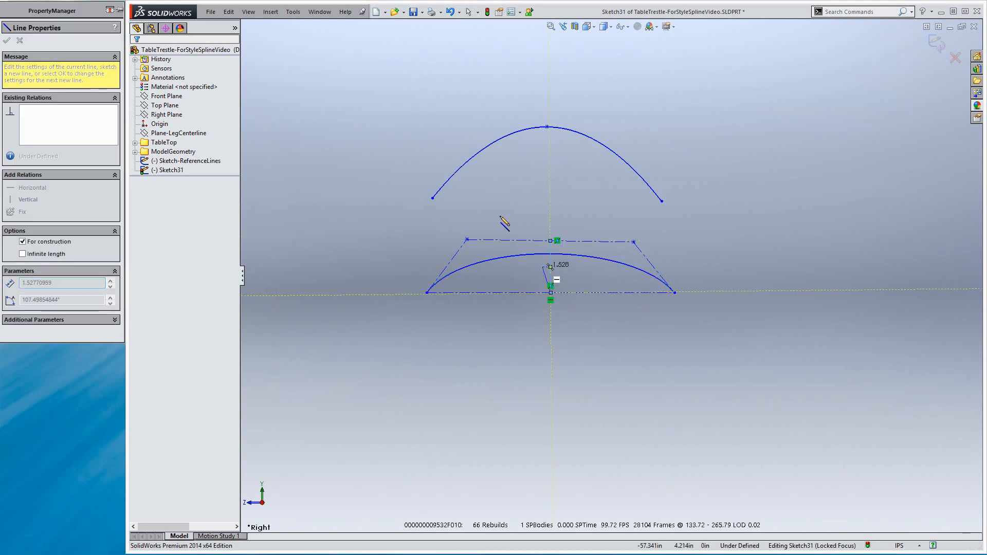
key("Escape")
left_click(575, 241)
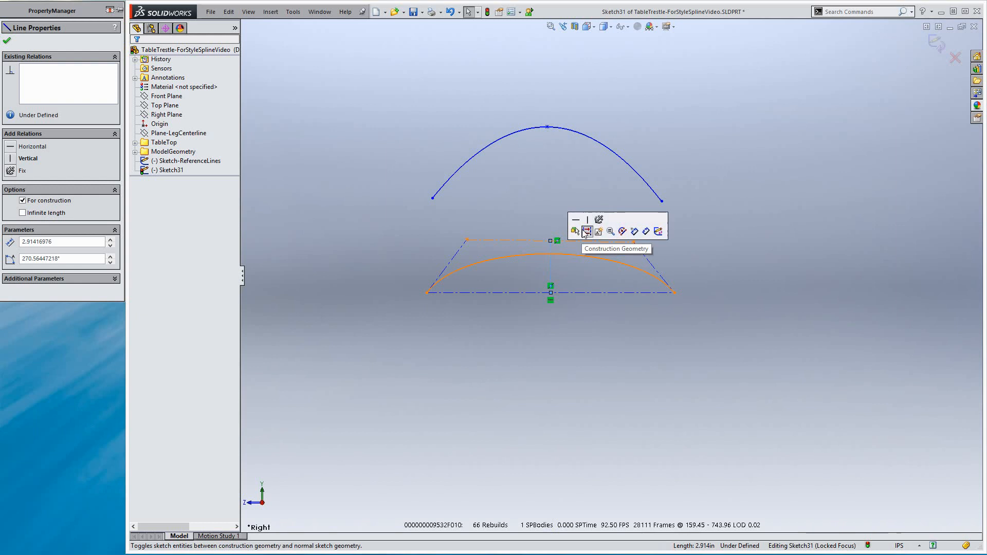
left_click(587, 220)
left_click(475, 216)
key("s")
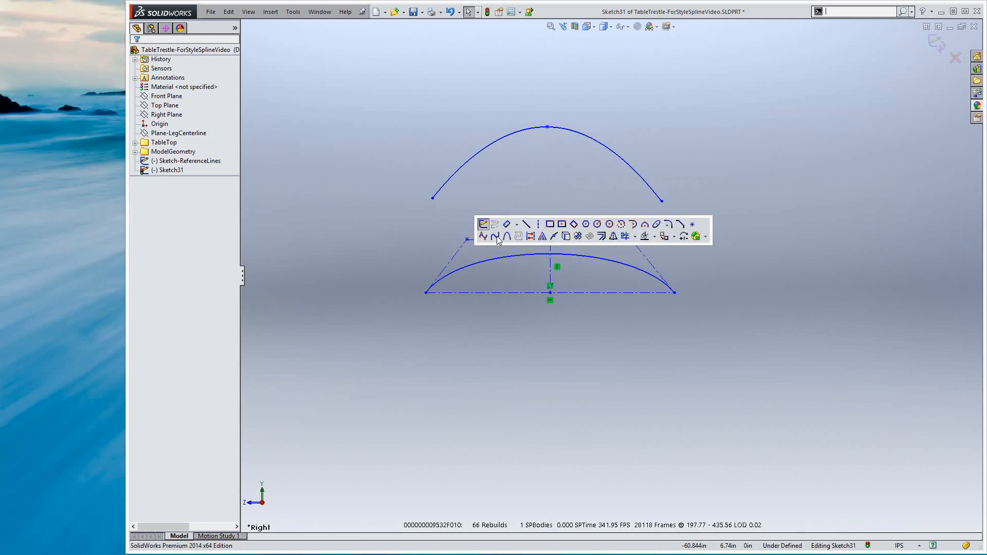
left_click(496, 237)
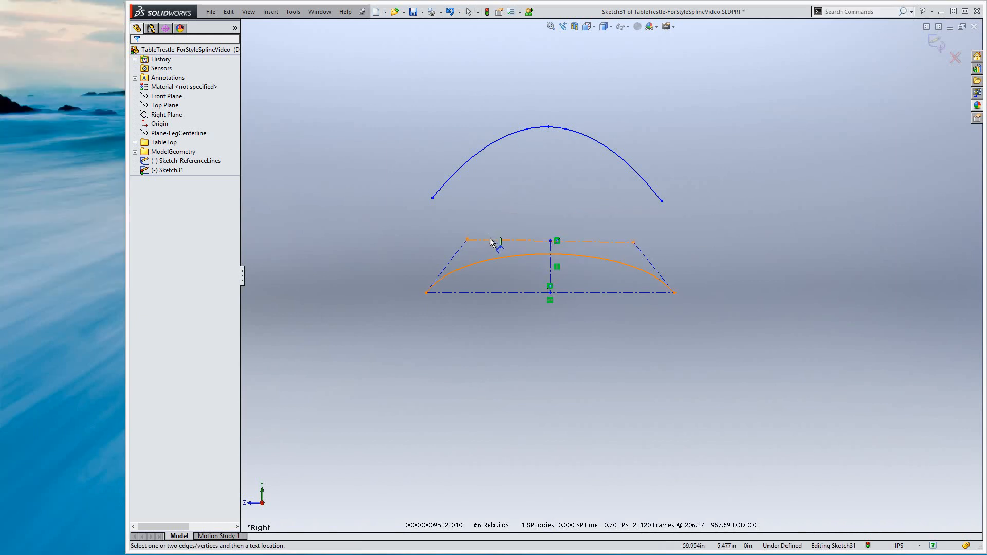
key("Escape")
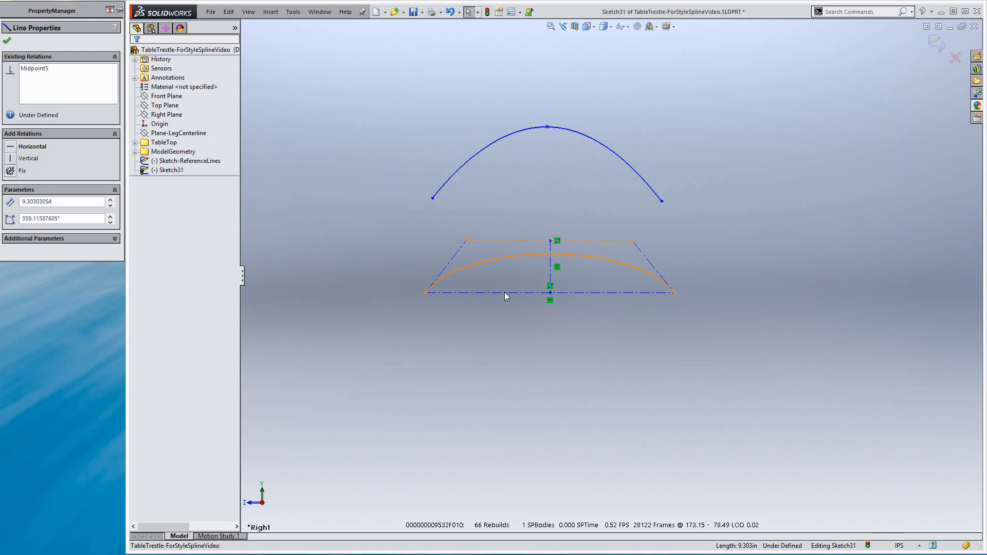
Make the control polygon's top line parallel to the base centerline
left_click(504, 292, "ctrl")
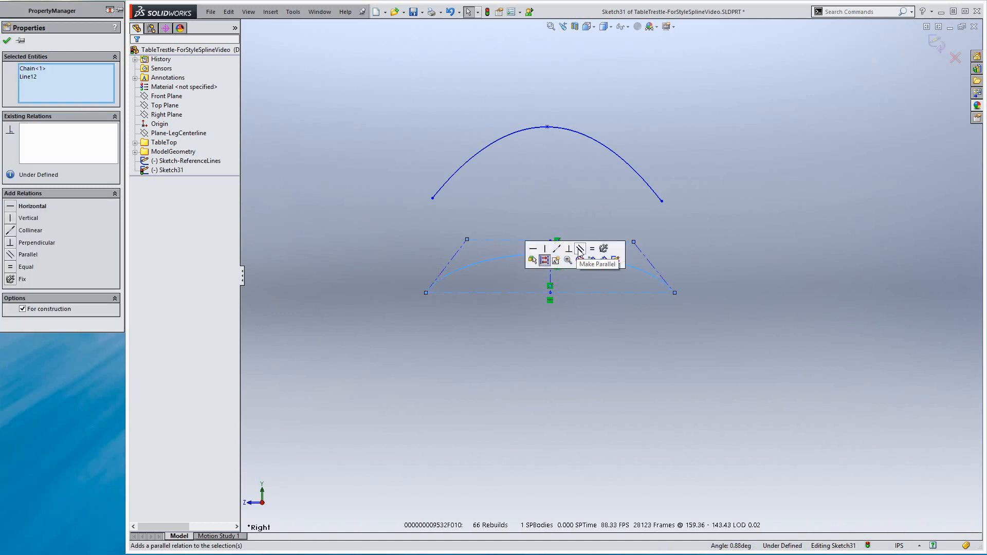
left_click(578, 250)
left_click(479, 208)
Dimension the vertical distance between the control polygon's top line and the base centerline as 2.75 in
key("s")
left_click(535, 235)
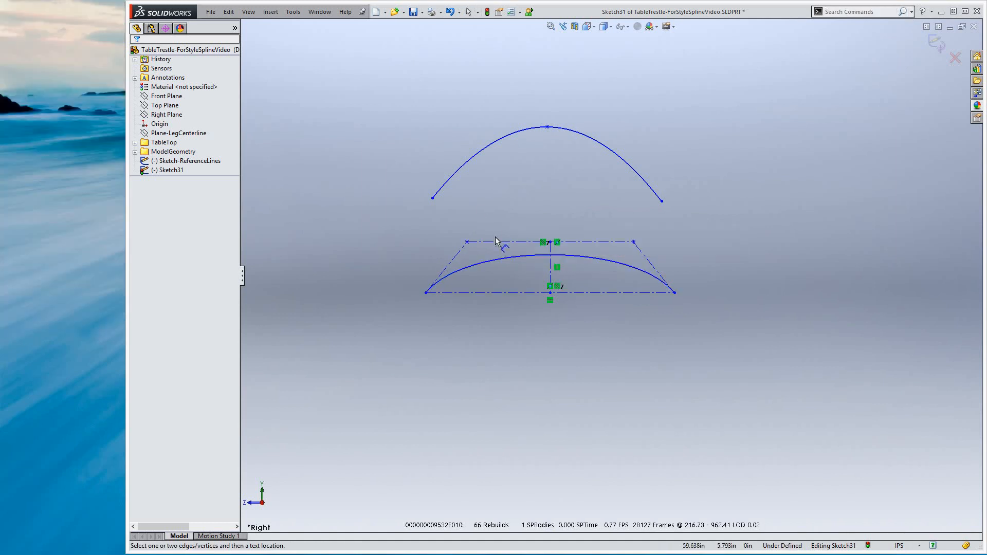
left_click(500, 243)
left_click(496, 292)
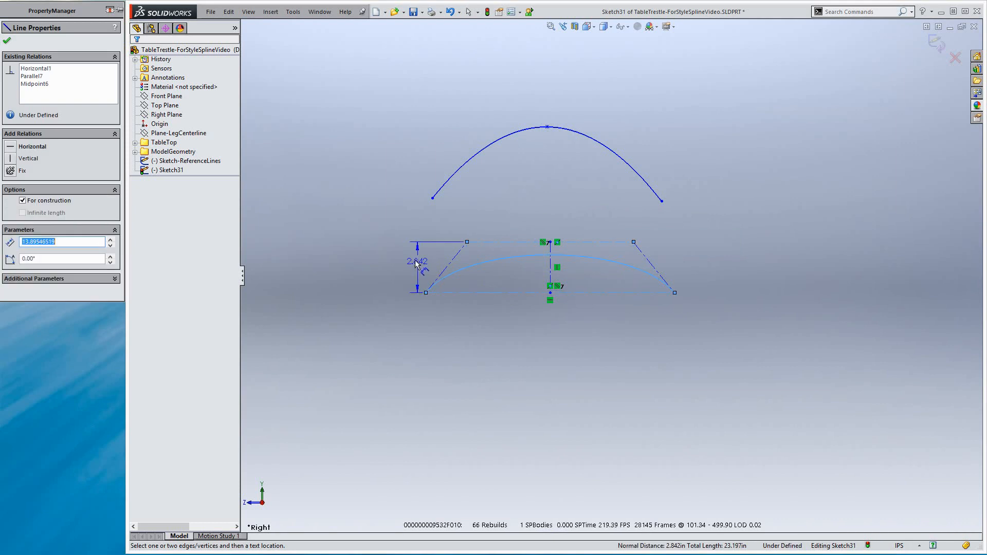
left_click(407, 265)
type("2")
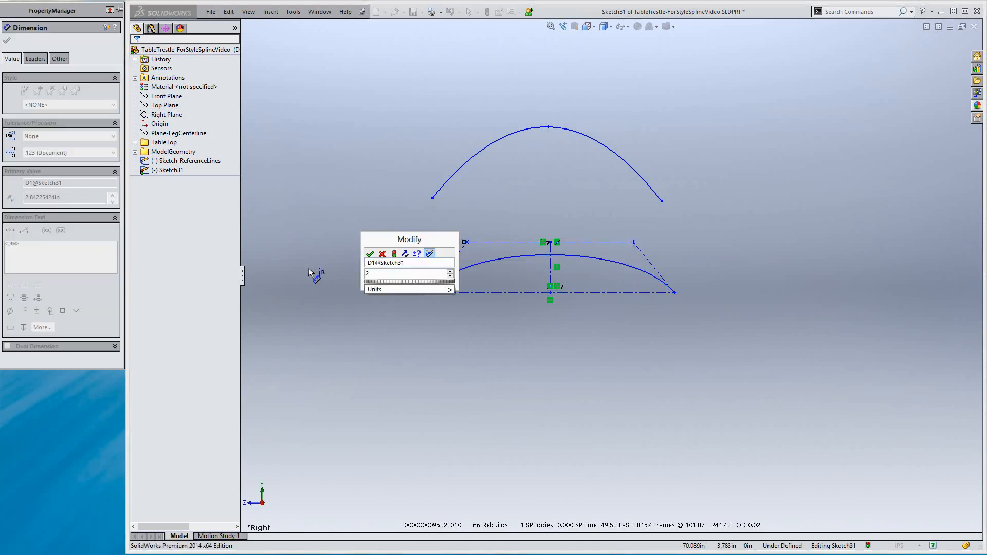
type(".75")
key("Return")
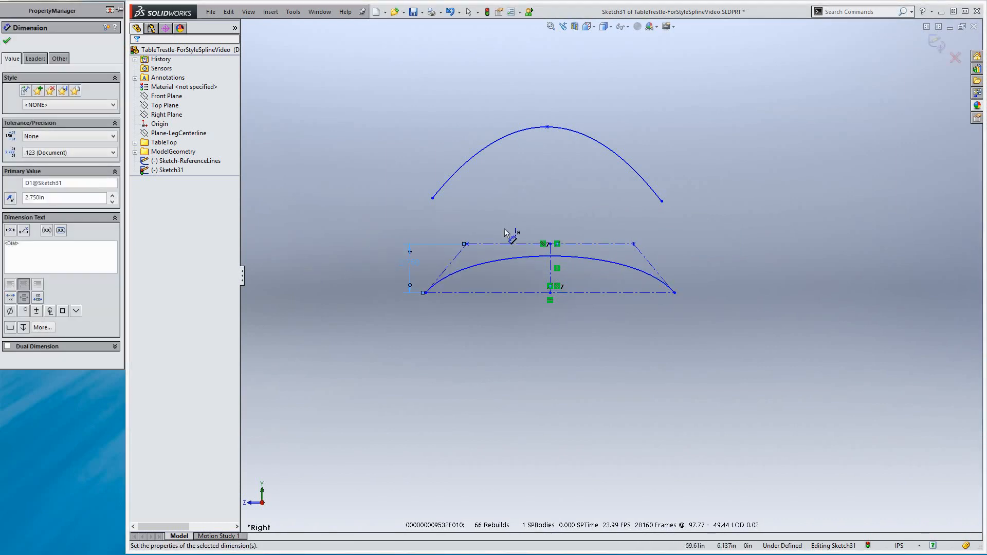
Dimension the angle between the control polygon's left leg and the base centerline as 45°
left_click(455, 257)
left_click(480, 293)
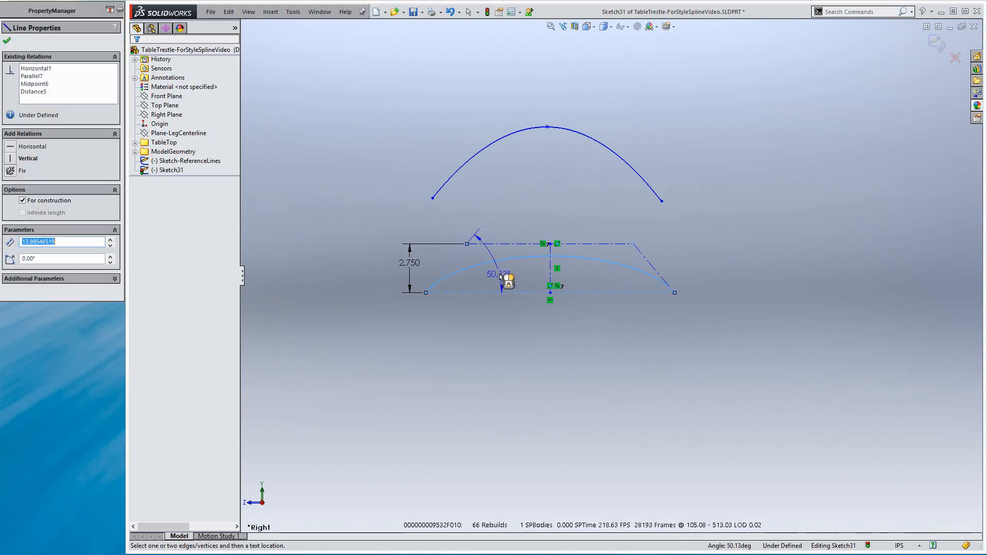
left_click(501, 277)
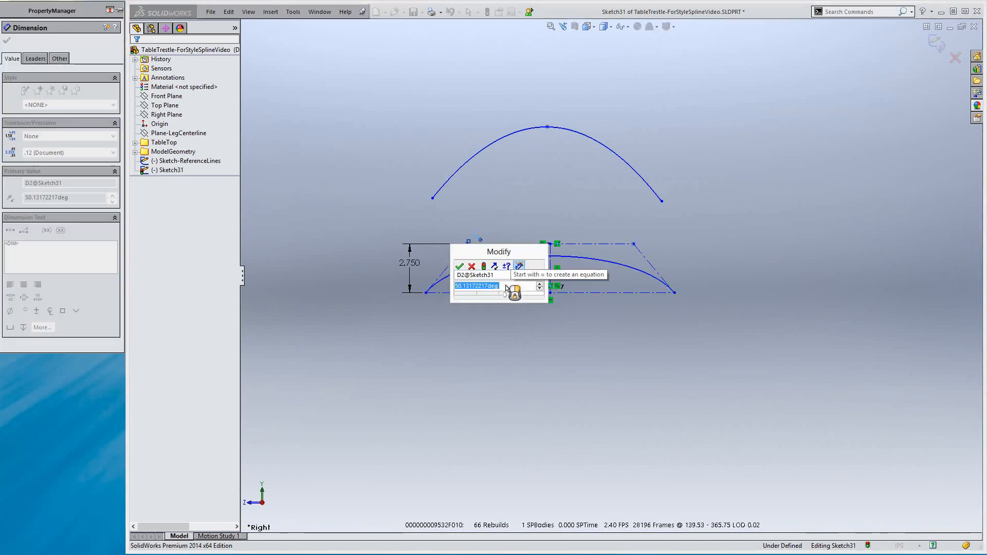
type("45")
key("Return")
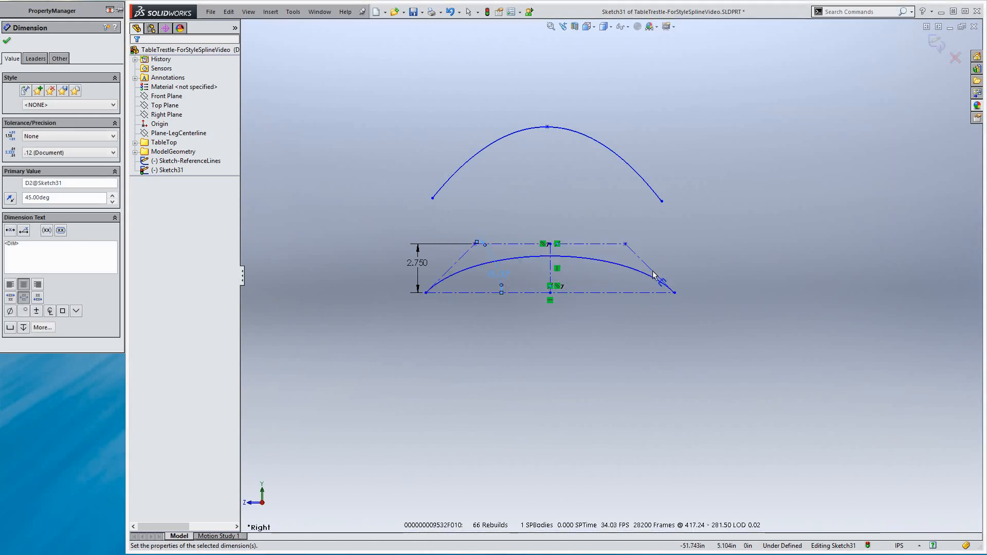
key("Escape")
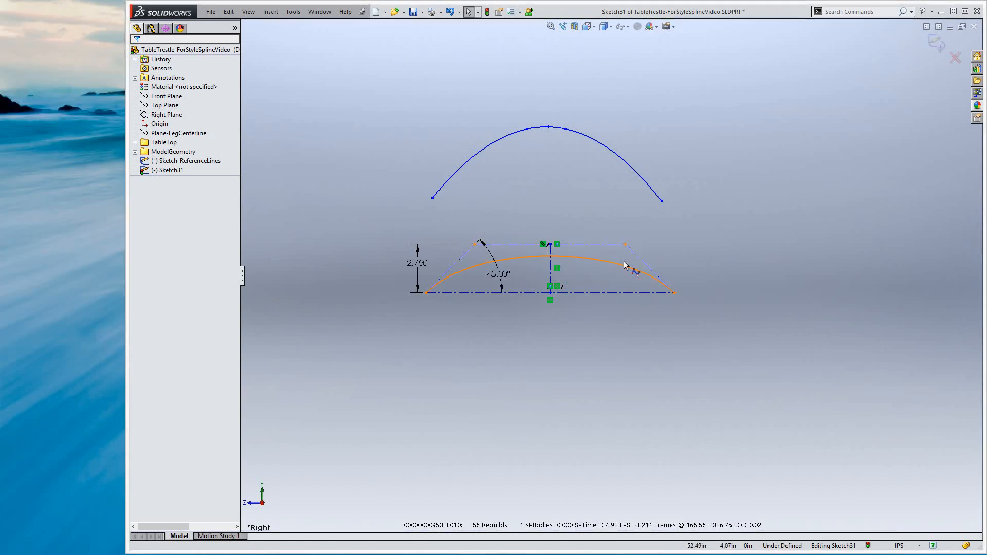
Add a Fix relation to the style spline's left endpoint
left_click(426, 293)
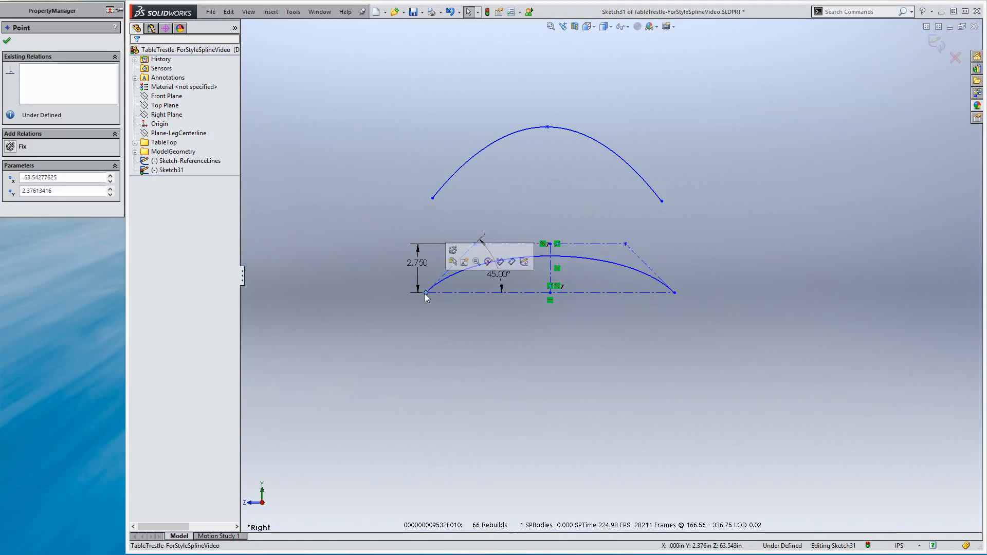
left_click(11, 147)
key("Escape")
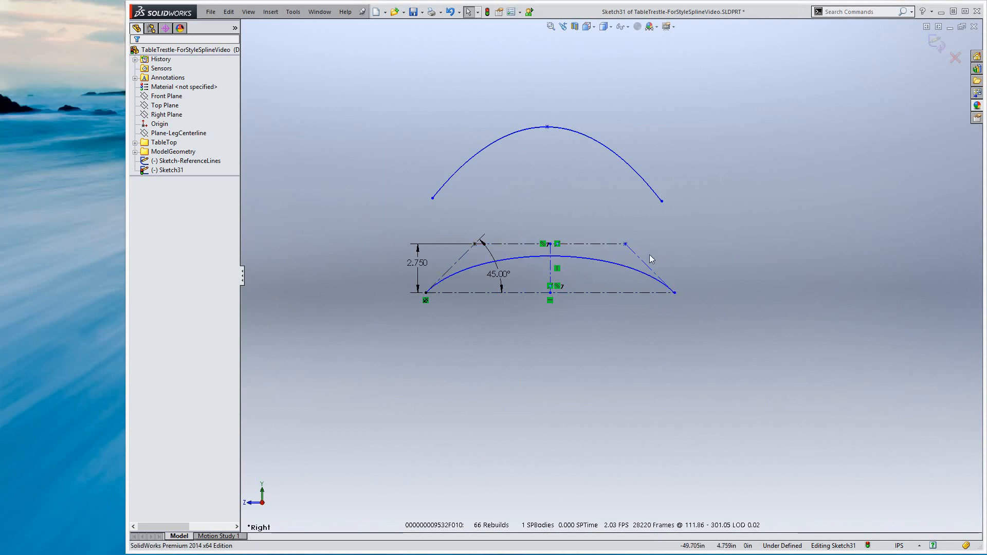
Dimension the length of the style spline control polygon's top line as 8 in
key("s")
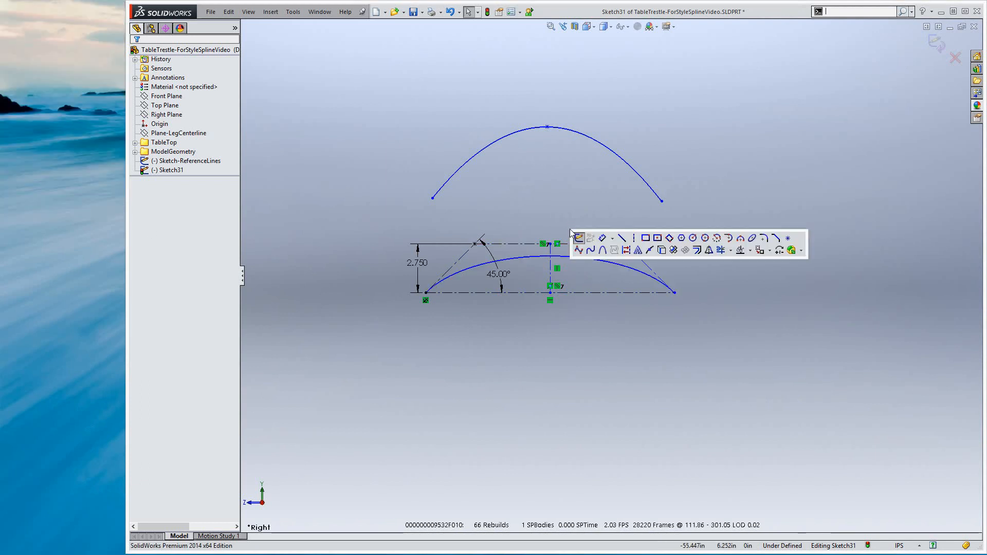
left_click(603, 239)
left_click(576, 244)
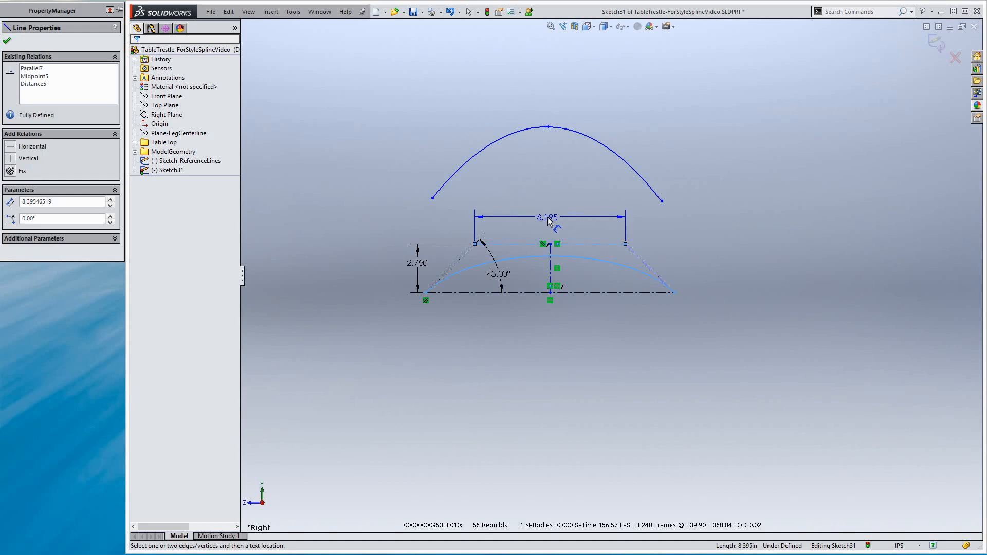
left_click(551, 223)
type("8")
key("Return")
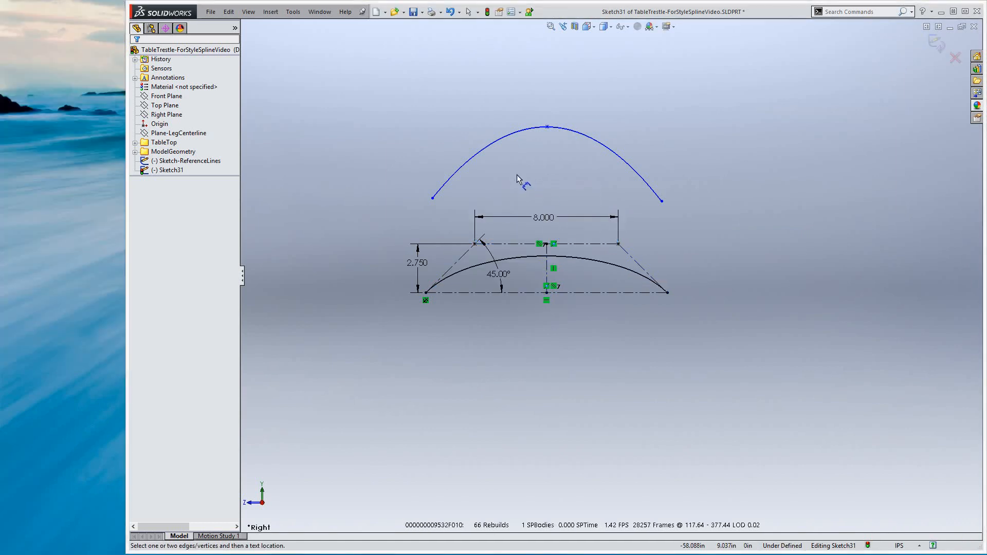
key("Escape")
Reshape the upper standard spline with its tangent handles, angled about 56° at the left end, -8.5° at the middle and -60° at the right end
left_click(476, 152)
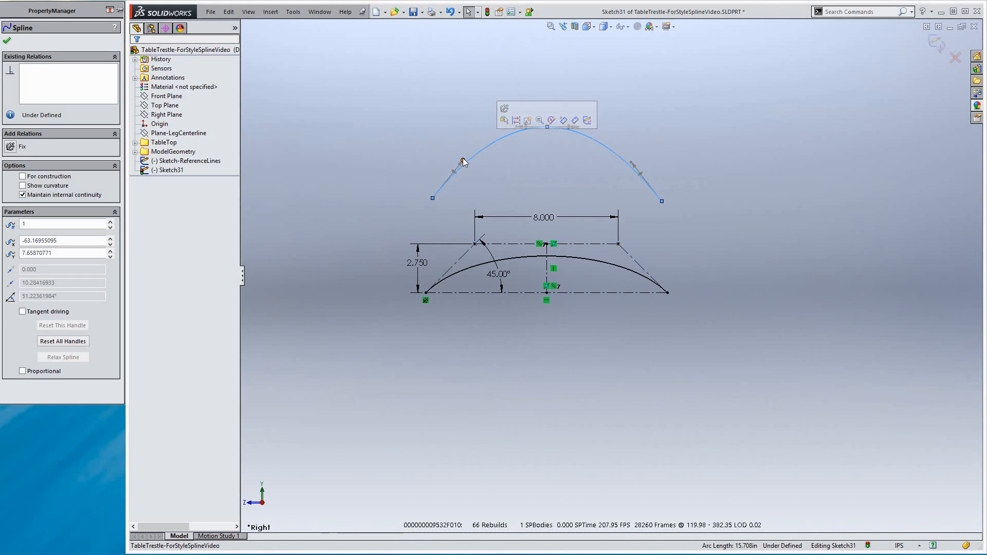
left_click_drag(463, 162, 457, 165)
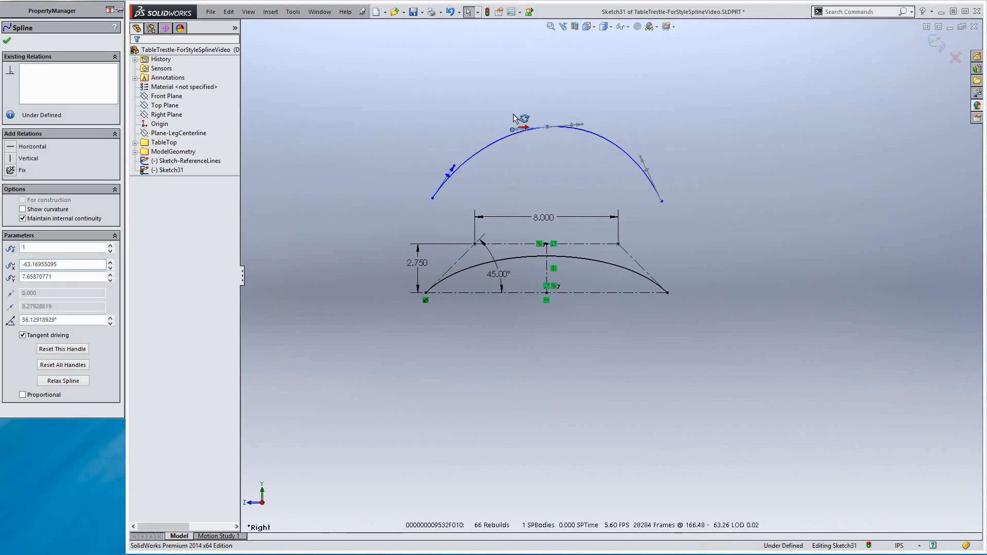
left_click_drag(513, 114, 519, 118)
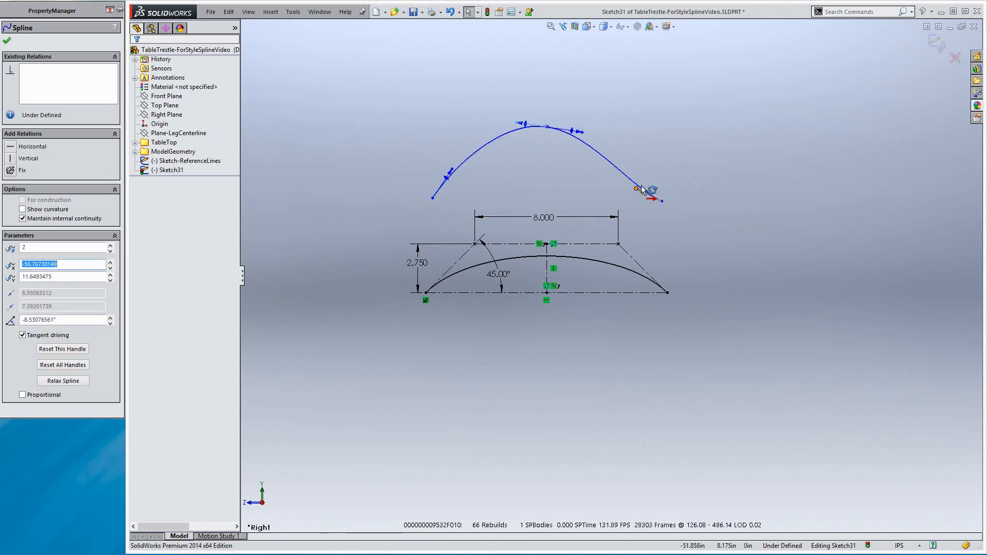
left_click_drag(641, 190, 654, 180)
Dimension the tangent weighting of the standard spline's left end handle as 8.3 in
key("s")
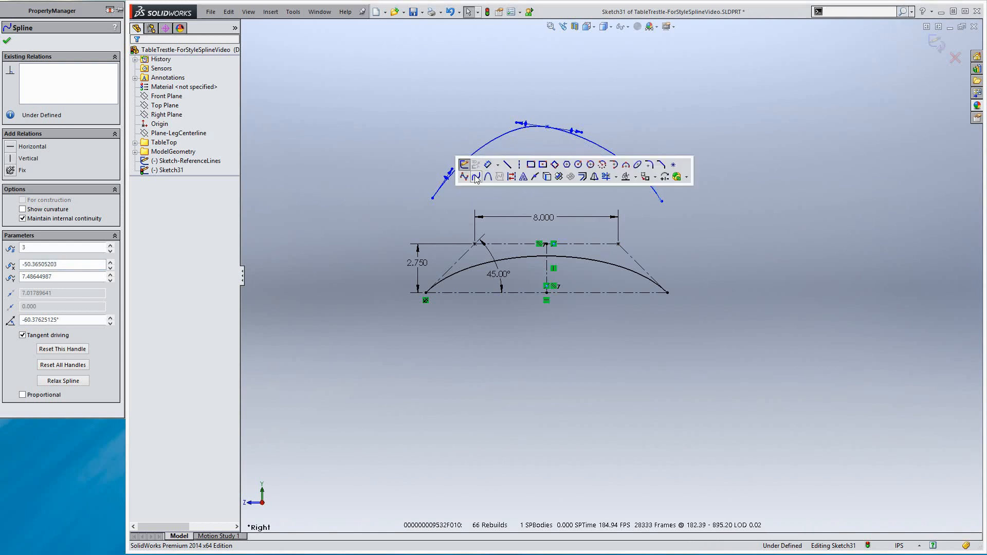
left_click(476, 177)
left_click(449, 173)
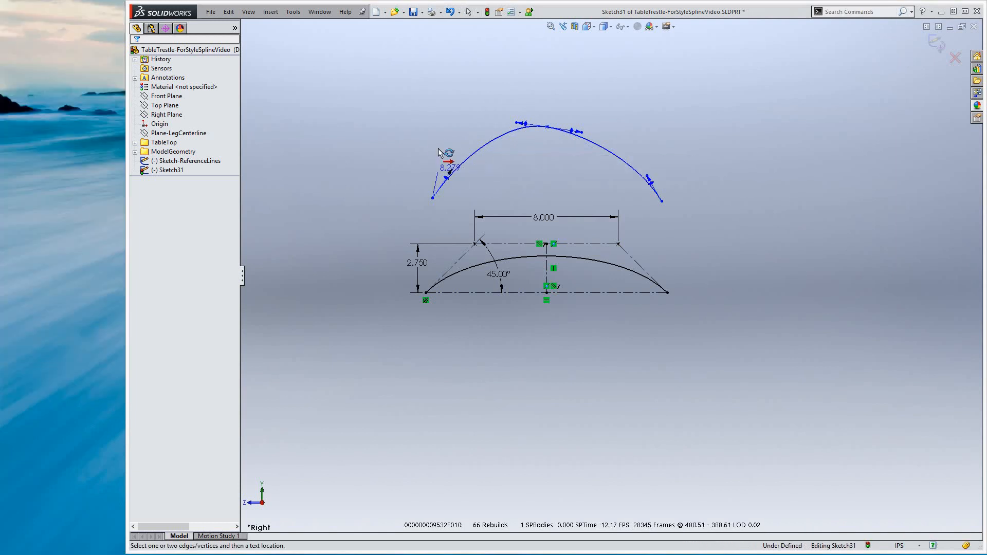
left_click(406, 158)
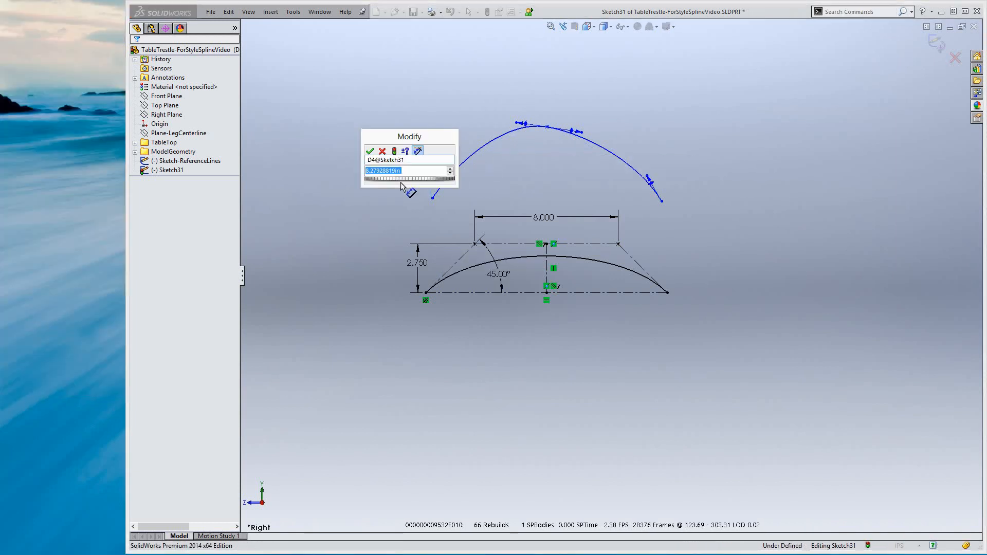
left_click_drag(379, 142, 384, 86)
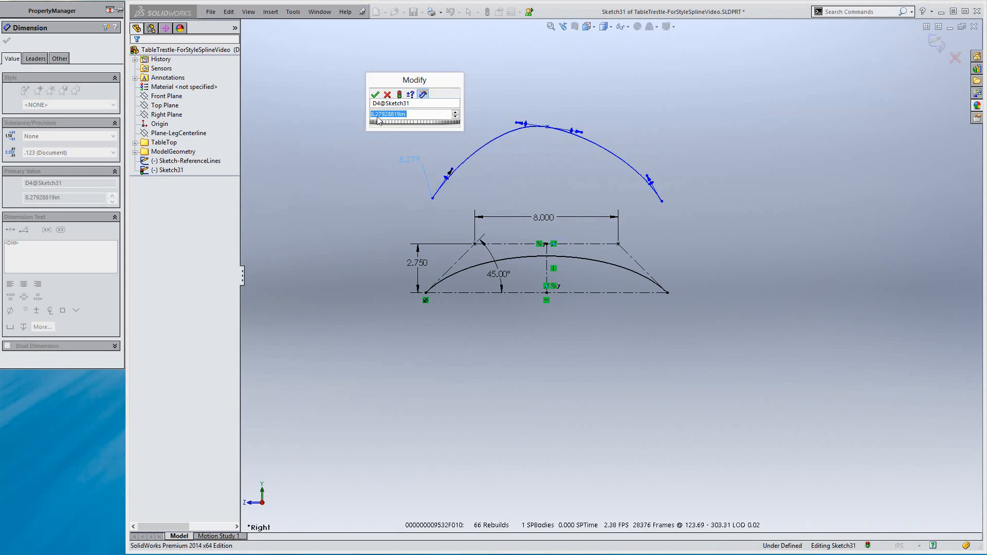
type("8.3")
key("Return")
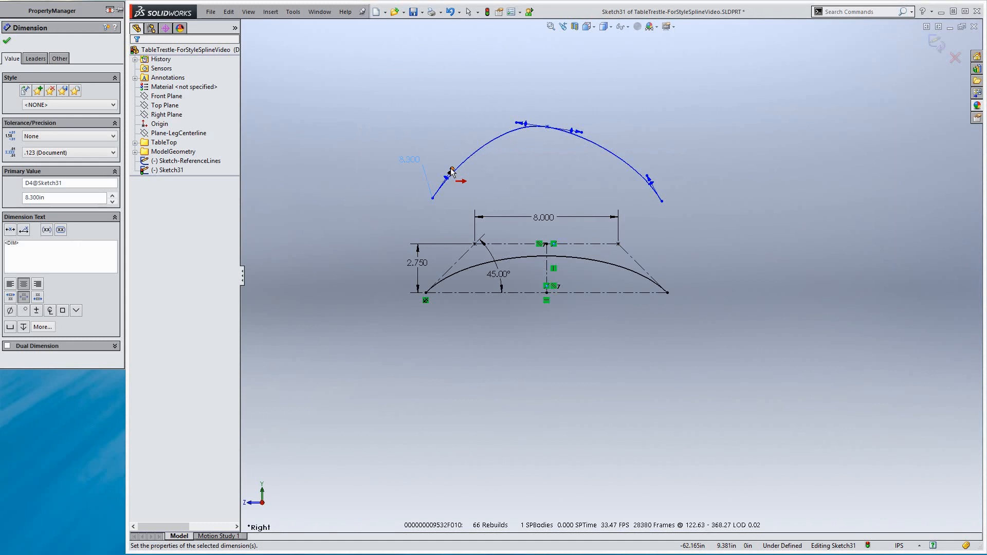
left_click(520, 125)
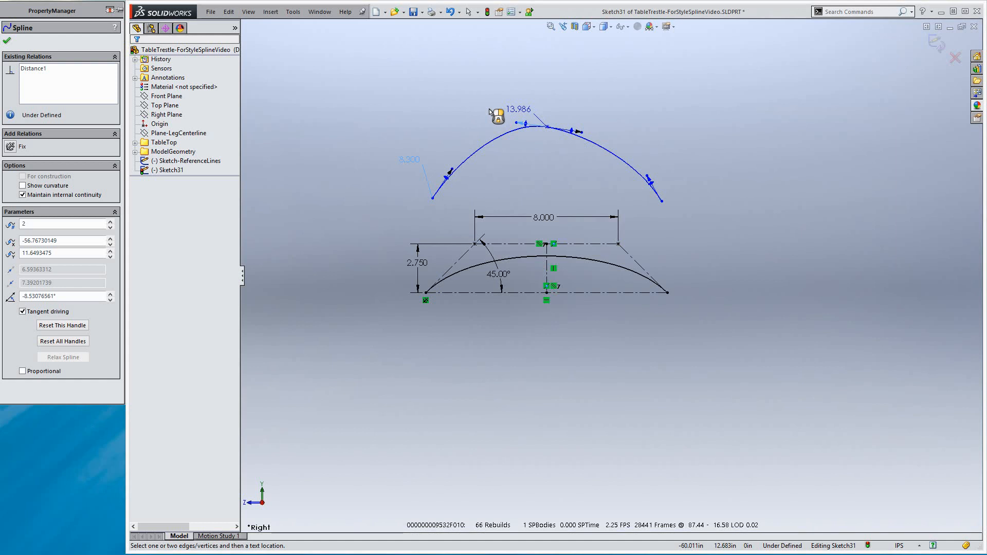
key("Escape")
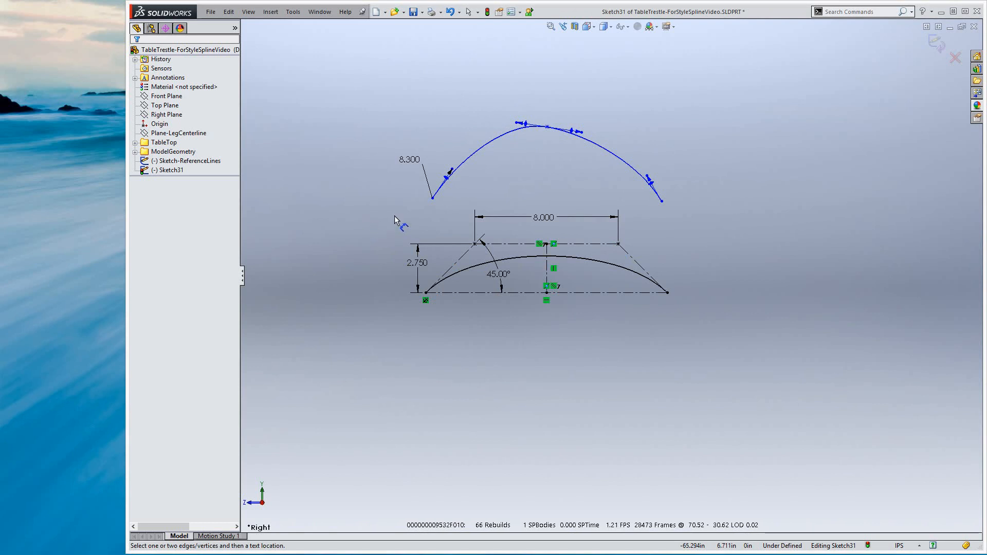
key("Escape")
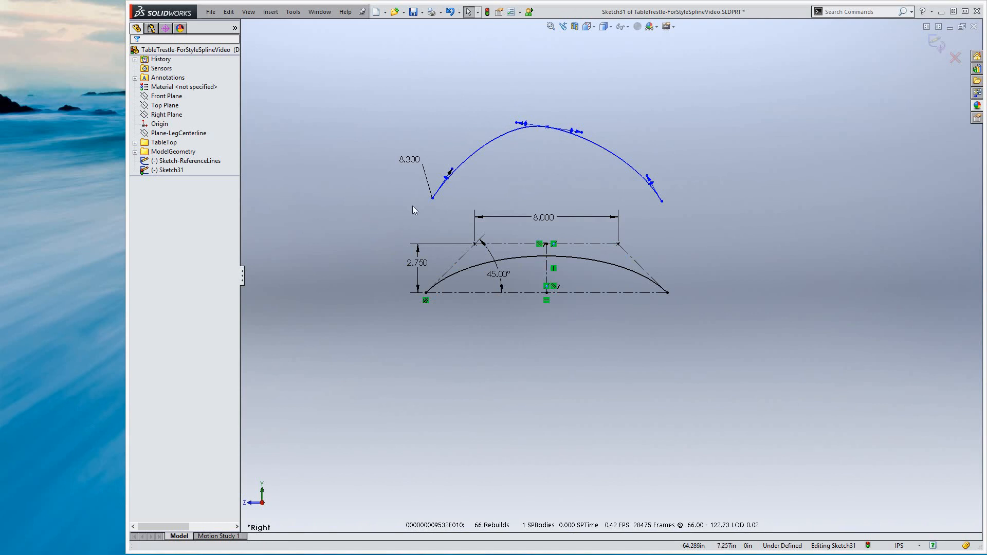
Exit the current sketch and start a new sketch on the Right Plane near the reference lines above the table
scroll(545, 233, "up", 3)
scroll(689, 215, "down", 3)
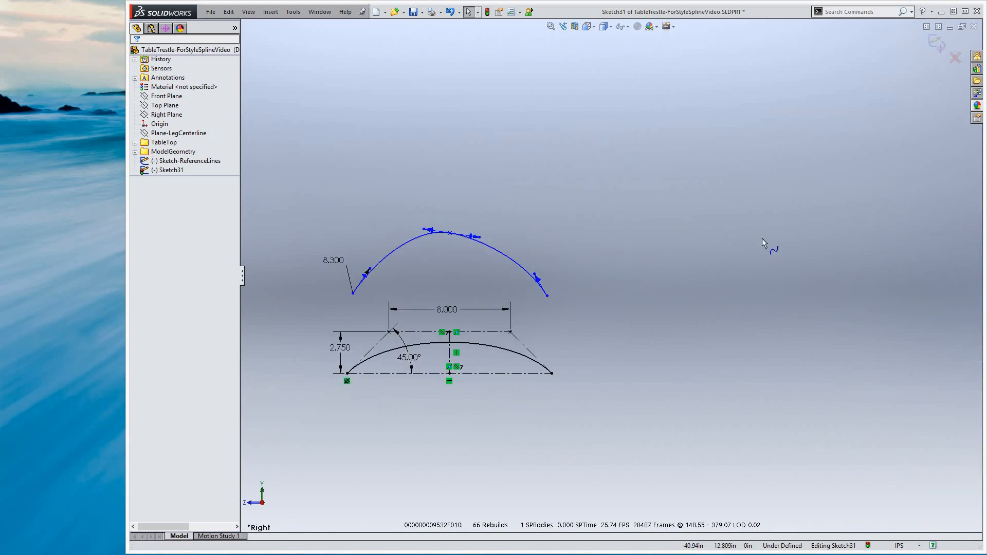
scroll(952, 279, "up", 5)
scroll(952, 279, "down", 3)
scroll(850, 266, "down", 4)
scroll(699, 251, "up", 2)
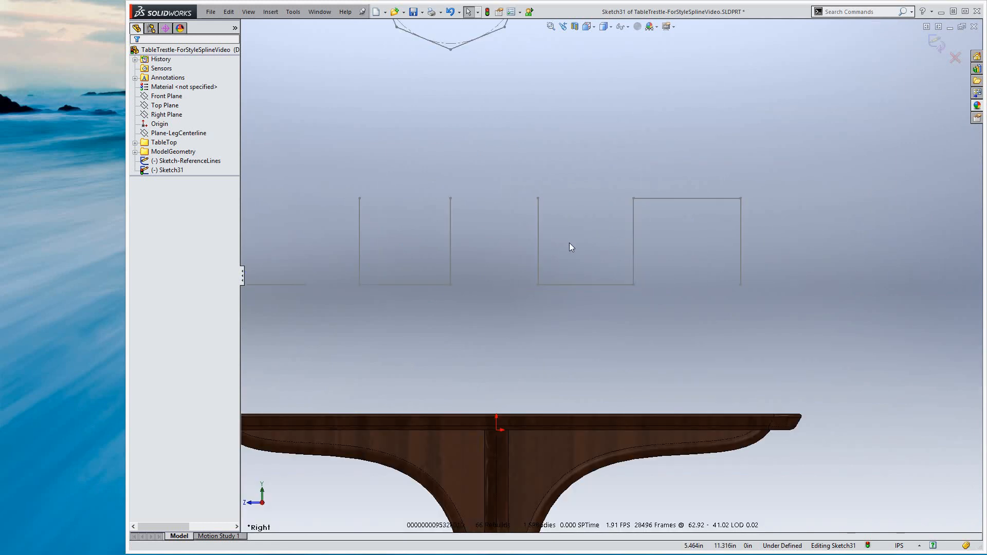
scroll(569, 242, "up", 1)
scroll(422, 264, "down", 1)
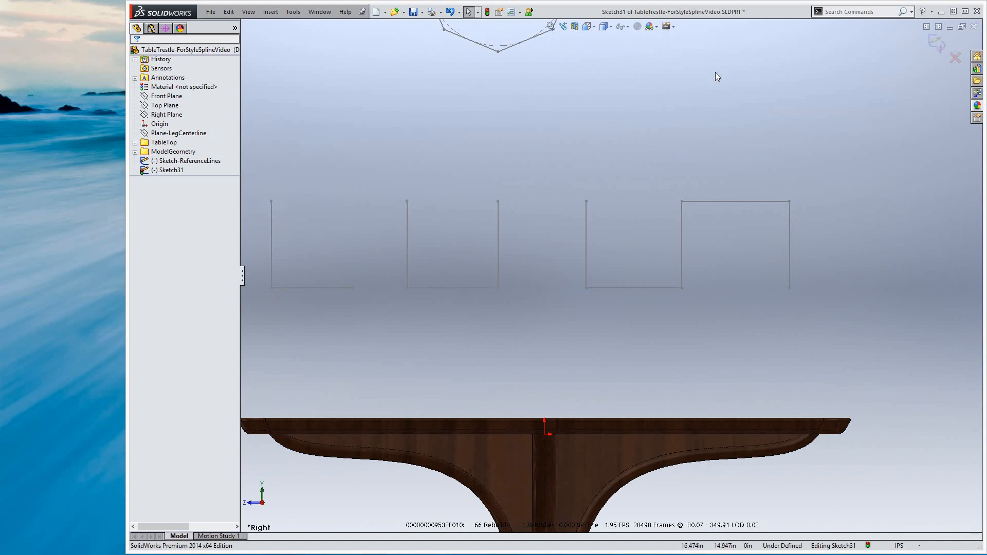
left_click(935, 45)
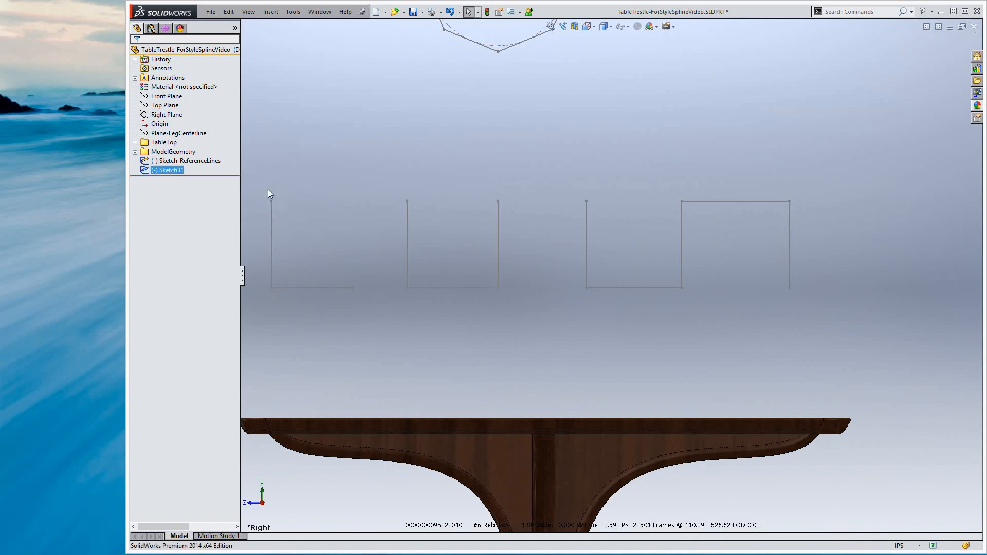
left_click(174, 116)
key("s")
Sketch a three-vertex style spline on the leftmost L-shaped reference lines, from the upper endpoint through the corner to the horizontal line's right end
key("s")
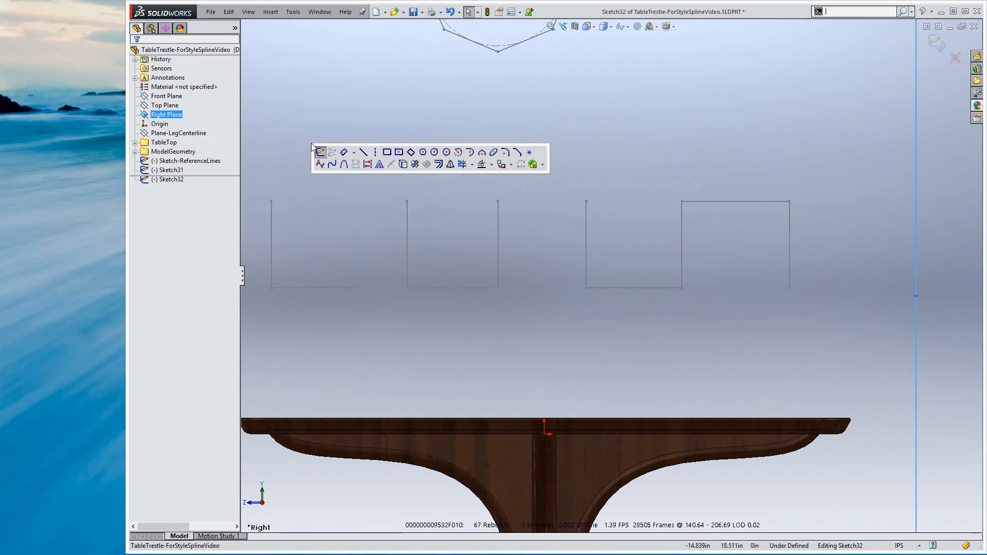
left_click(318, 165)
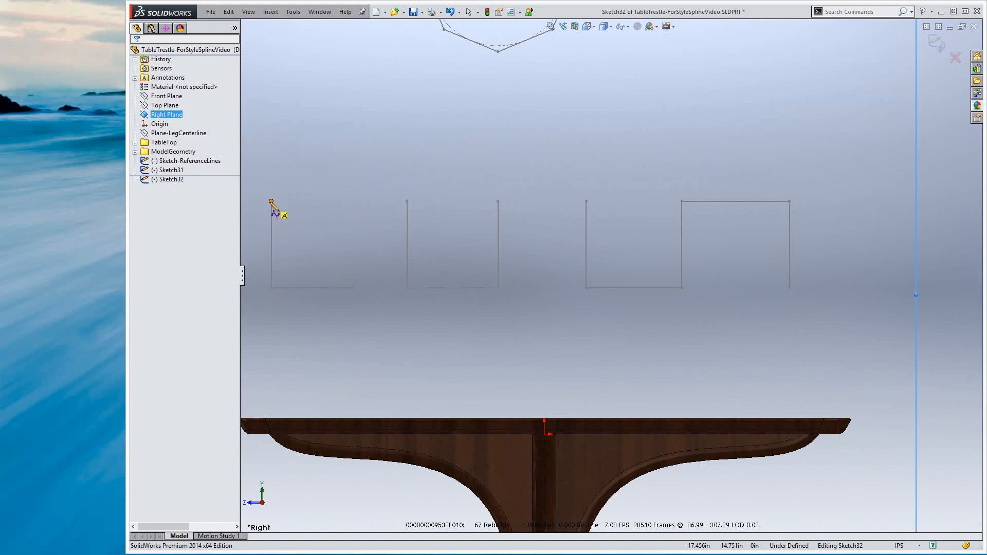
left_click(272, 201)
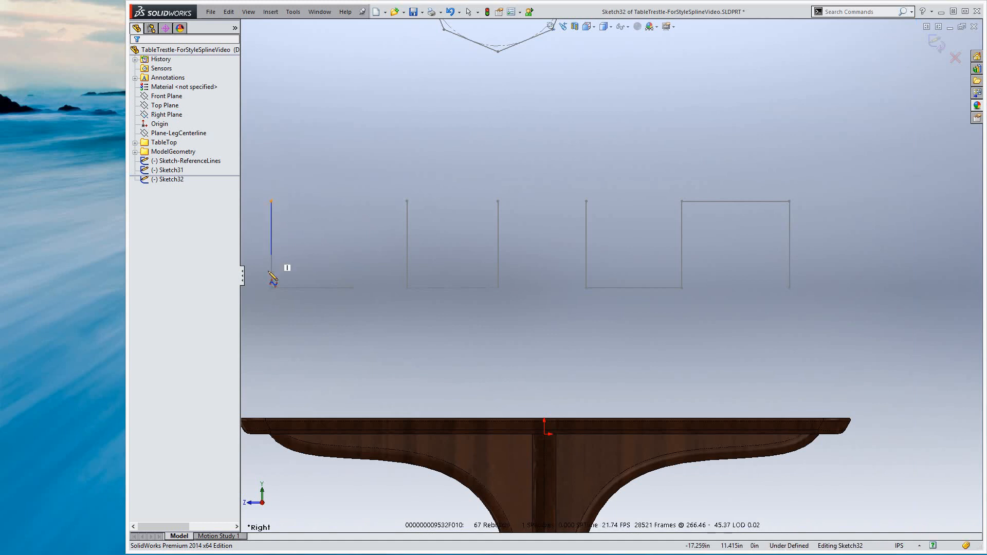
left_click(352, 287)
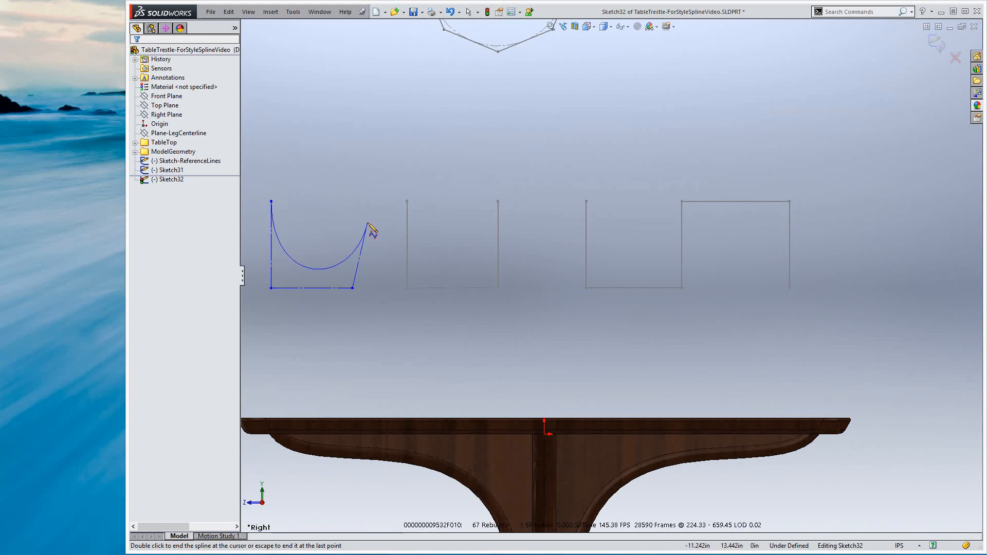
key("Escape")
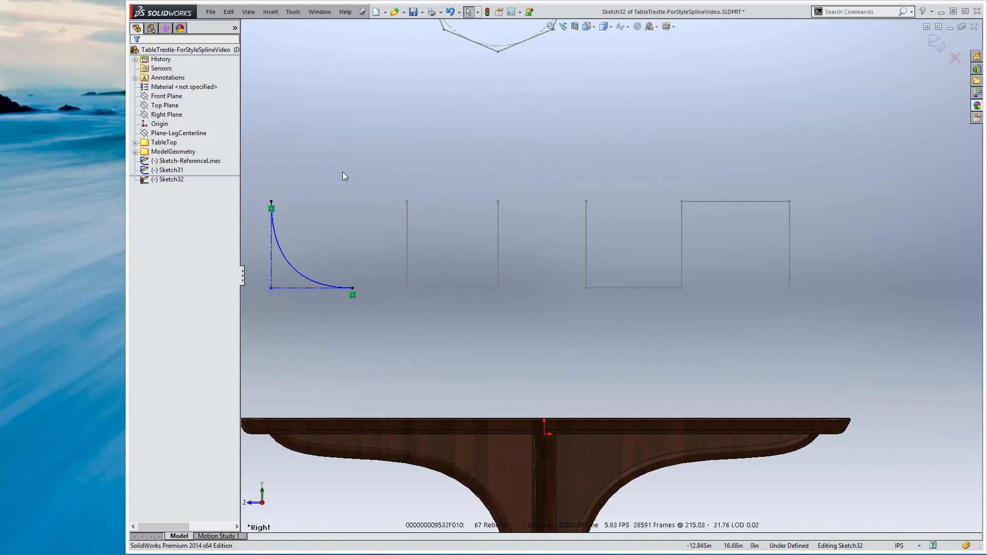
Sketch a four-vertex style spline on the middle U-shaped reference lines, running through both lower corners between the two upper endpoints
left_click(361, 292)
key("s")
left_click(355, 188)
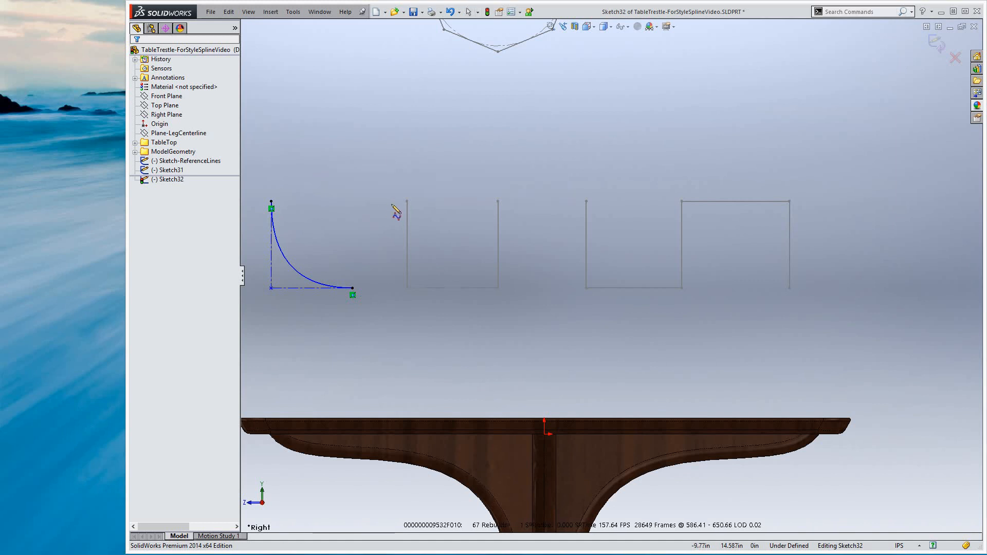
left_click(407, 287)
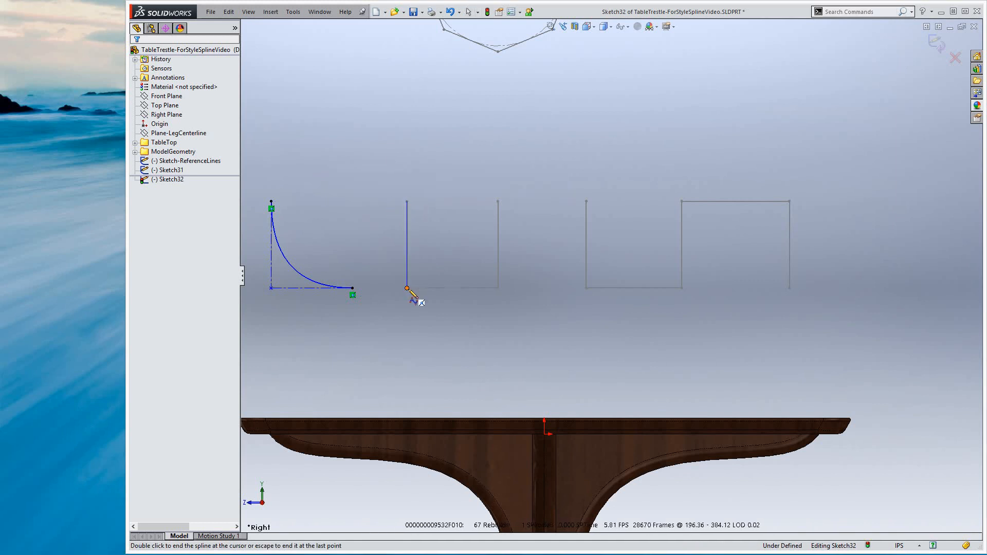
left_click(497, 288)
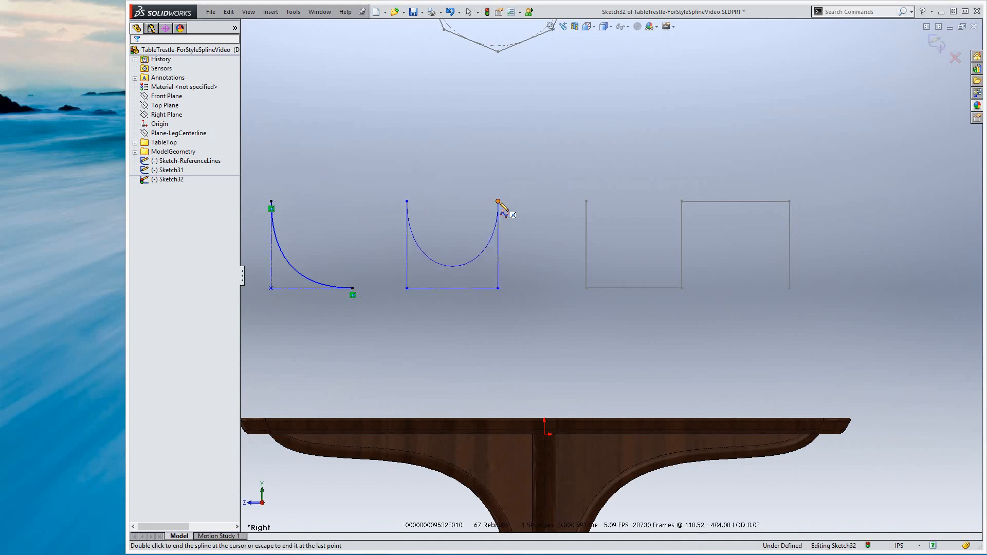
left_click(498, 201)
key("Escape")
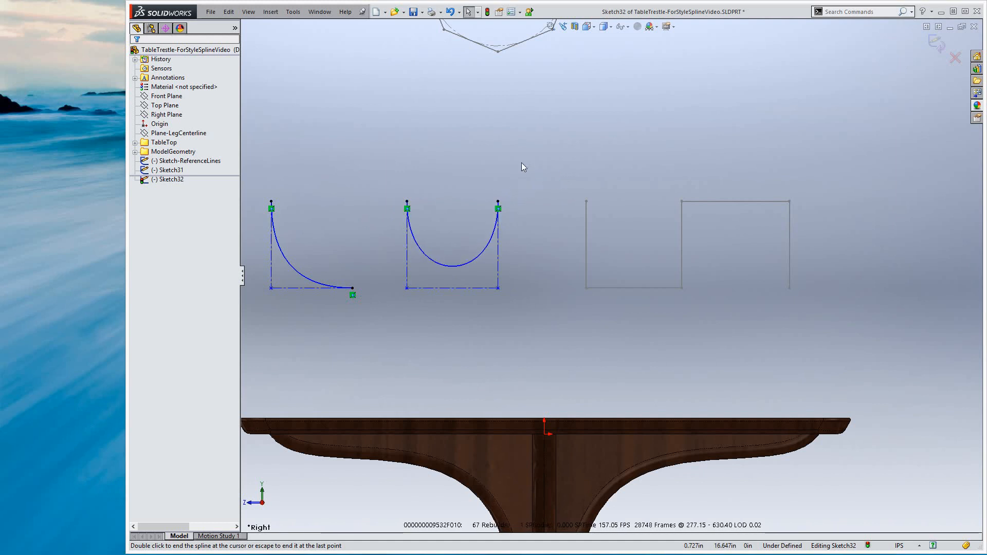
Sketch a six-vertex style spline along the rightmost stepped reference lines, from the upper left endpoint through every corner to the lower right endpoint
key("s")
left_click(526, 183)
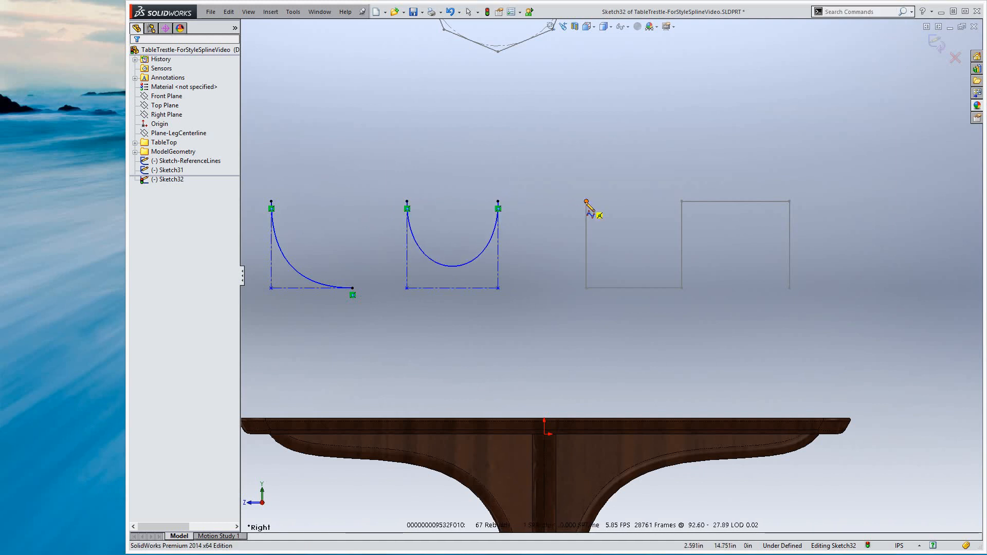
left_click(585, 201)
left_click(586, 288)
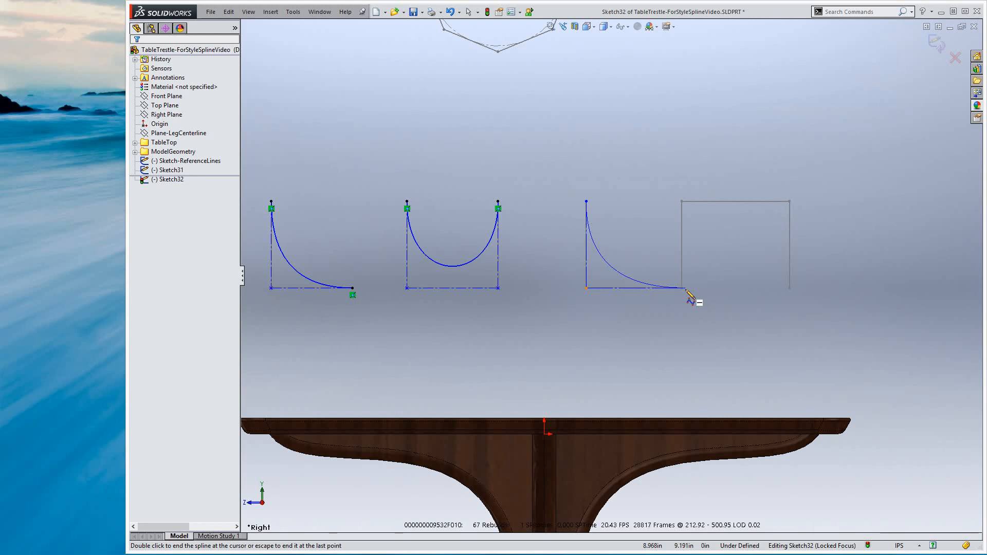
left_click(682, 288)
left_click(681, 201)
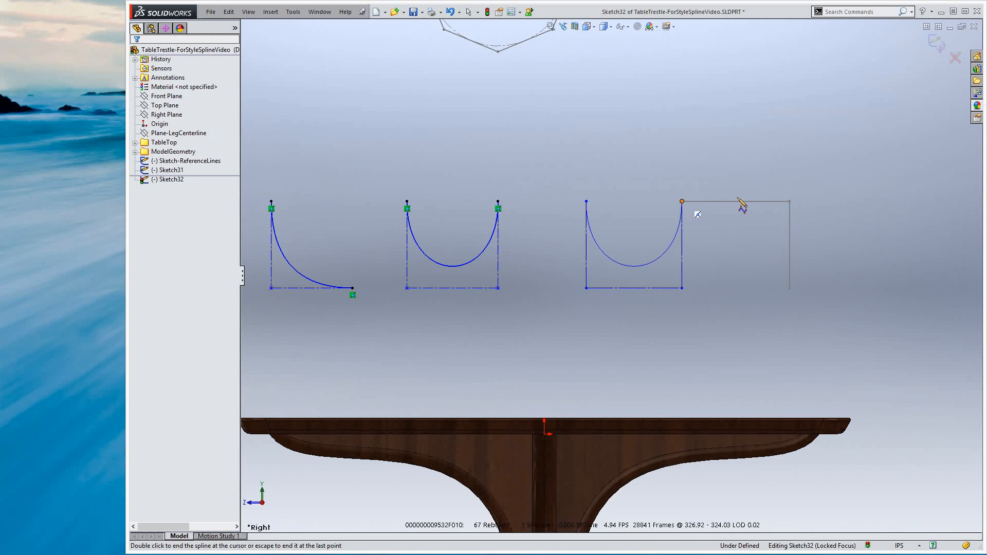
left_click(790, 201)
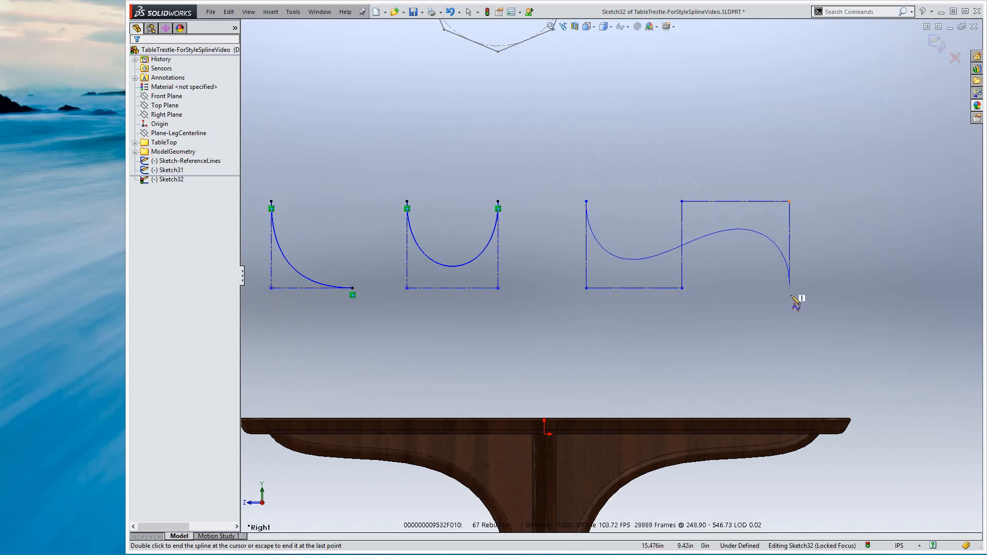
double_click(790, 288)
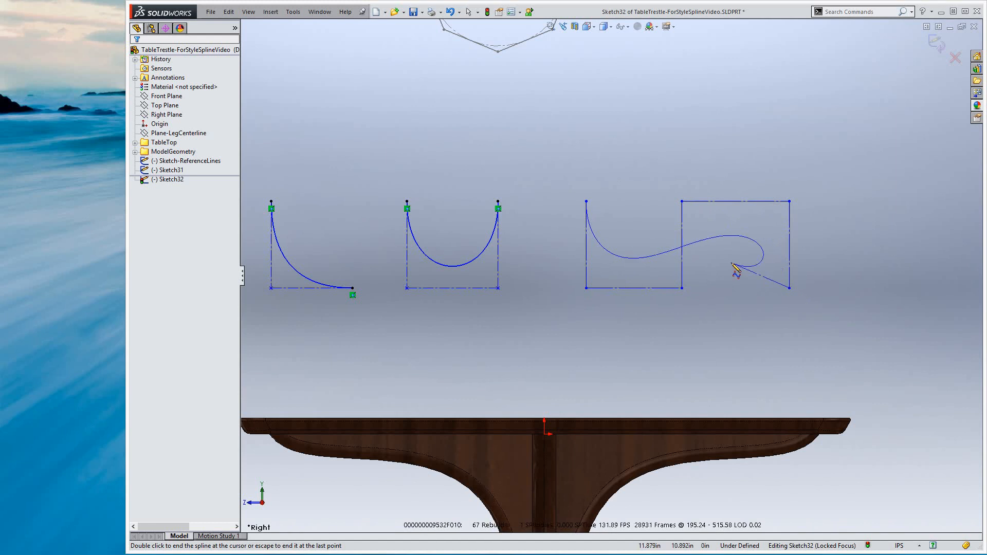
key("Escape")
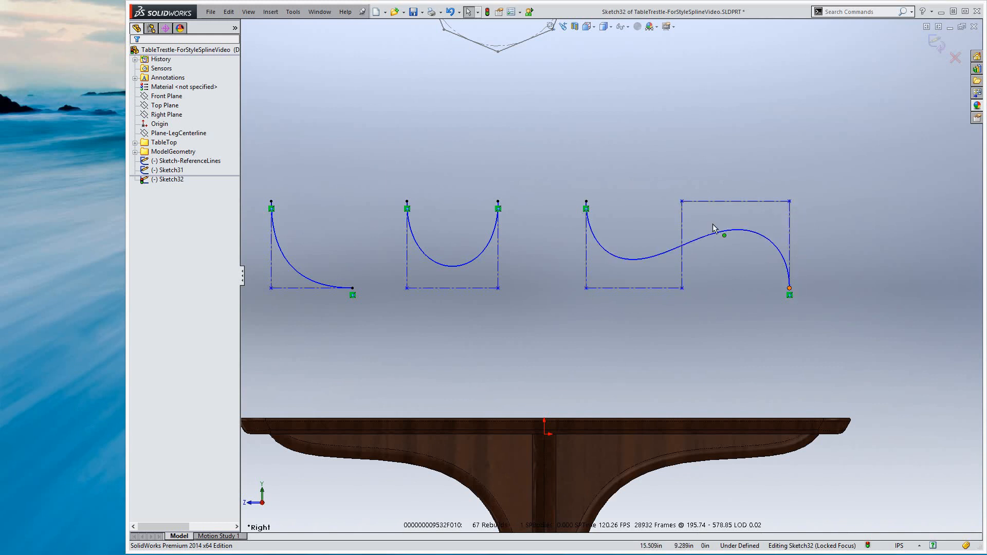
Pull the S-shaped spline's fourth control vertex off the upper reference corner and snap it back coincident with that corner
left_click_drag(682, 201, 679, 181)
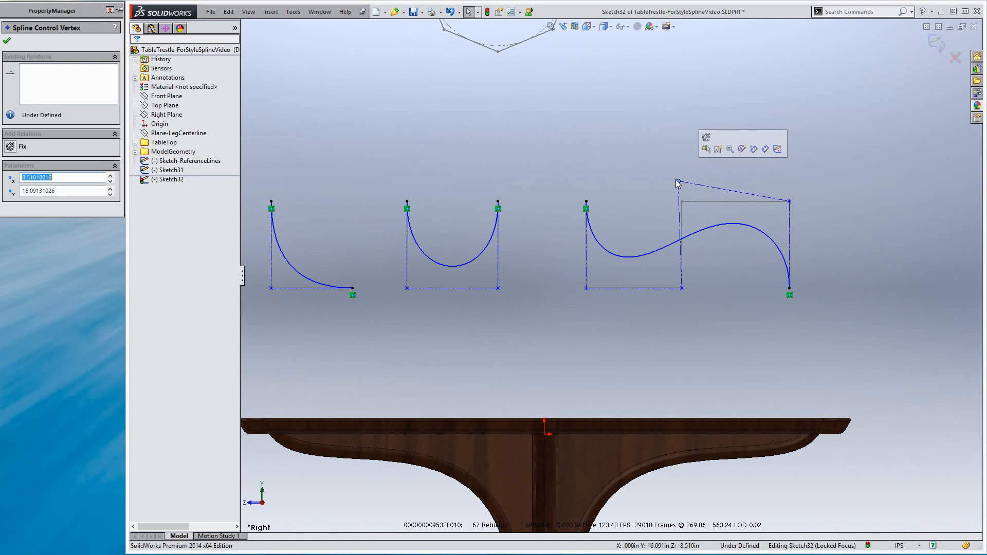
left_click_drag(678, 181, 683, 203)
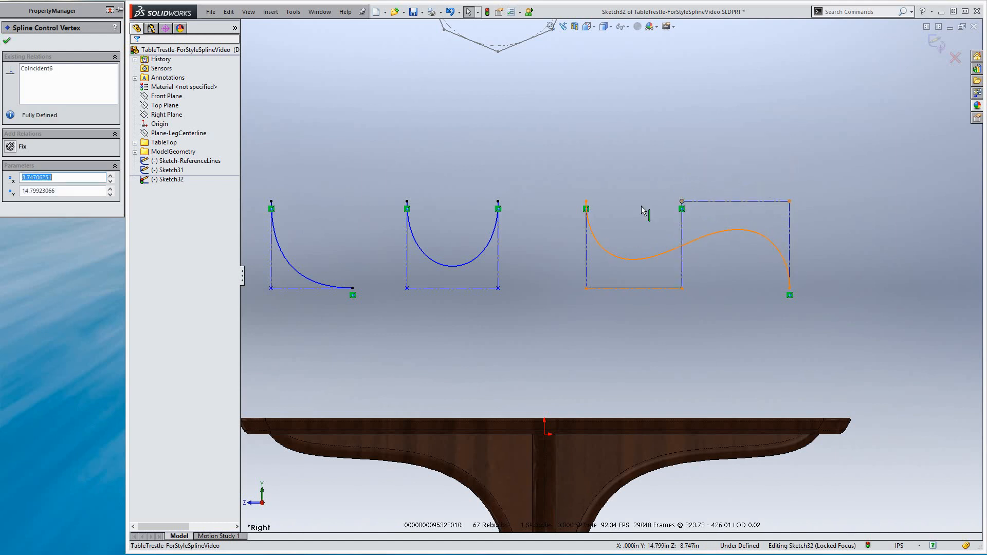
key("Escape")
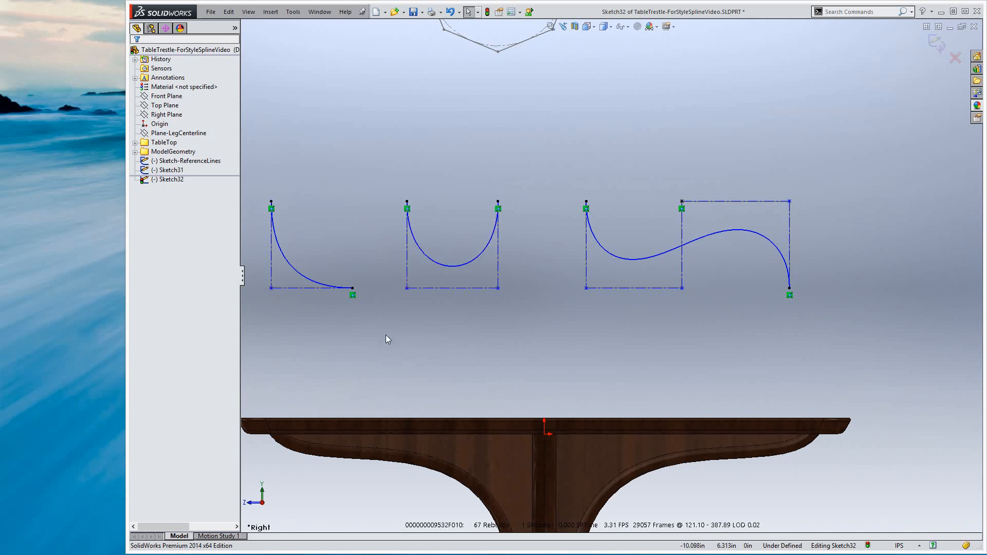
Raise the curve degree of the middle U-shaped style spline to 10
left_click(440, 268)
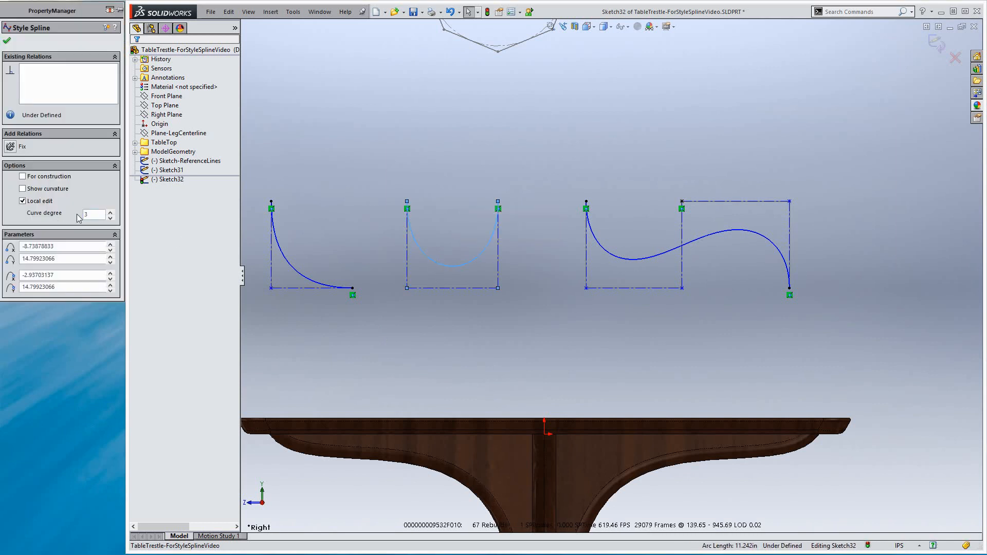
left_click(110, 213)
left_click(110, 213)
left_click(111, 214)
left_click(111, 214)
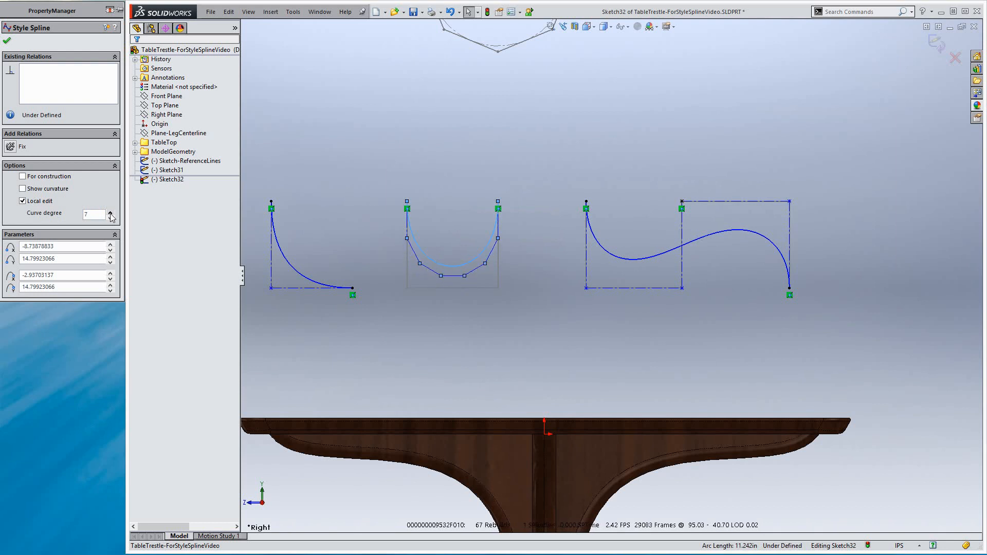
left_click(111, 214)
left_click(110, 213)
left_click(111, 214)
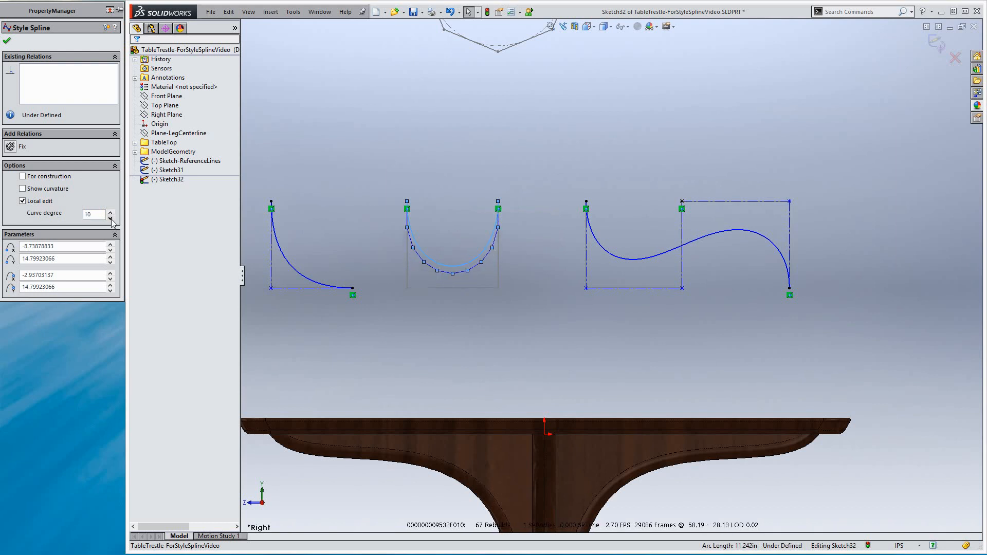
Lower the U-shaped style spline's curve degree to 3 and deselect the spline
left_click(111, 218)
left_click(111, 218)
left_click(110, 218)
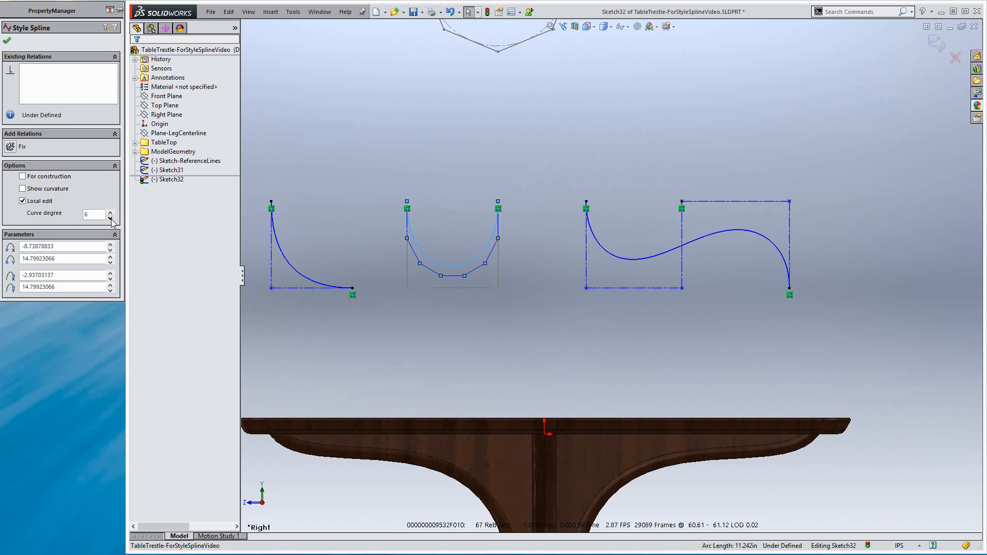
left_click(110, 218)
left_click(111, 218)
left_click(111, 218)
left_click(110, 217)
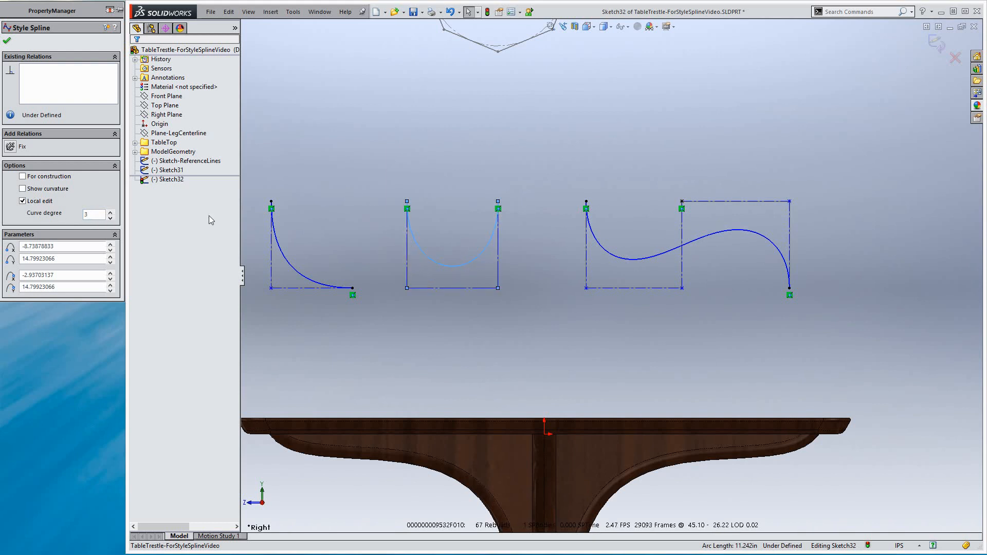
left_click(318, 222)
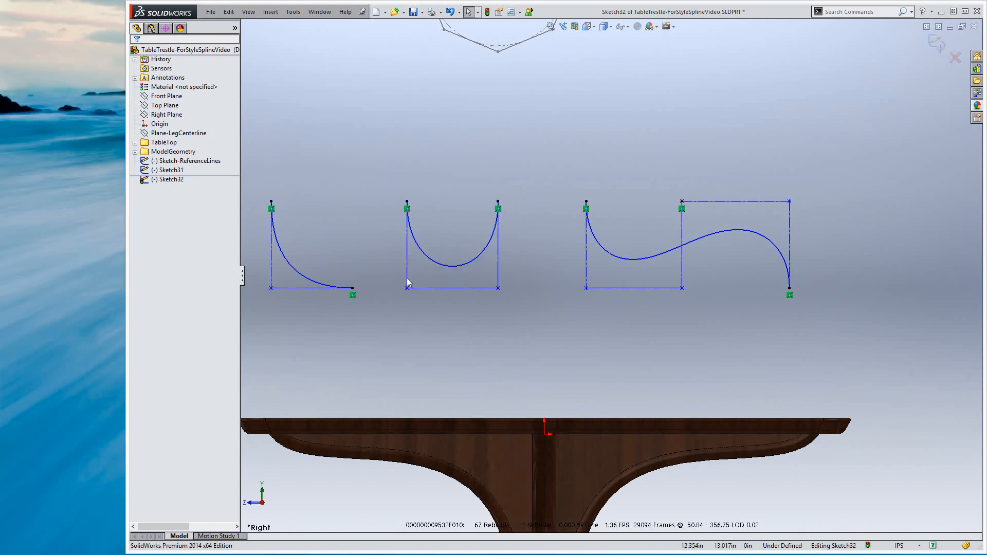
Select the U-shaped style spline again and set its curve degree to 6
left_click(432, 265)
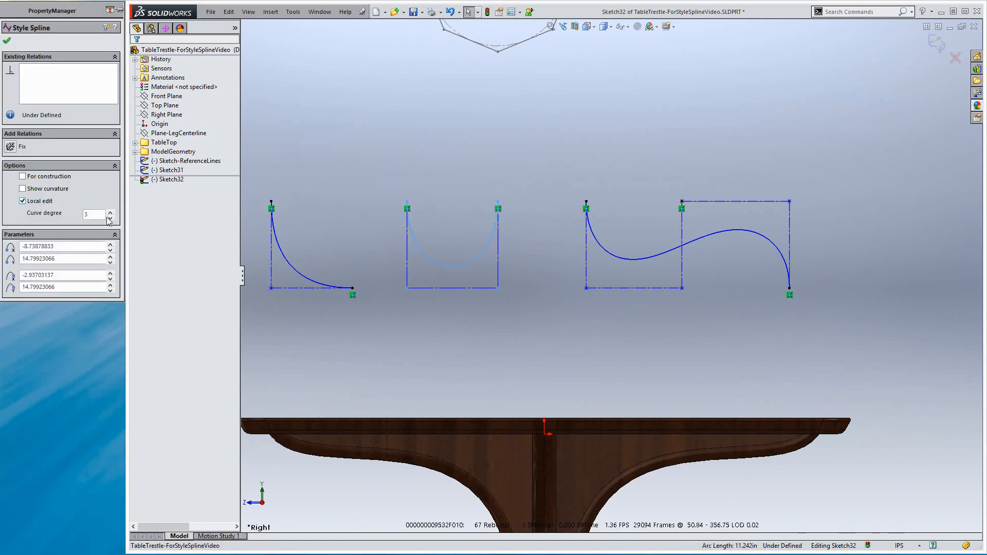
left_click(110, 212)
left_click(110, 212)
left_click(109, 213)
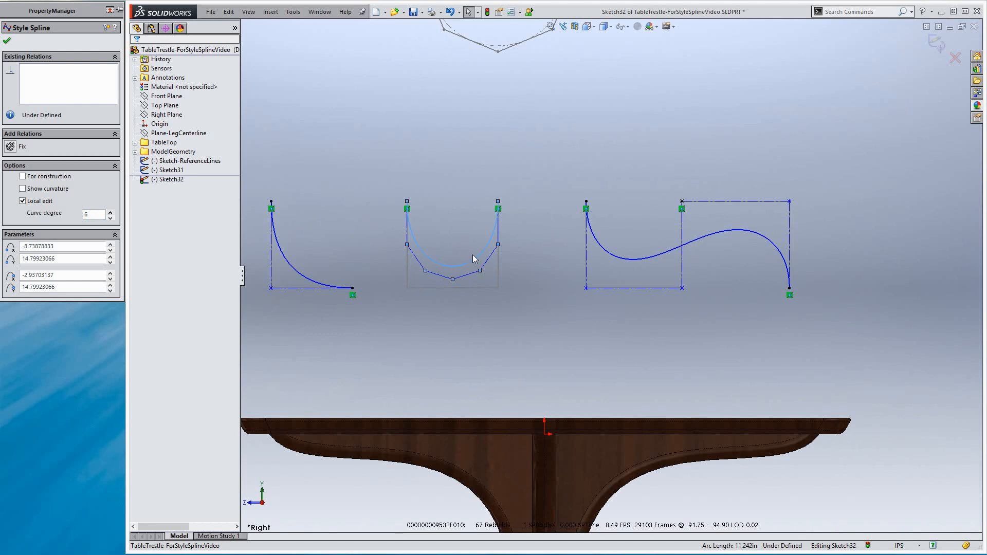
Set the U-shaped style spline's curve degree to 2, leaving a single control vertex between its endpoints
left_click(110, 217)
left_click(110, 217)
left_click(110, 217)
left_click(110, 218)
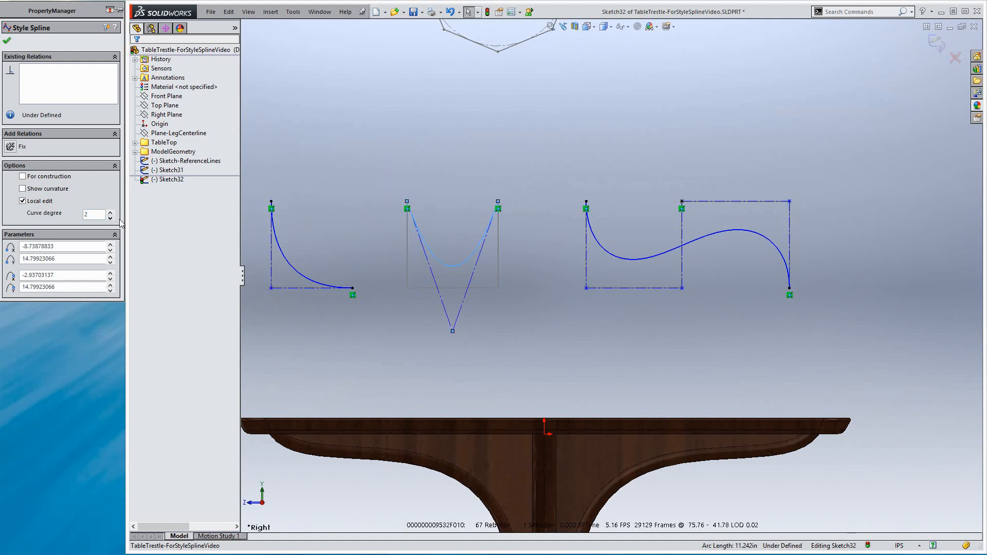
left_click(328, 221)
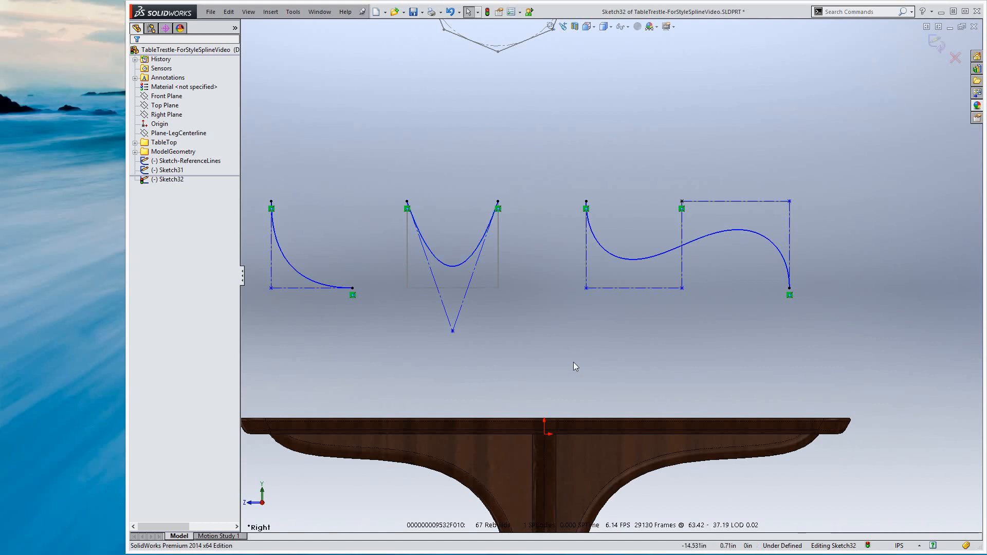
Exit the sketch with the style spline examples and start a new sketch on the Right Plane for the table trestle
scroll(572, 362, "up", 6)
scroll(570, 390, "down", 4)
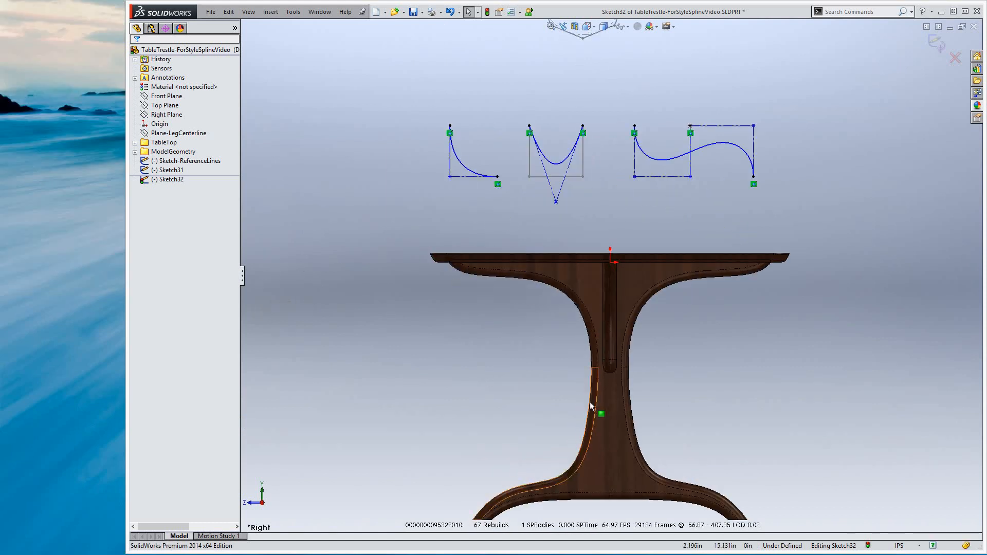
scroll(589, 402, "up", 2)
scroll(589, 402, "down", 2)
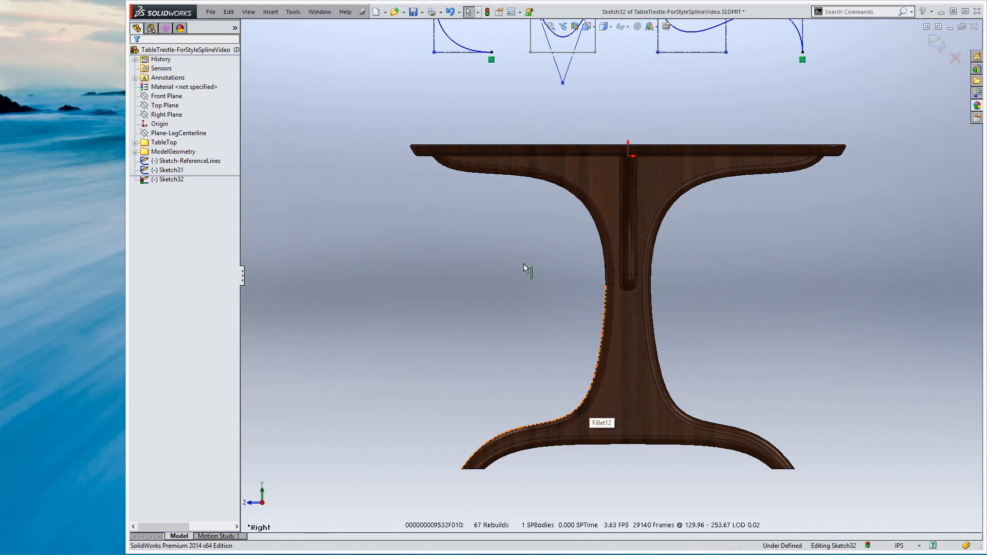
left_click(936, 43)
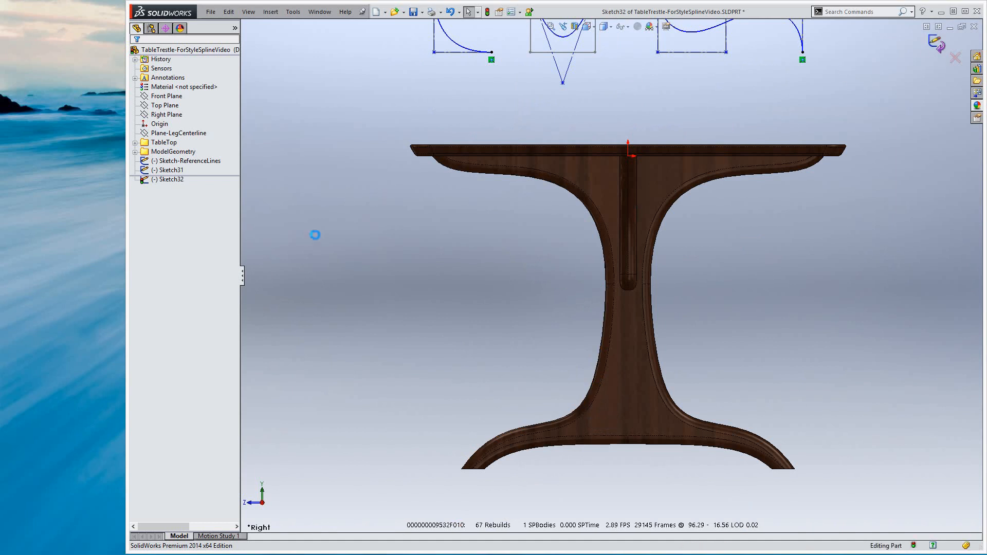
left_click(166, 116)
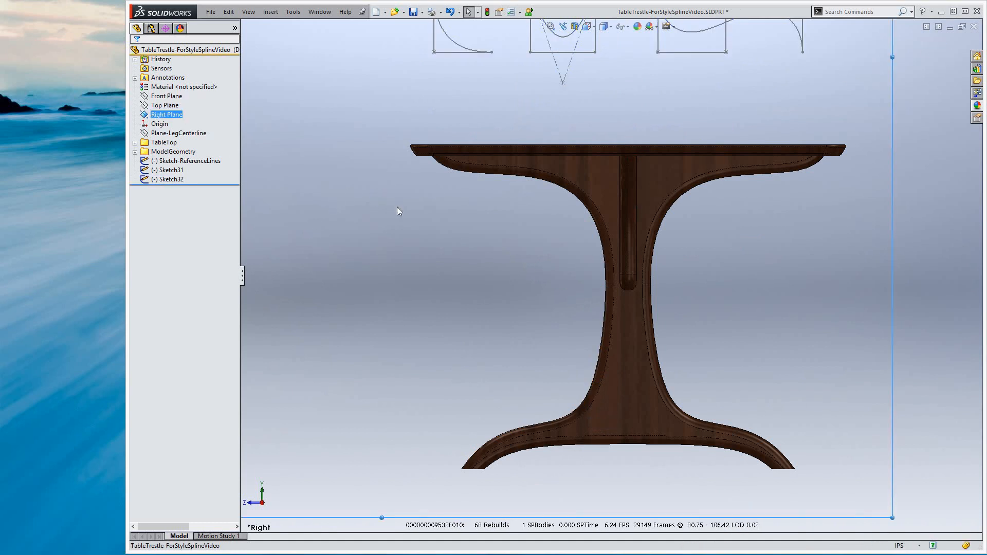
key("s")
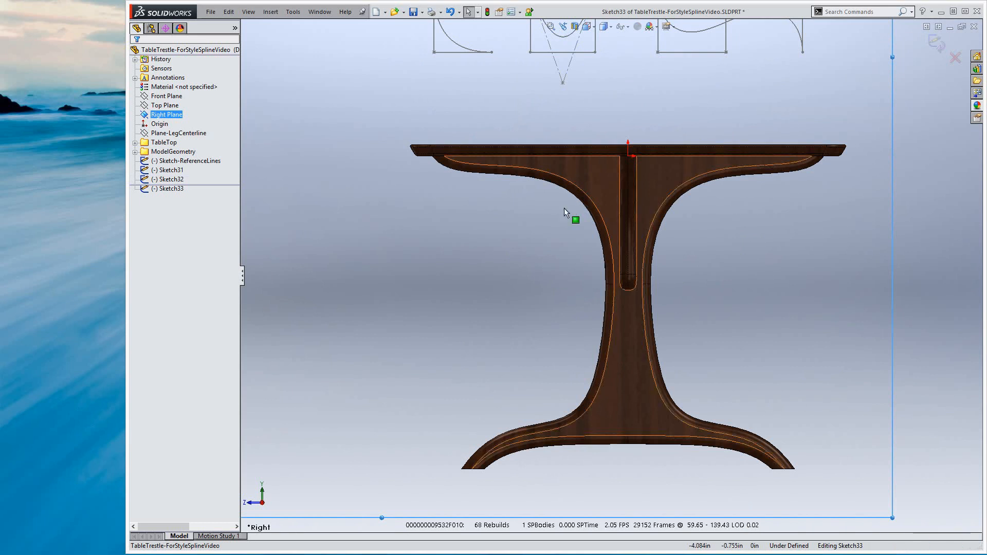
Examine the curved trestle legs from several angles, then return to a close Right view of the table
middle_click_drag(455, 250, 480, 246)
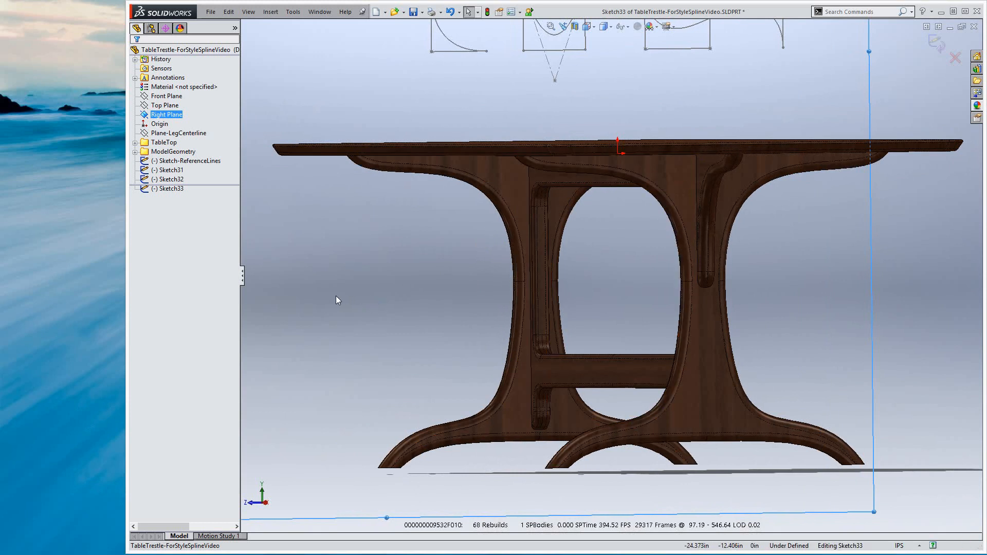
middle_click_drag(335, 295, 360, 255)
scroll(391, 248, "up", 1)
scroll(589, 277, "down", 1)
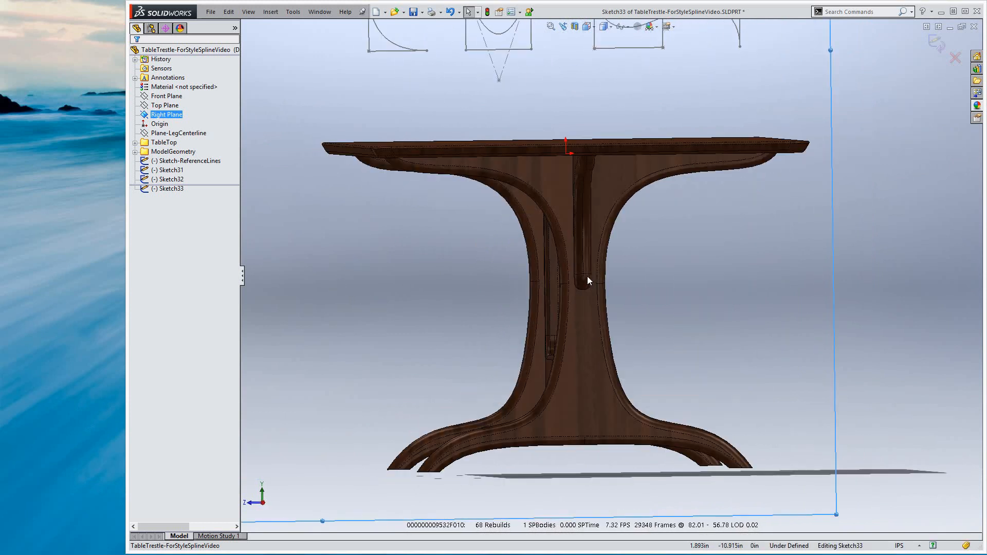
mouse_move(419, 260)
middle_mouse_down()
mouse_move(425, 265)
mouse_move(431, 245)
middle_mouse_up()
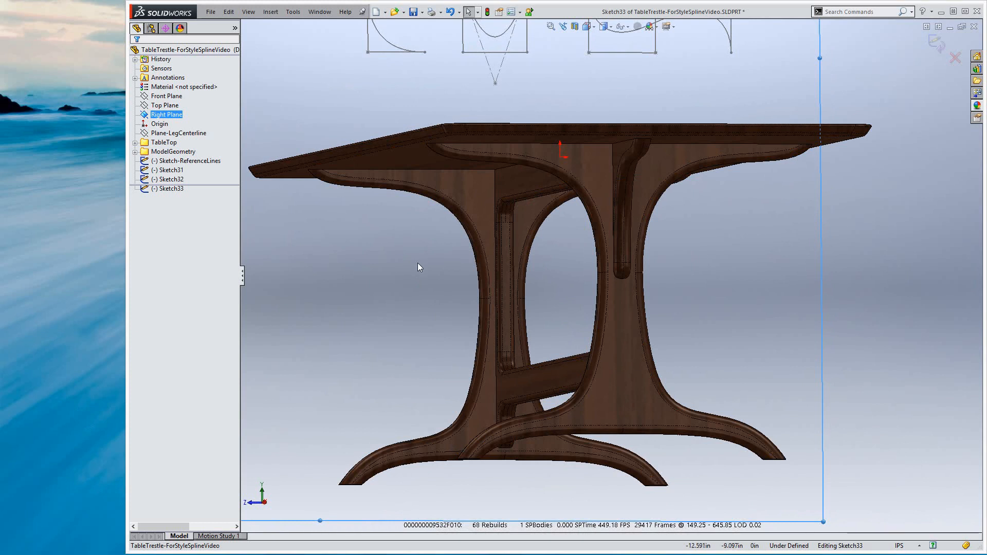
mouse_move(417, 267)
middle_mouse_down()
mouse_move(390, 276)
mouse_move(398, 269)
middle_mouse_up()
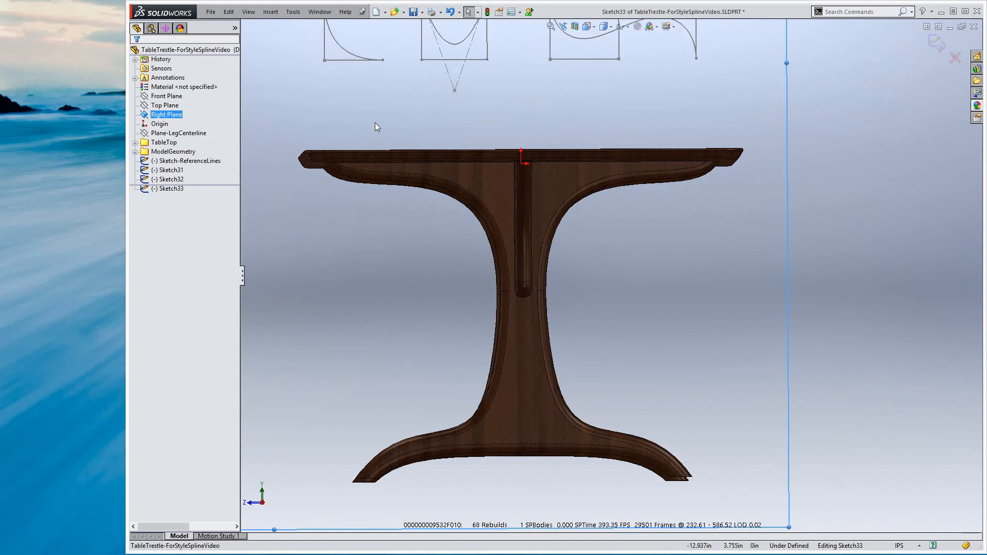
key("space")
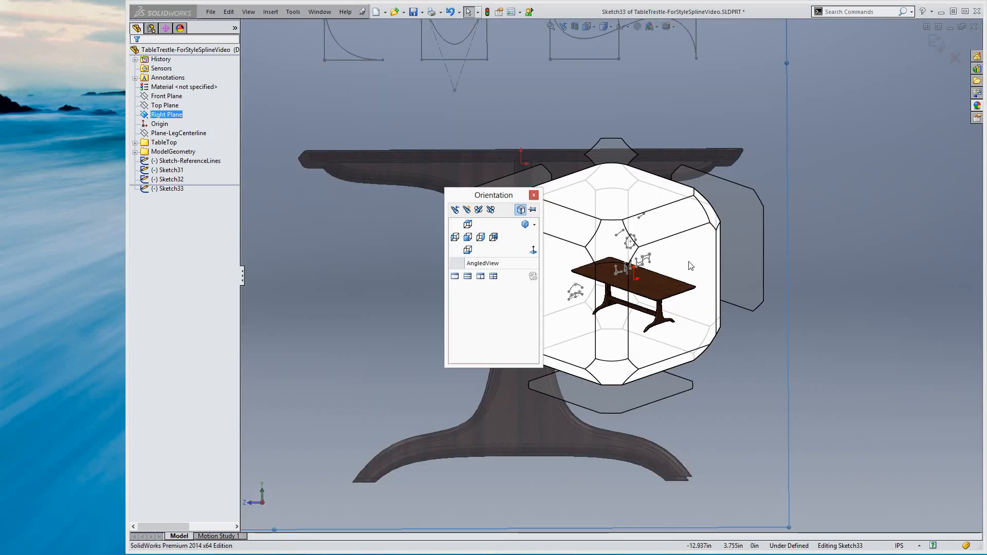
left_click(631, 278)
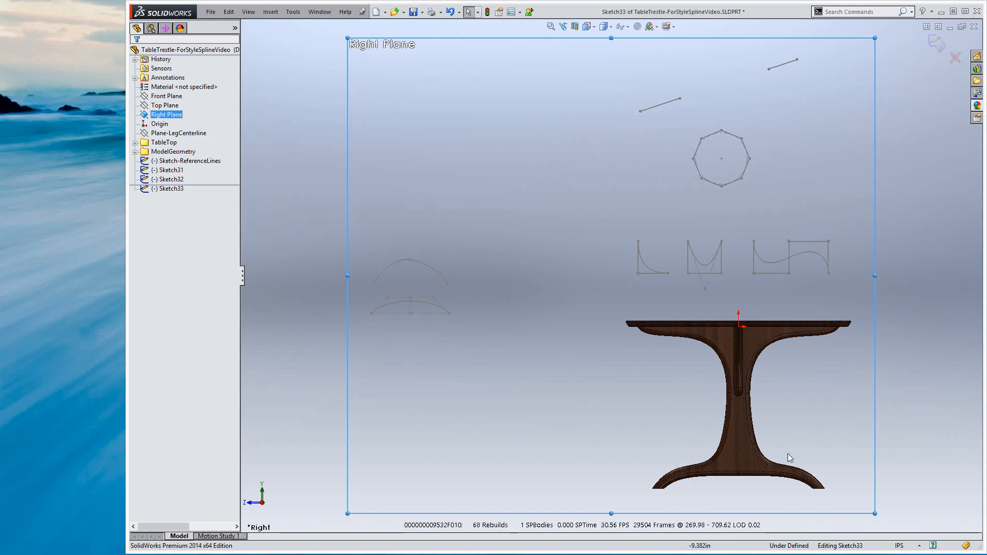
key("f")
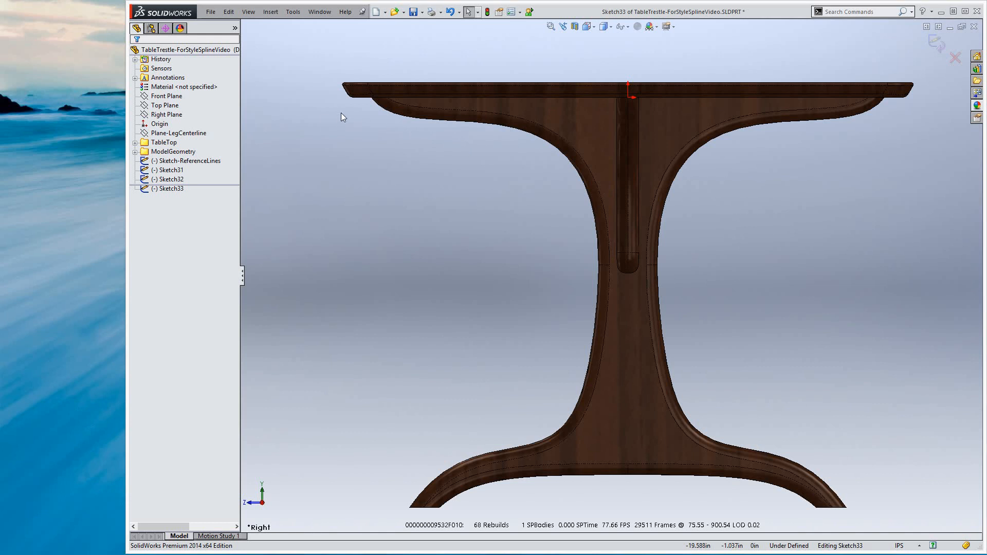
Sketch a style spline from the leg's outer corner under the tabletop to the leg's waist, with three intermediate control vertices approximating its curved edge
key("s")
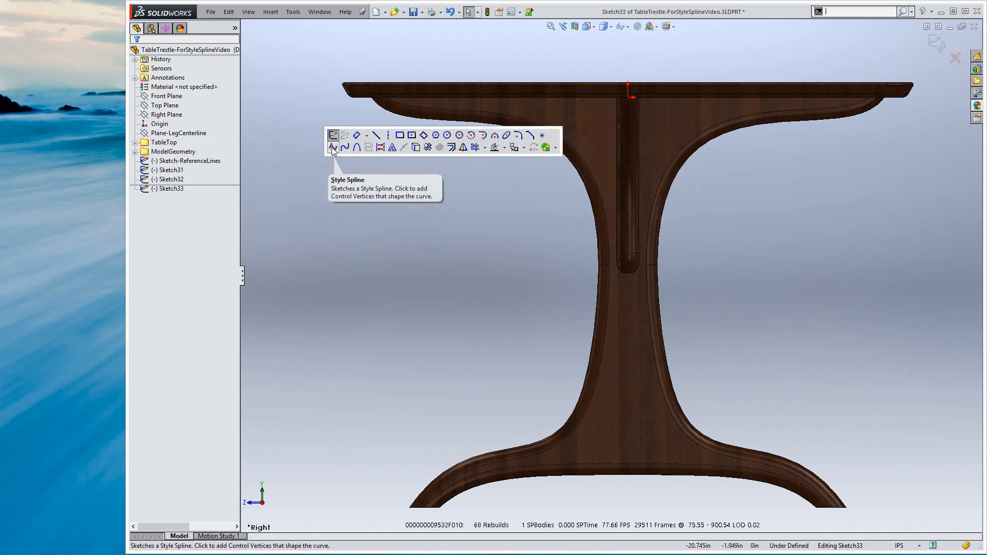
left_click(332, 148)
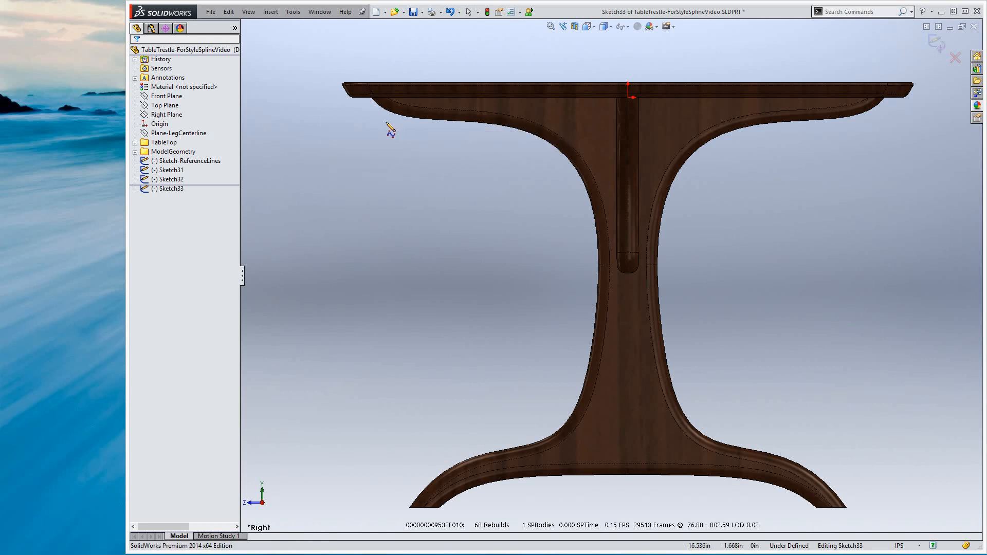
scroll(379, 106, "down", 5)
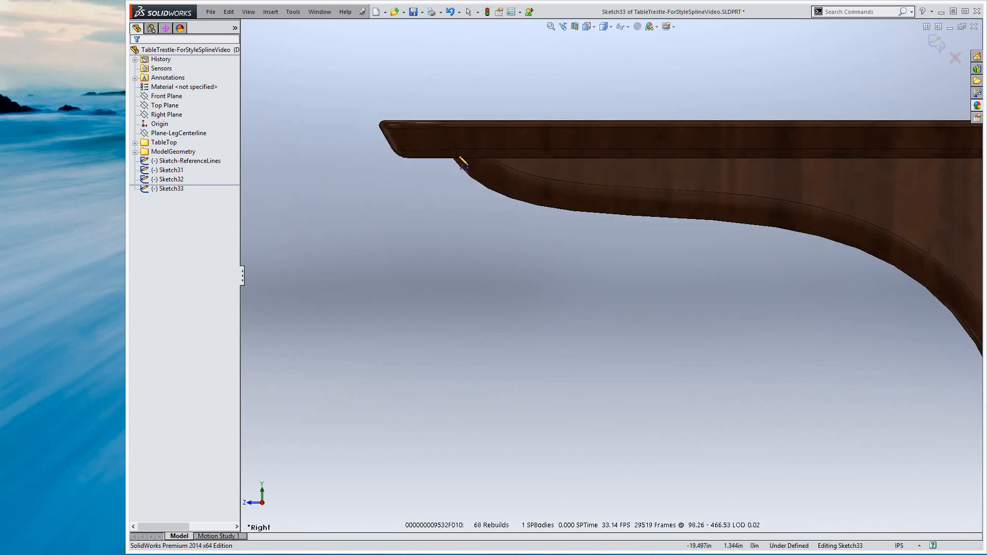
scroll(472, 169, "down", 2)
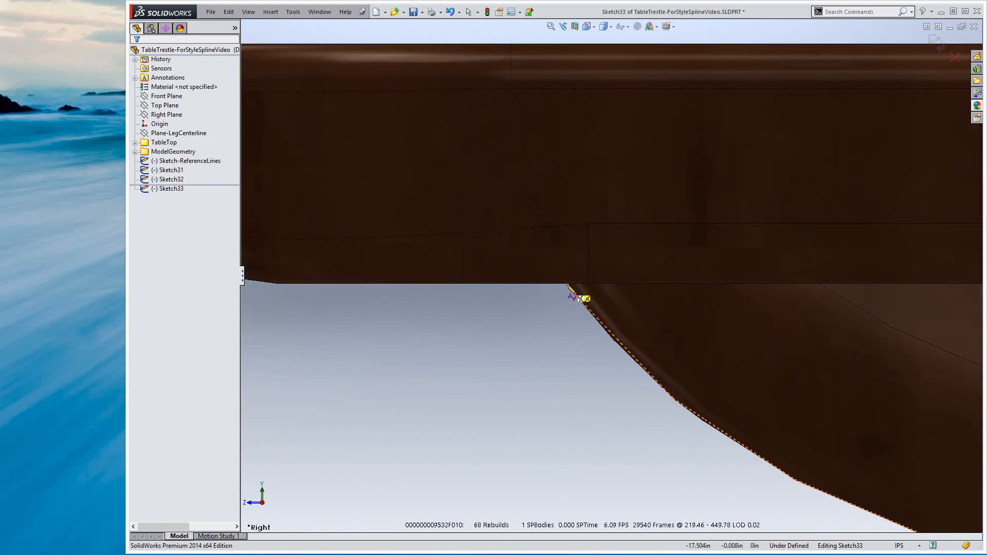
left_click(568, 283)
scroll(568, 340, "up", 6)
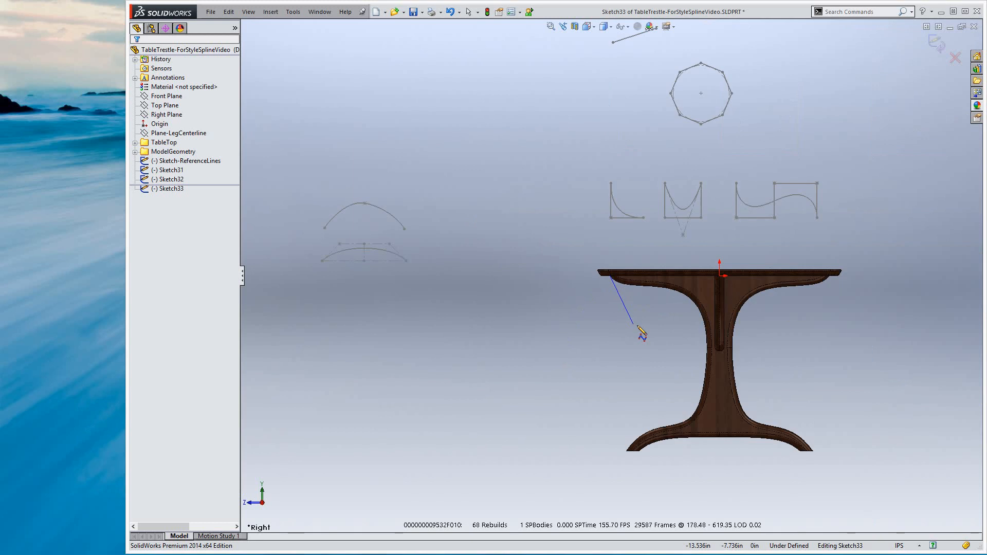
scroll(647, 337, "down", 3)
scroll(677, 347, "down", 1)
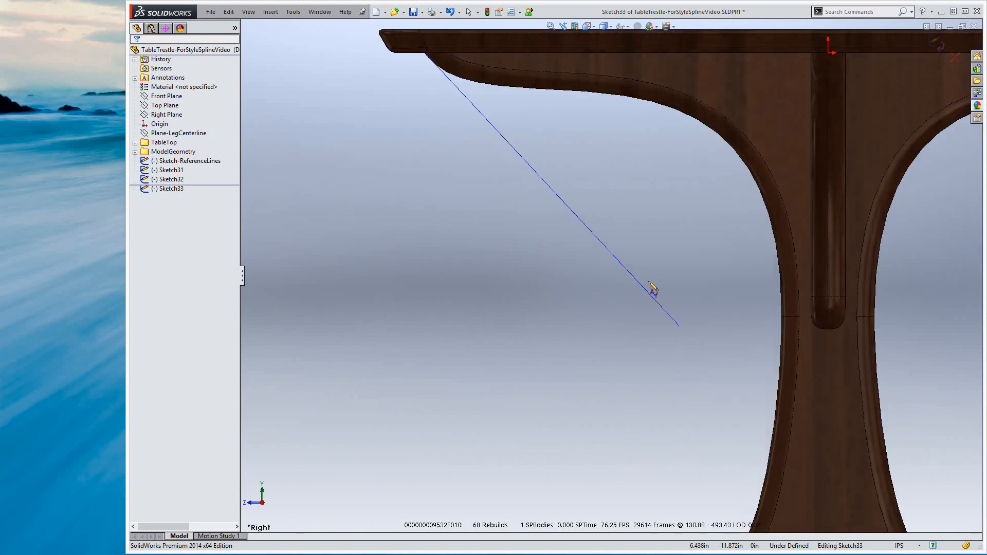
left_click(468, 122)
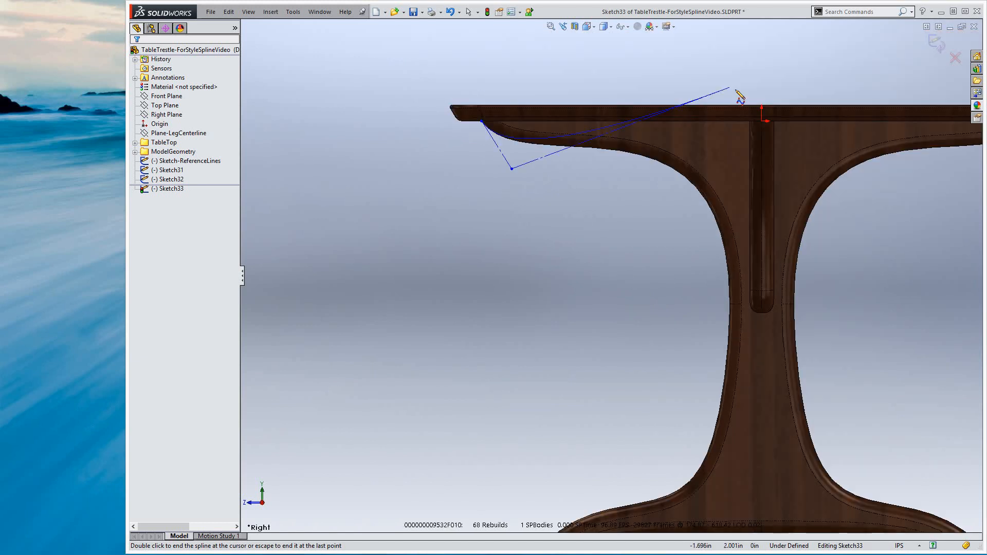
scroll(724, 90, "up", 3)
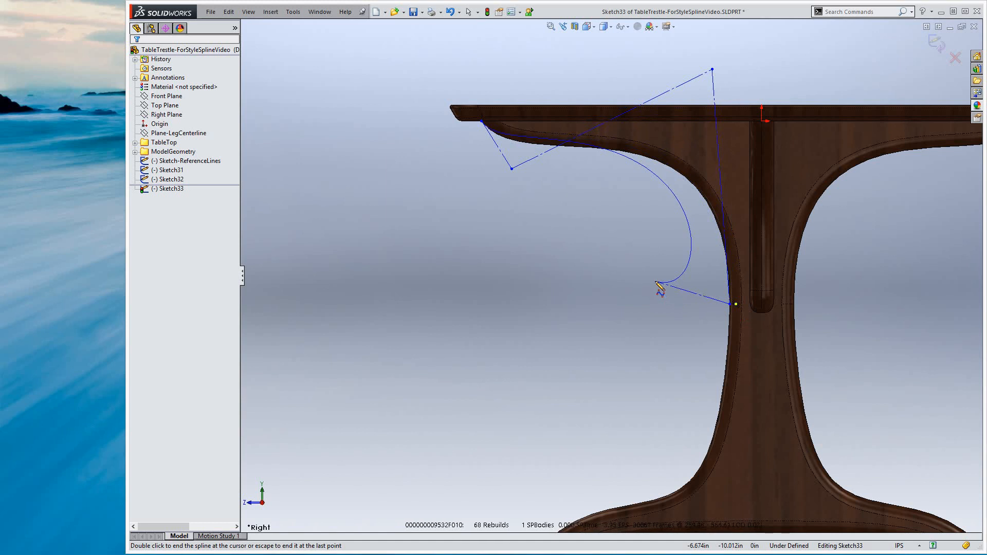
key("Escape")
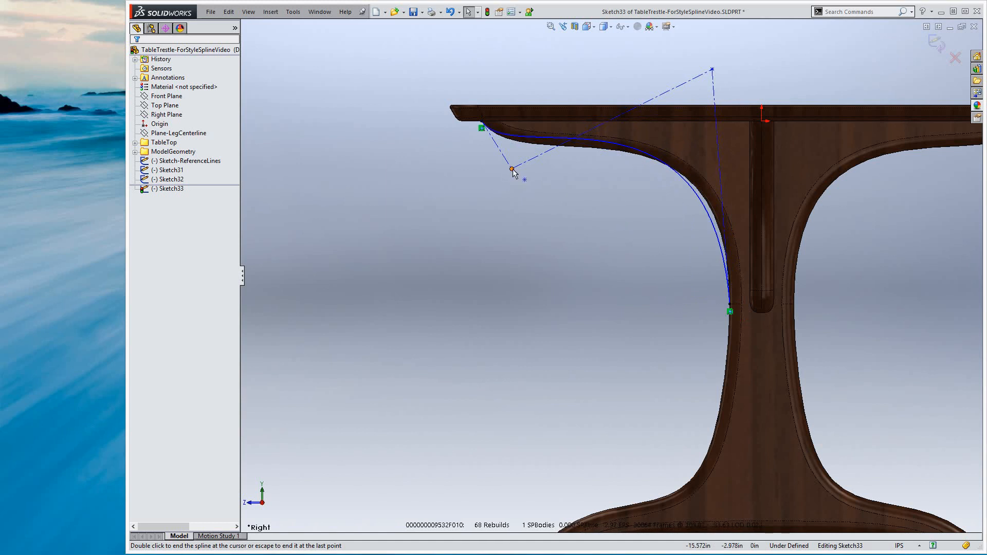
Adjust the style spline's control vertices to match the leg's curved edge and make the control line at the waist end vertical
left_click_drag(512, 170, 530, 185)
left_click(713, 92)
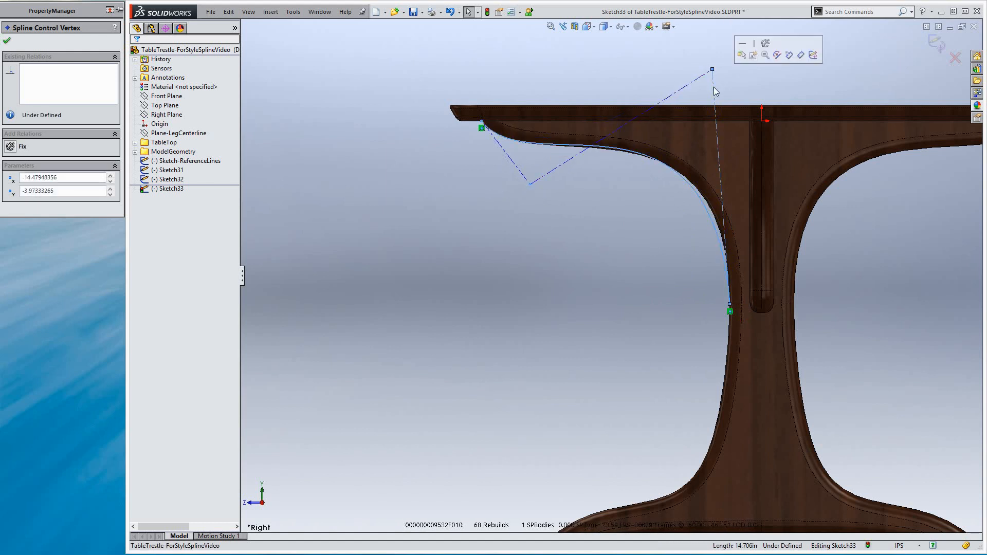
left_click(753, 44)
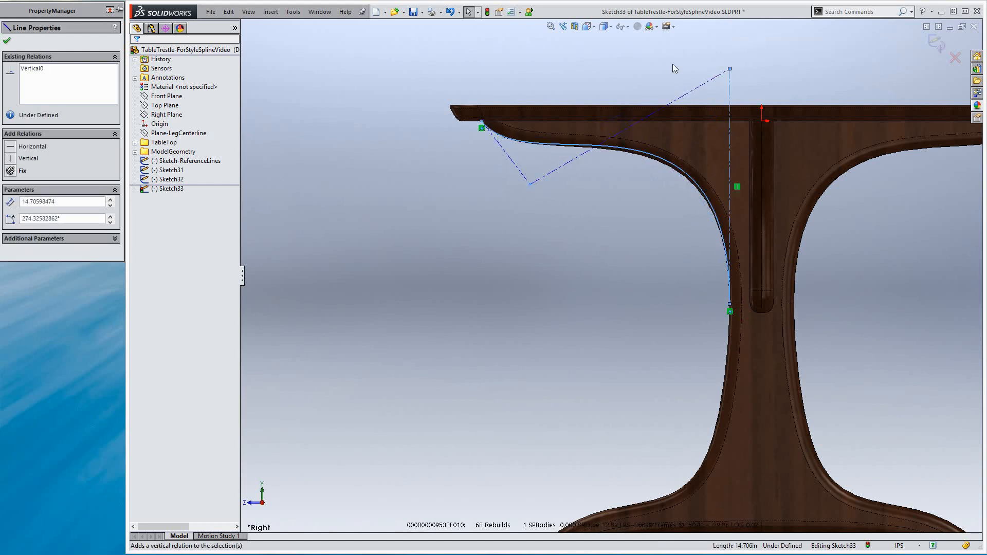
left_click(672, 63)
left_click_drag(729, 69, 729, 78)
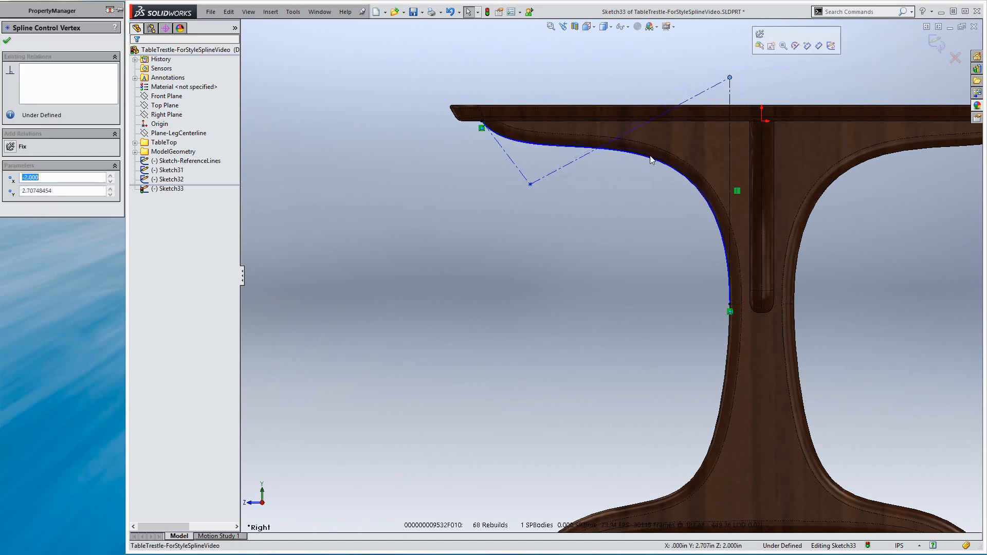
left_click(505, 173)
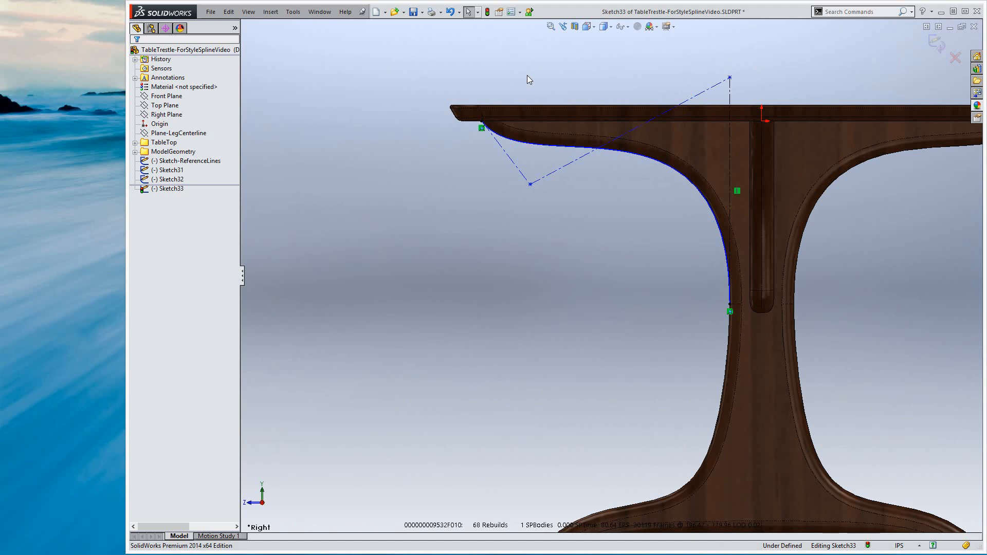
Show the curvature comb on the leg's style spline
left_click(546, 146)
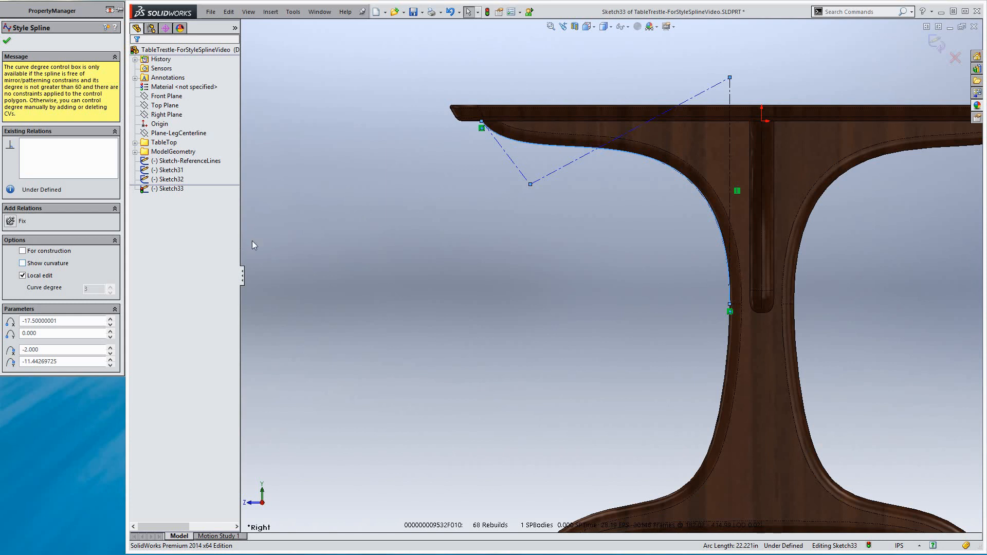
left_click(22, 263)
left_click(603, 249)
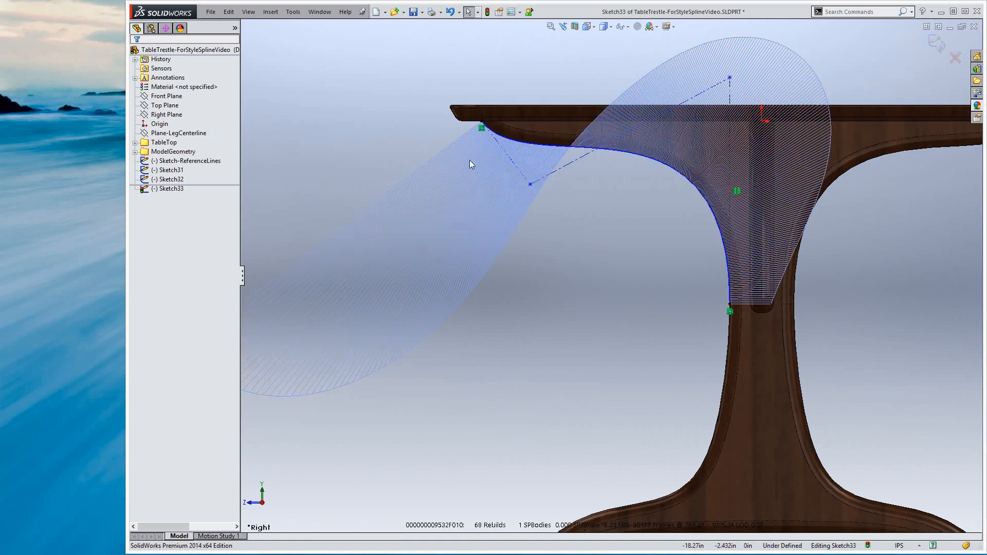
key("s")
left_click(502, 170)
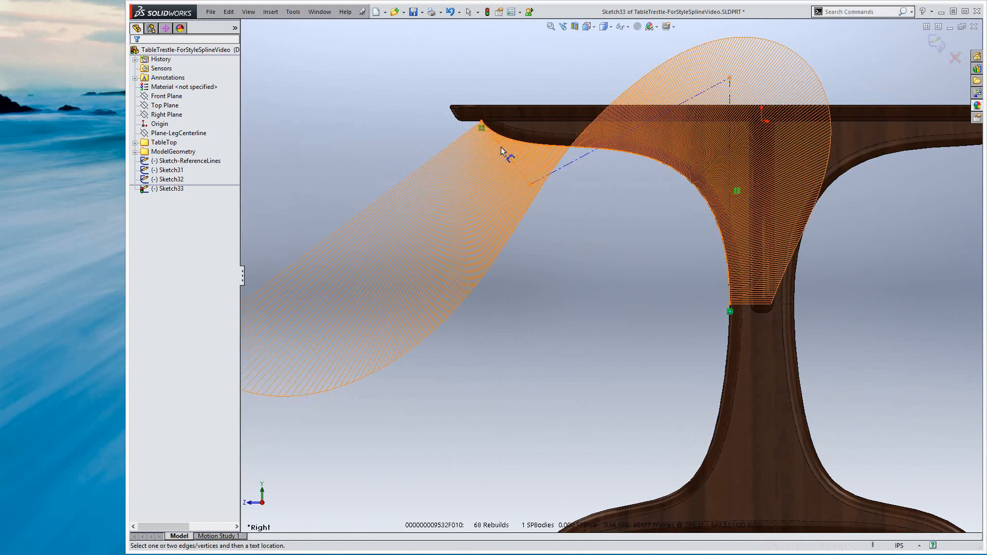
left_click(504, 155)
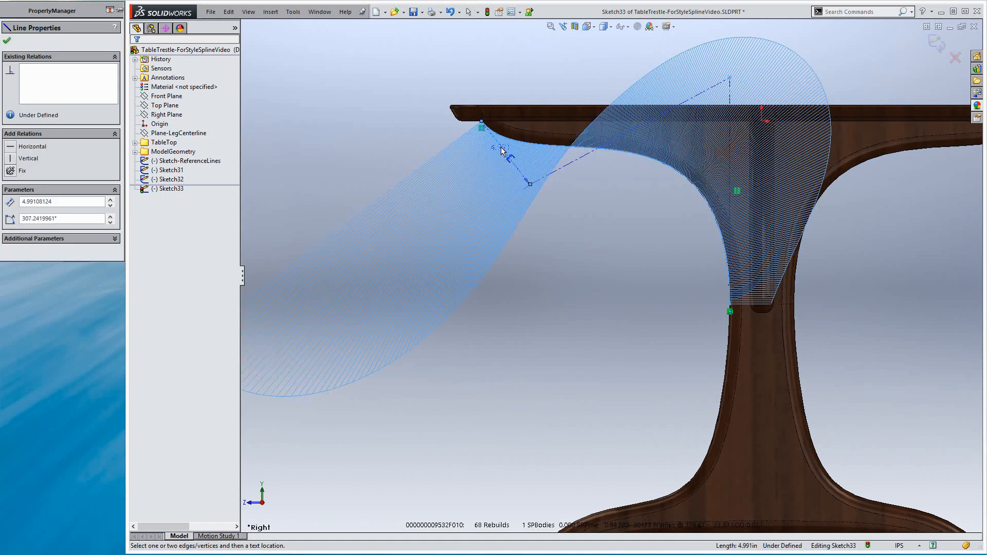
left_click(167, 114)
left_click(537, 177)
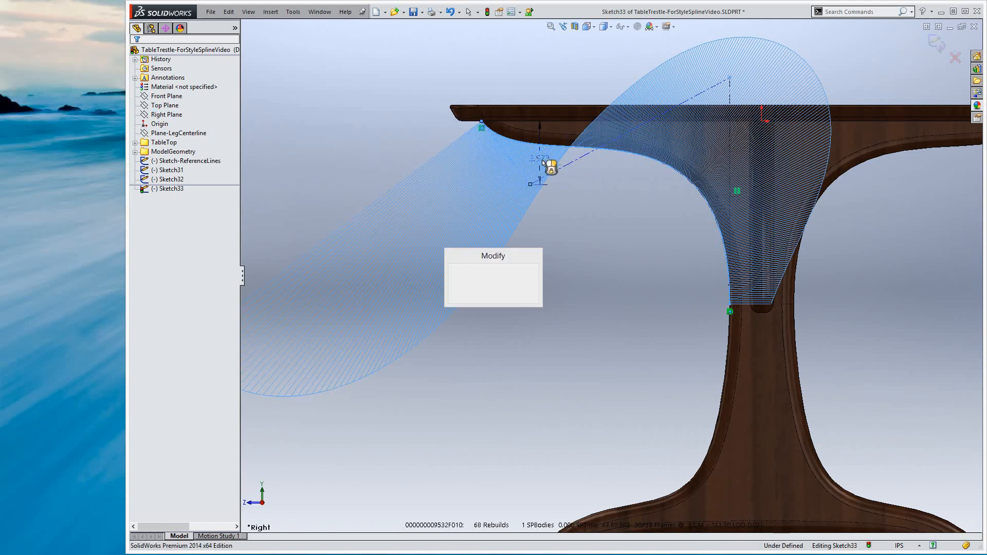
key("Return")
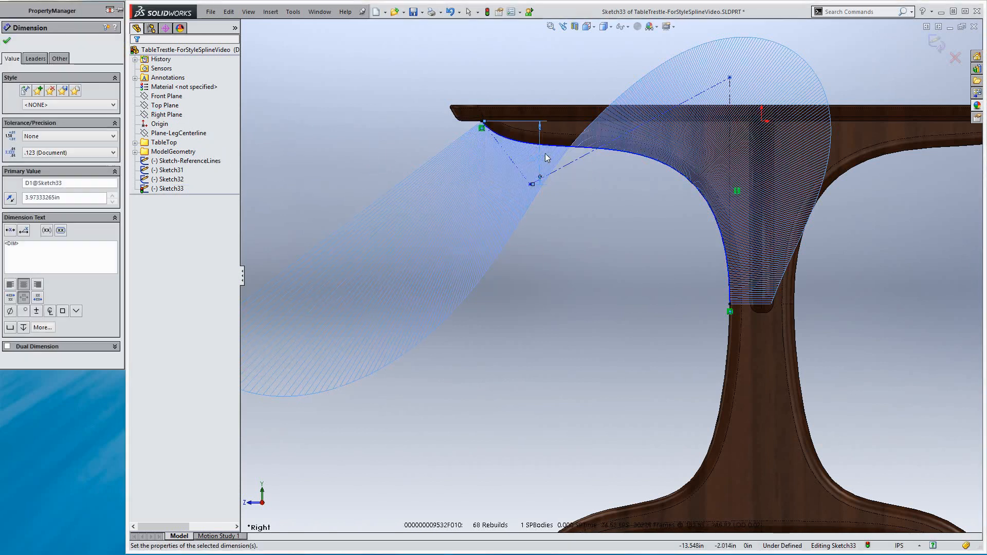
key("Delete")
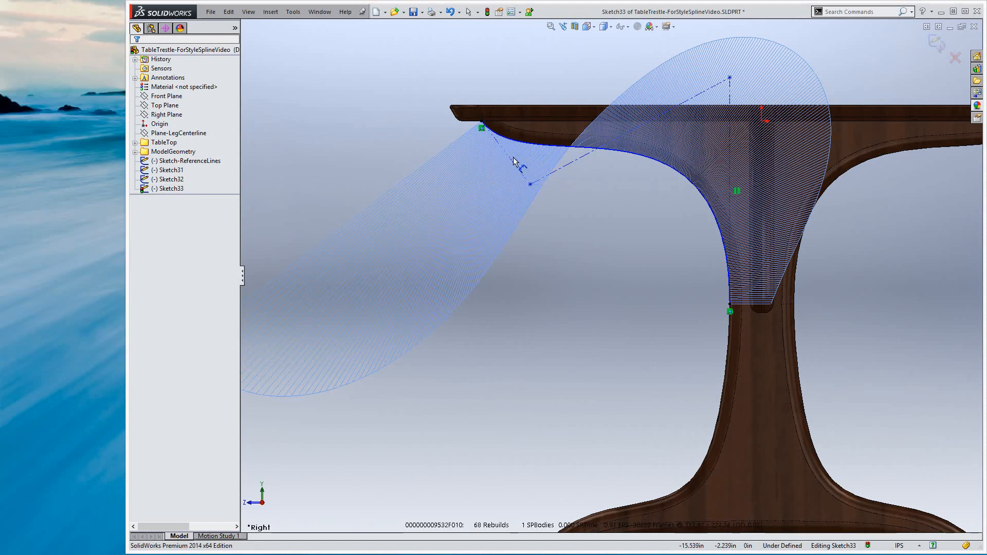
Dimension the angle between the spline's first control line and the Top Plane as 52.75°
left_click(510, 159)
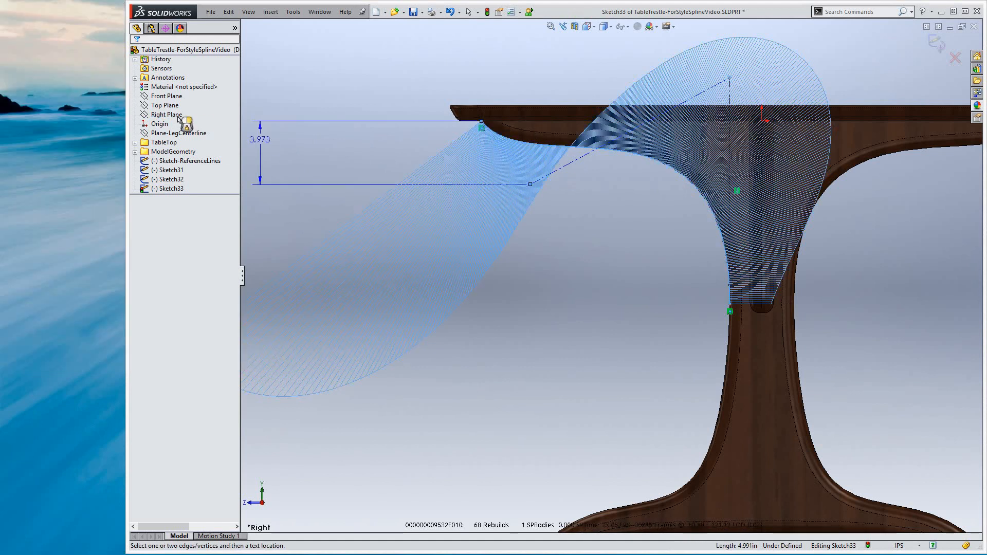
left_click(166, 108)
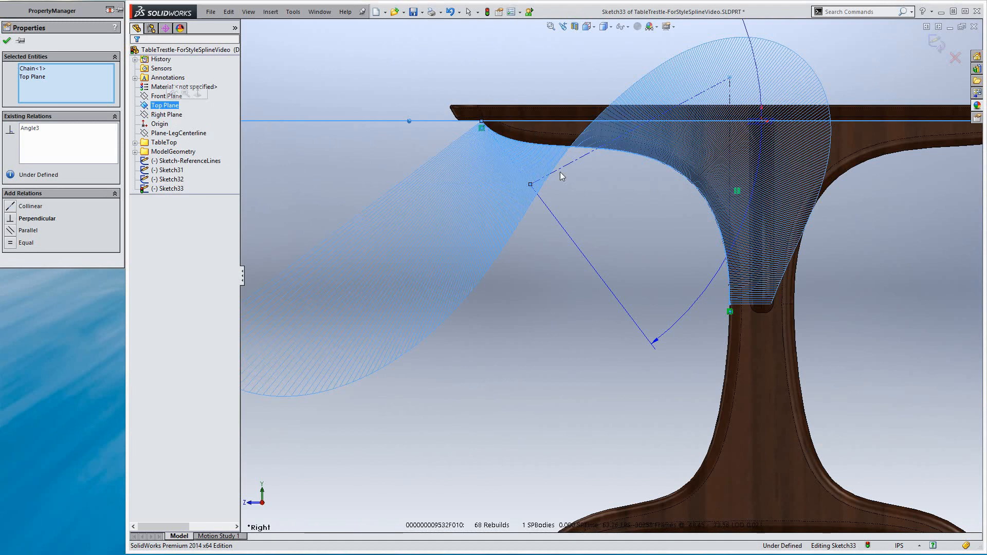
left_click(527, 157)
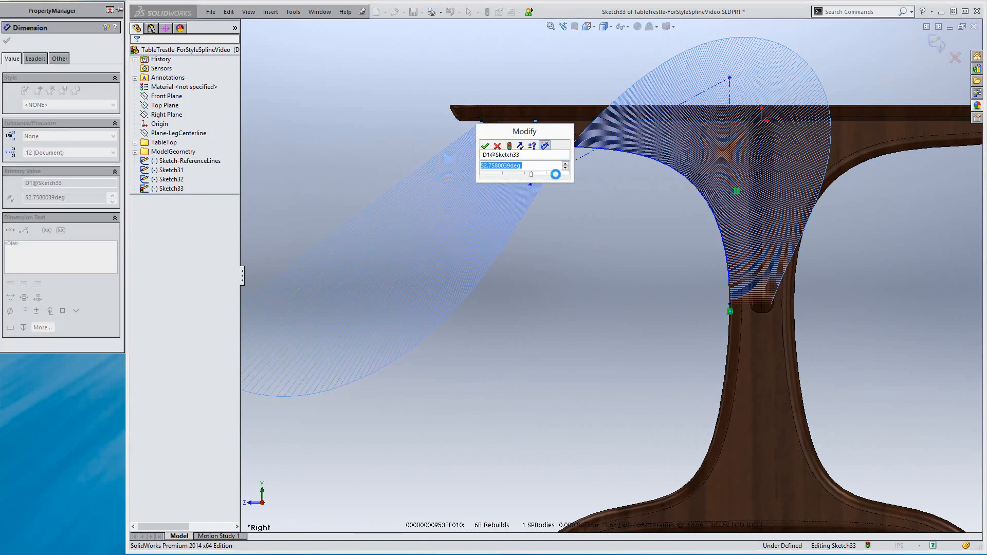
type("52.75")
key("Return")
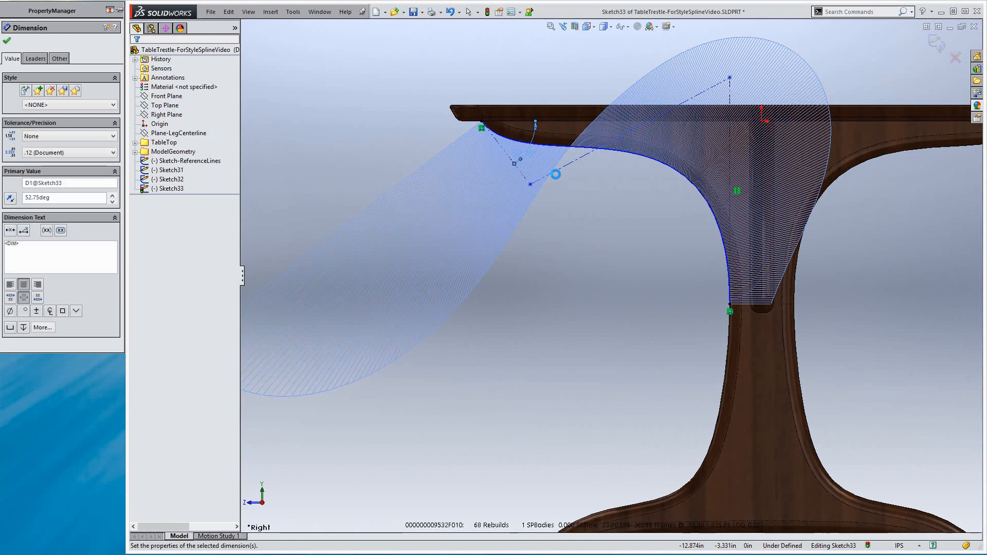
Dimension the vertical height of the spline's first control line as 4 in
left_click(505, 155)
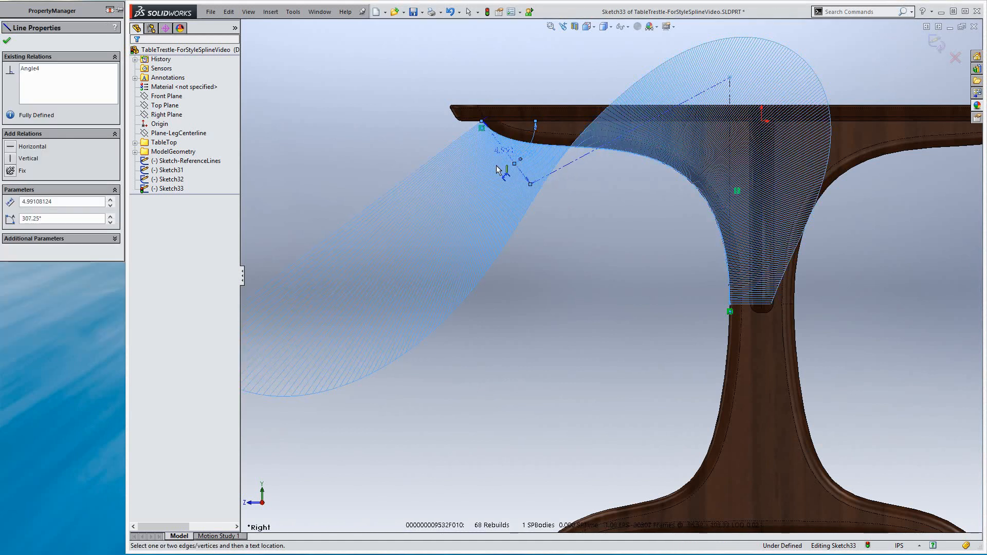
left_click(473, 179)
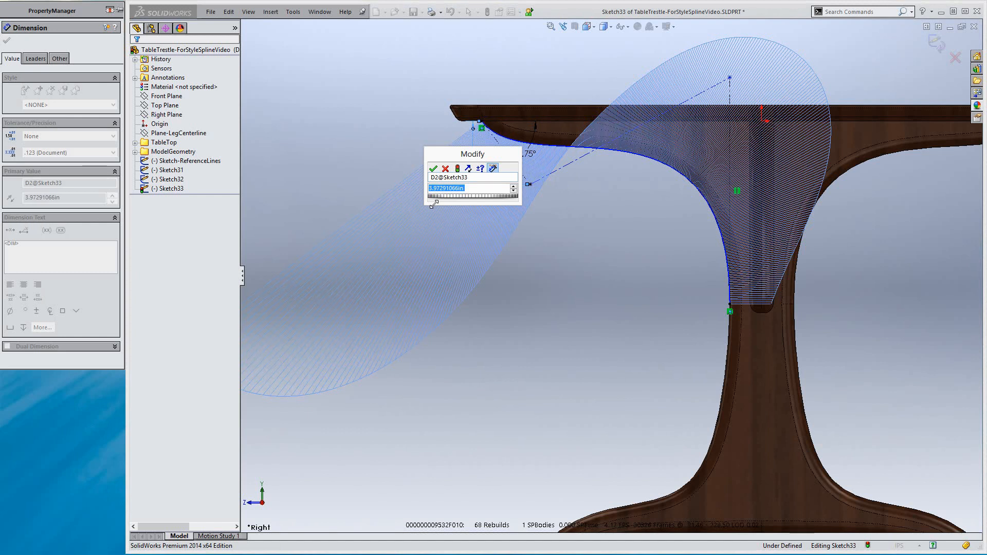
type("4")
key("Return")
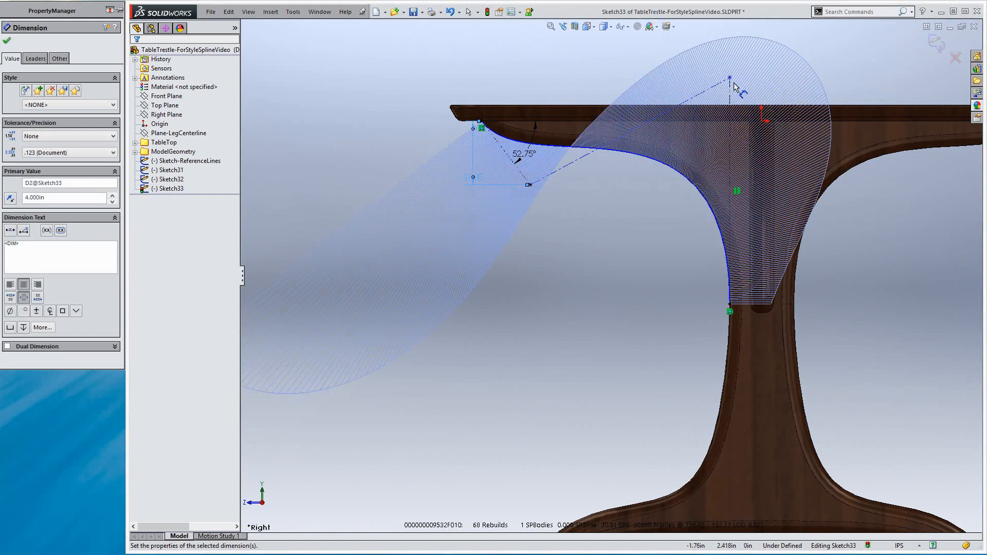
Dimension the vertical control line at the leg's waist as 14.1 in
left_click(731, 88)
left_click(764, 103)
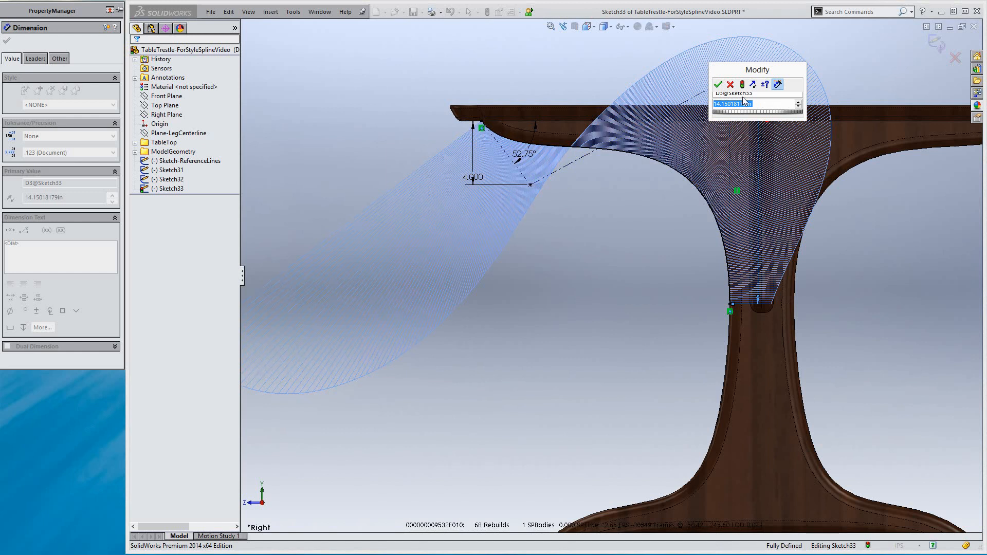
type("14.1")
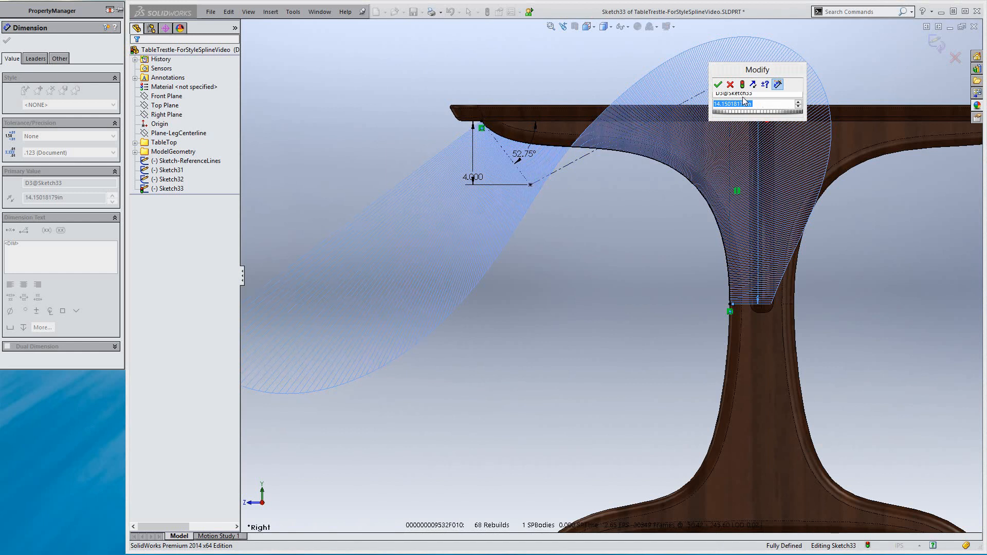
key("Return")
left_click(584, 59)
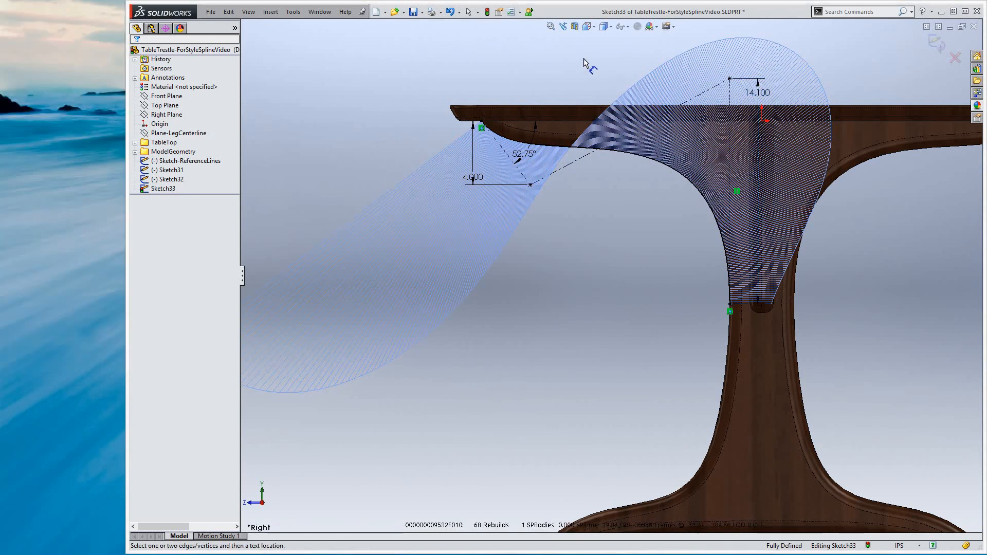
Turn off the curvature comb on the leg's style spline and exit the sketch
scroll(681, 147, "down", 1)
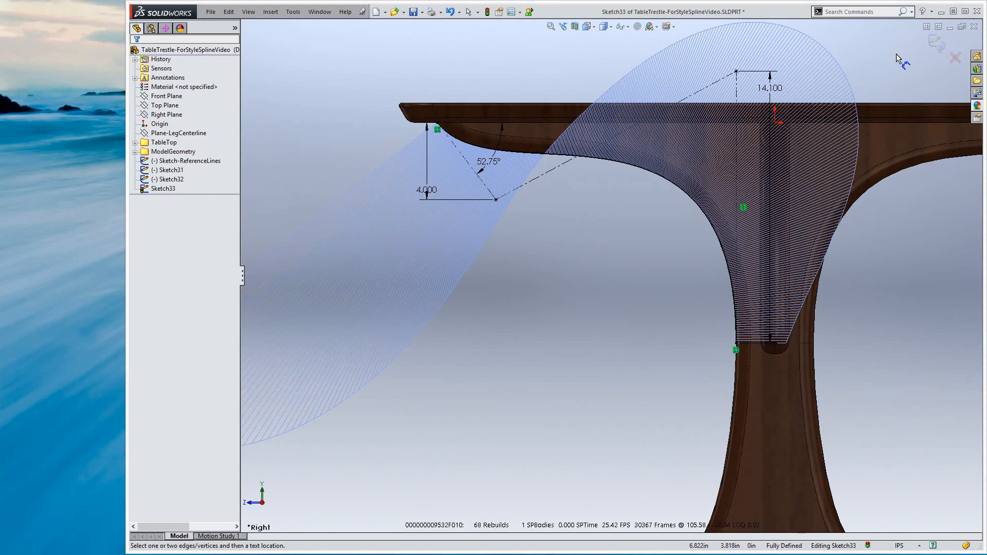
key("Escape")
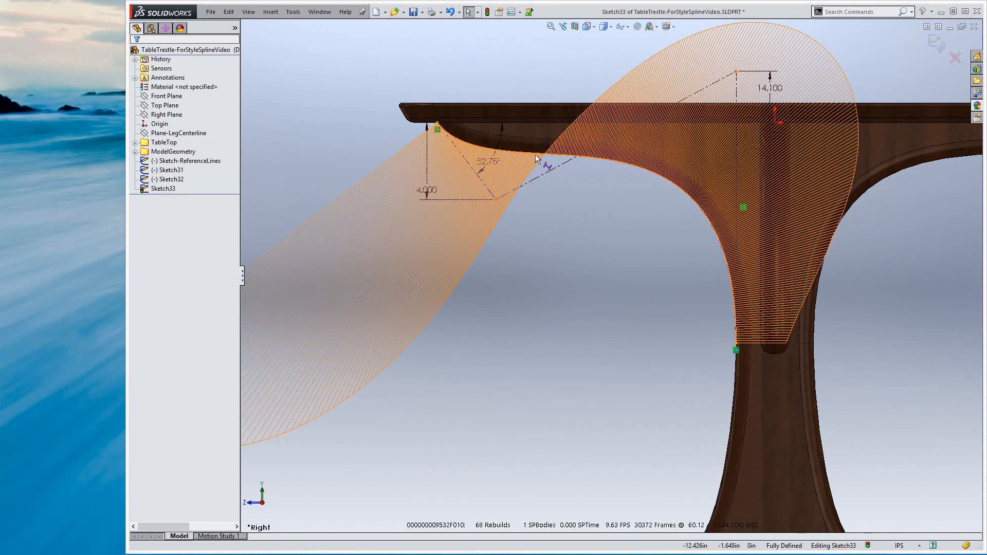
left_click(536, 156)
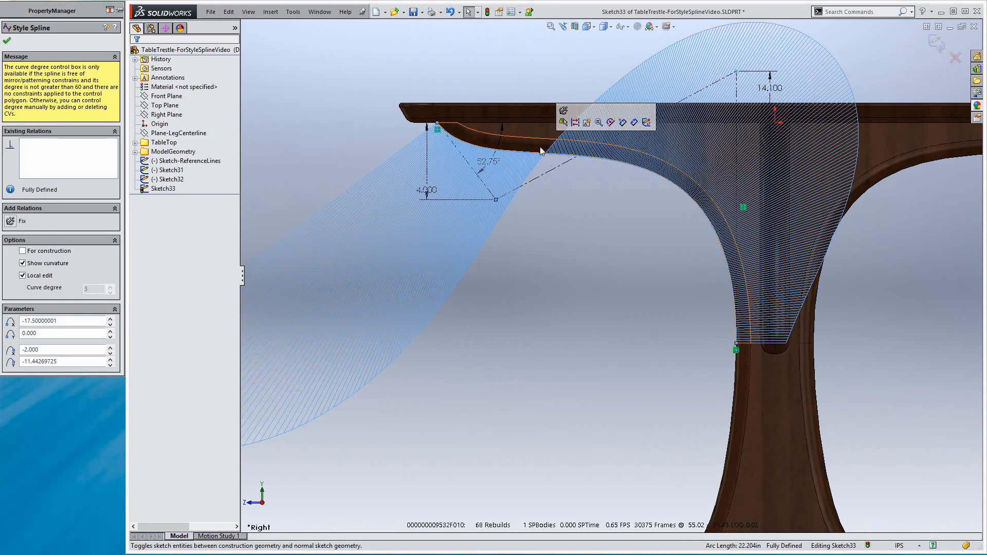
left_click(632, 300)
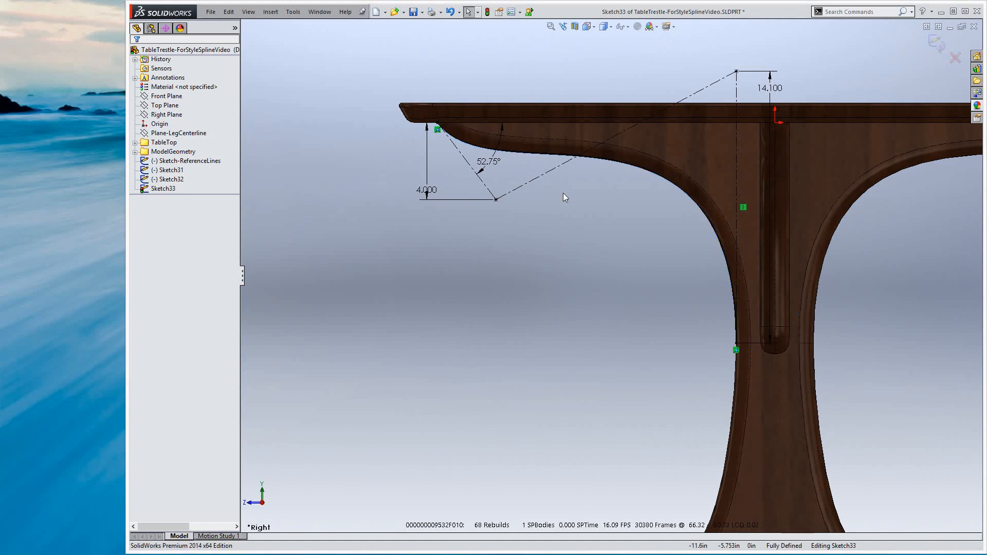
left_click(930, 43)
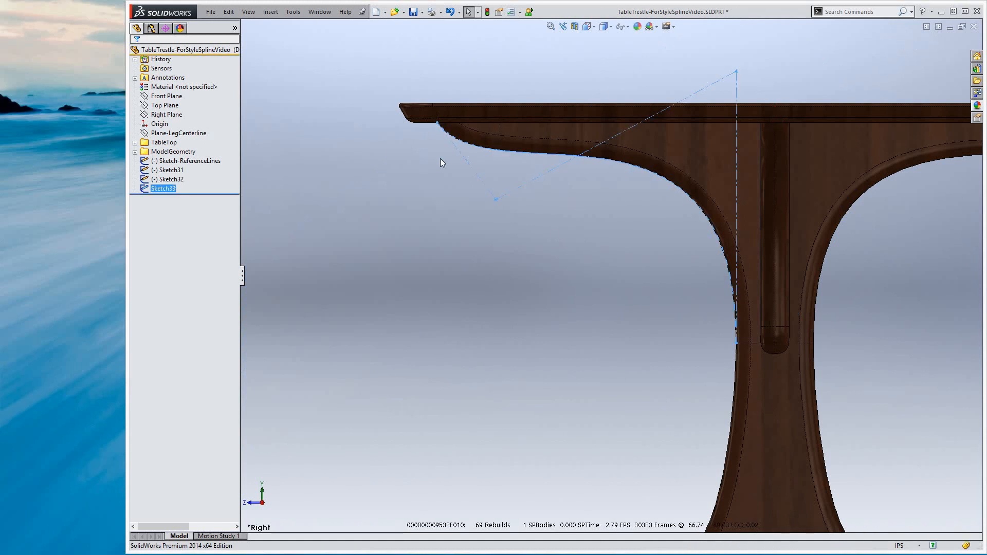
Hide the finished style spline sketch, Sketch33, and start a new sketch on the Right Plane
left_click(183, 178)
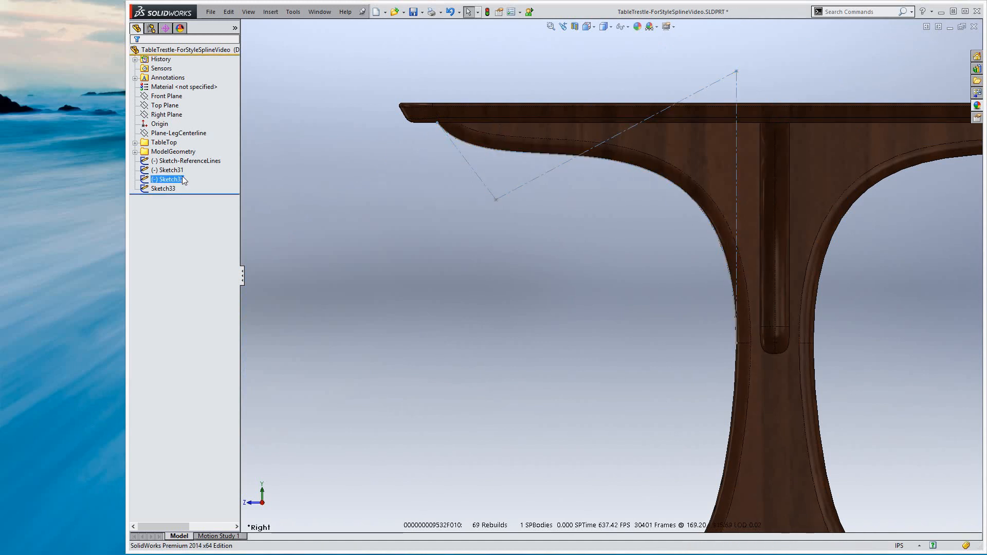
right_click(152, 189)
left_click(170, 161)
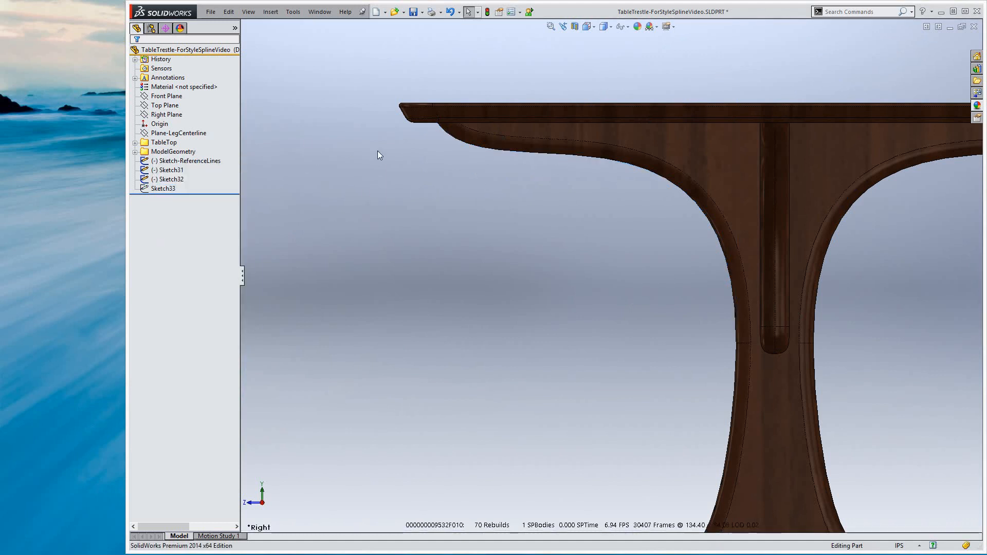
left_click(184, 116)
left_click(202, 97)
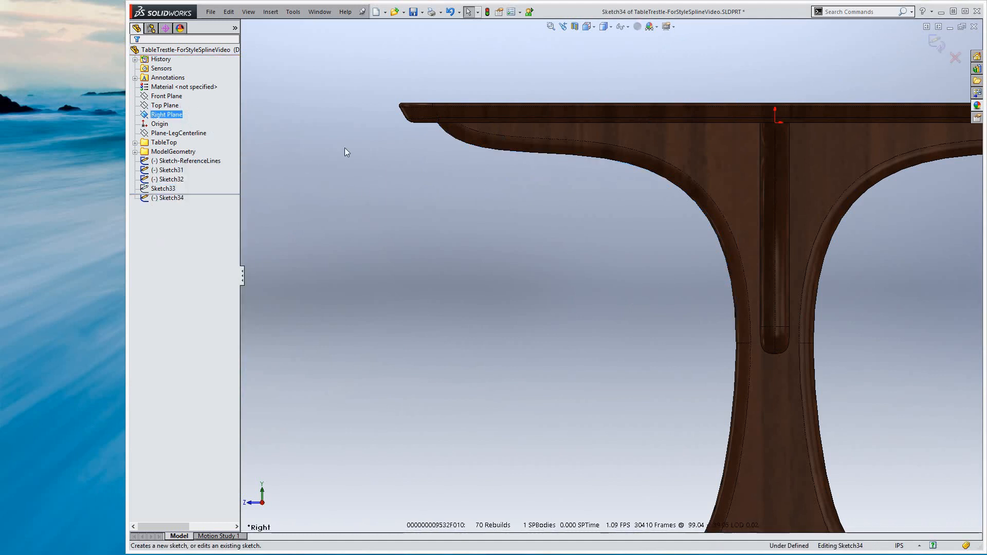
Draw a four-point regular spline along the leg's curved edge, from the tabletop's underside to the waist
key("s")
left_click(398, 185)
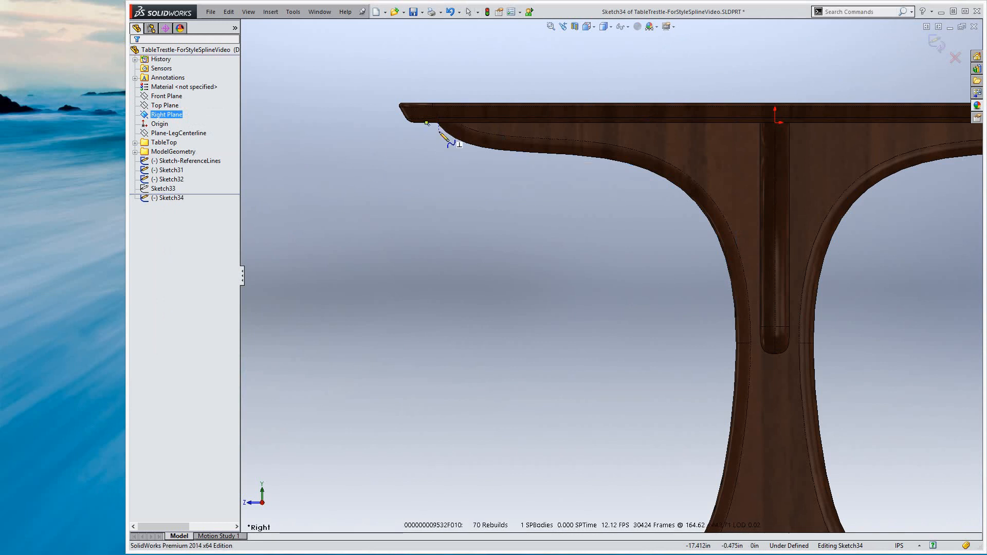
scroll(440, 134, "down", 2)
scroll(439, 134, "down", 2)
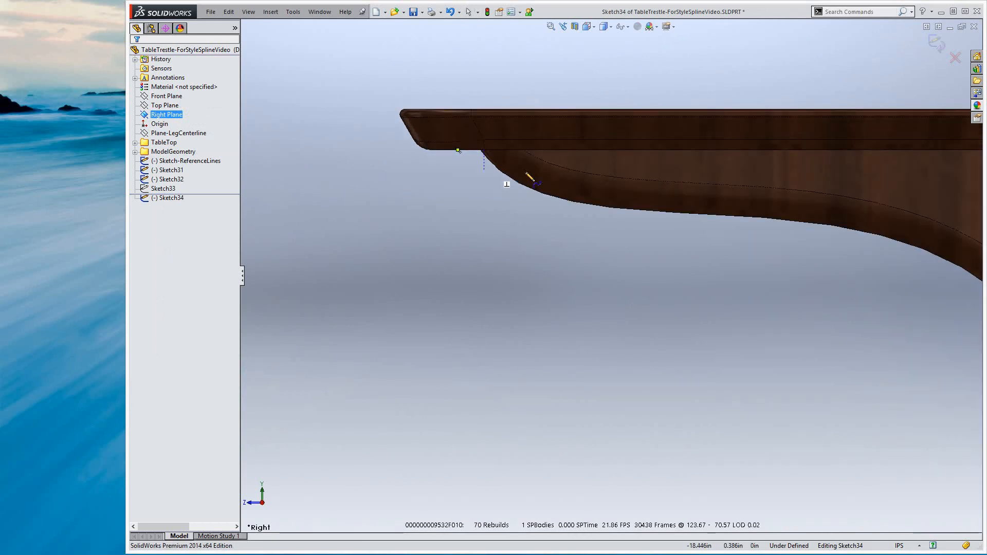
left_click(480, 150)
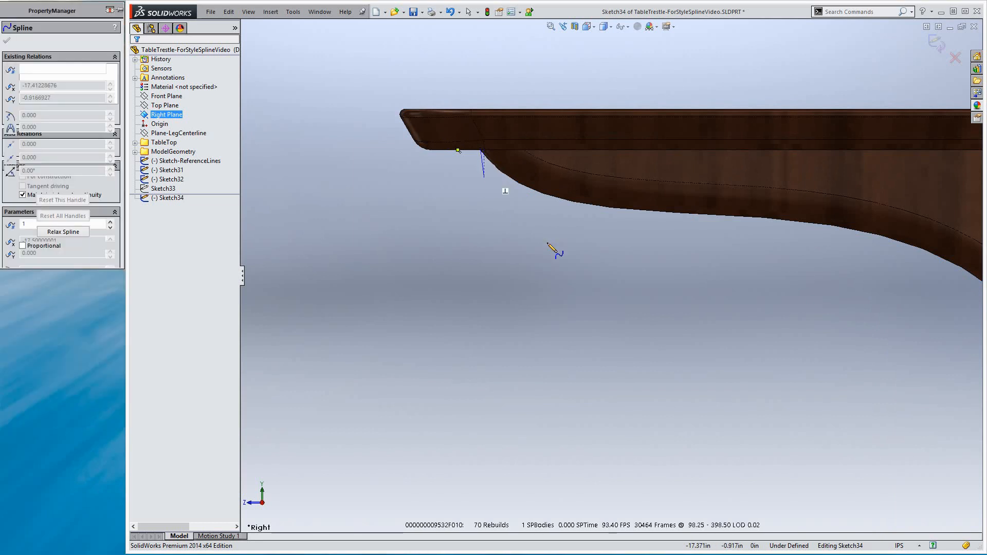
scroll(549, 245, "up", 6)
scroll(719, 336, "down", 2)
scroll(636, 309, "down", 3)
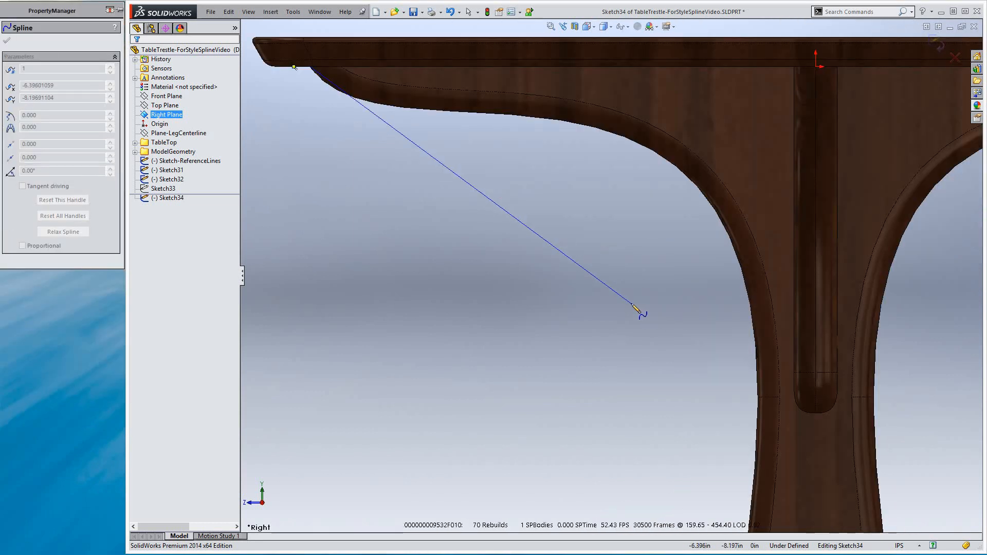
left_click(394, 107)
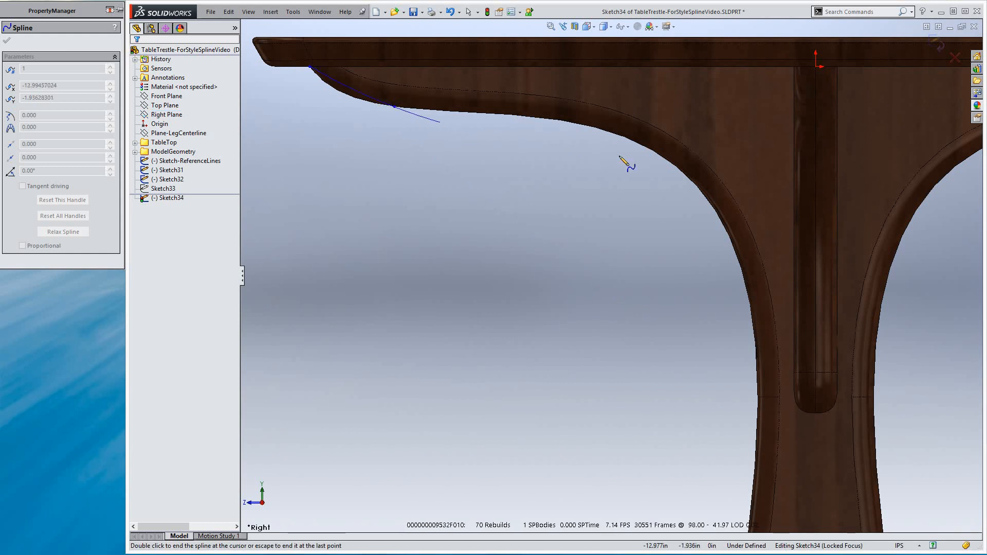
left_click(690, 178)
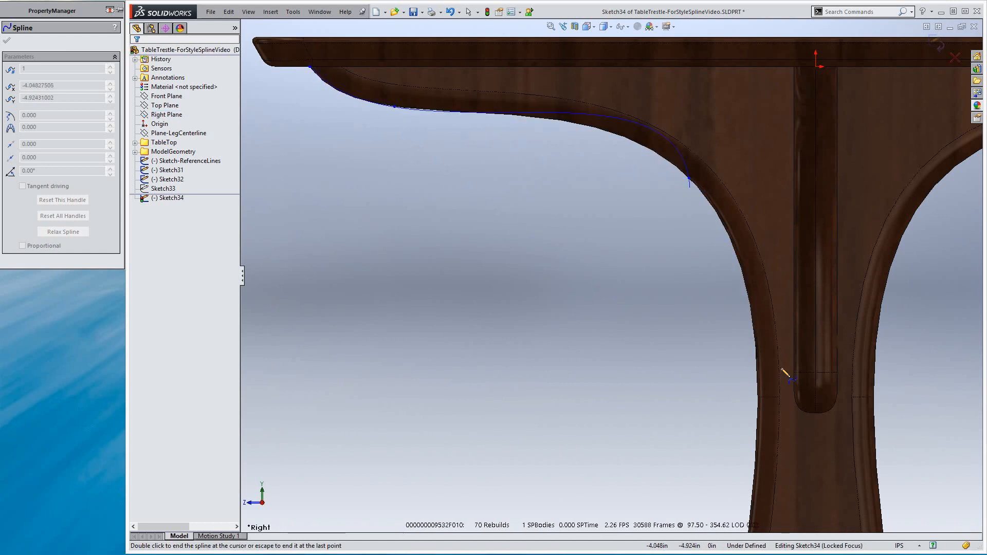
double_click(759, 397)
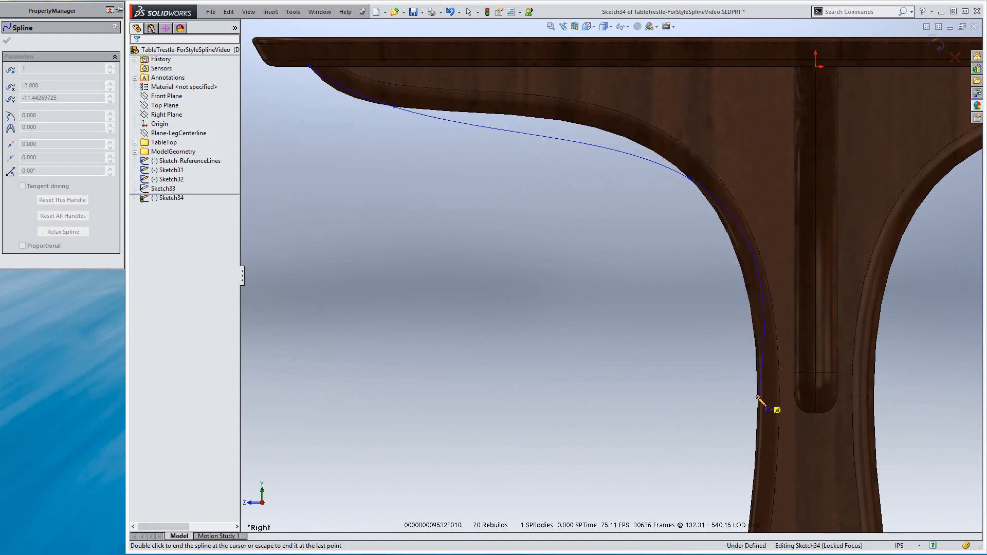
key("Escape")
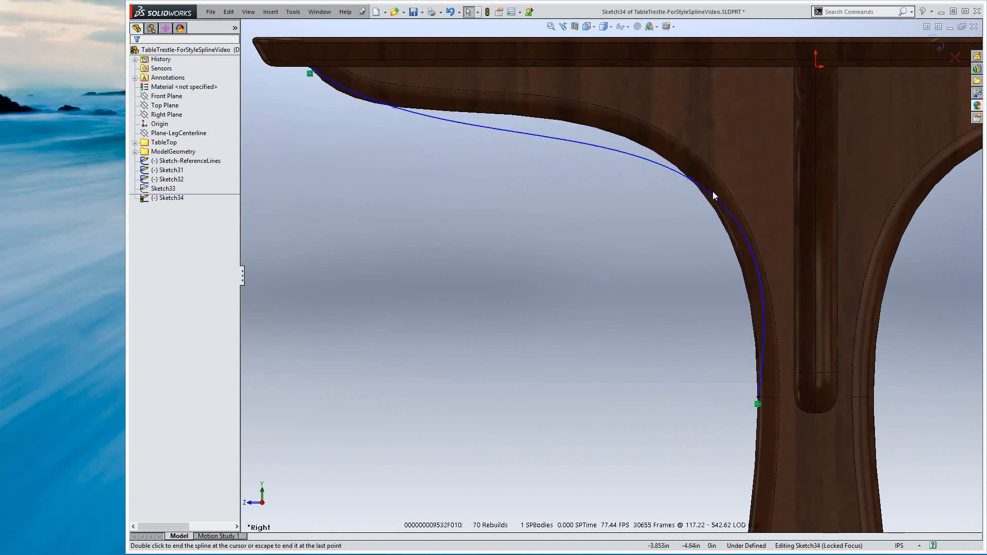
Swing the spline's tangent handle at the leg's waist in line with the edge and constrain it vertical
left_click(712, 192)
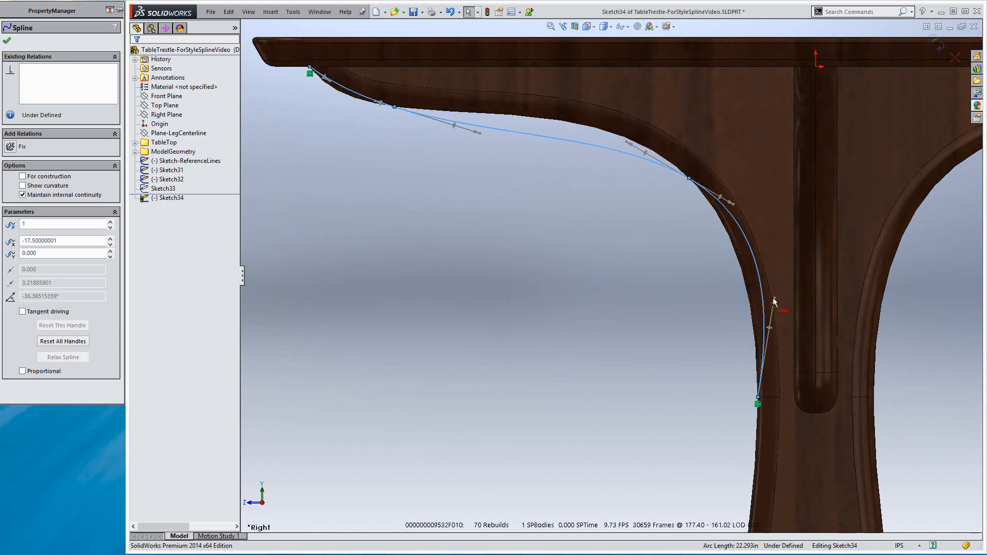
left_click_drag(775, 301, 754, 279)
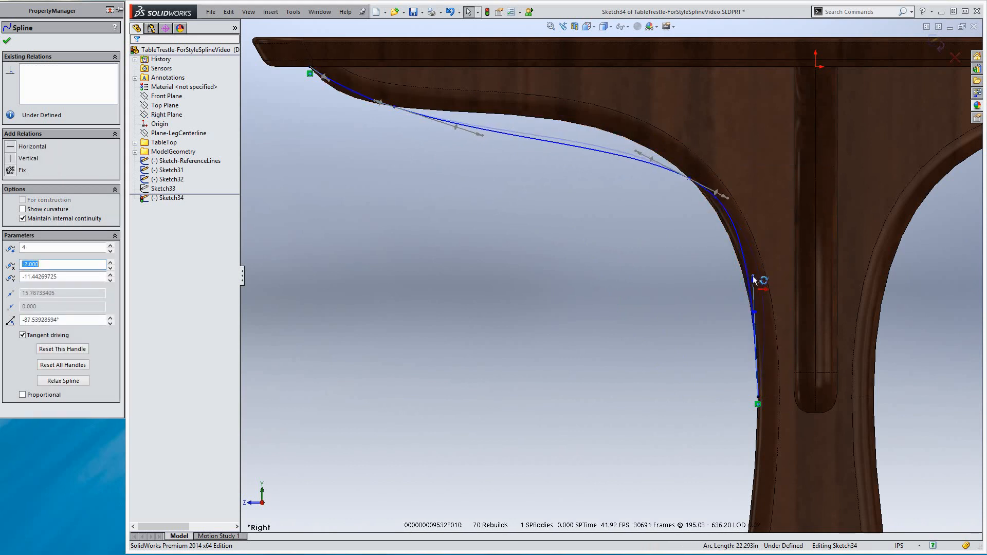
left_click(14, 164)
key("Escape")
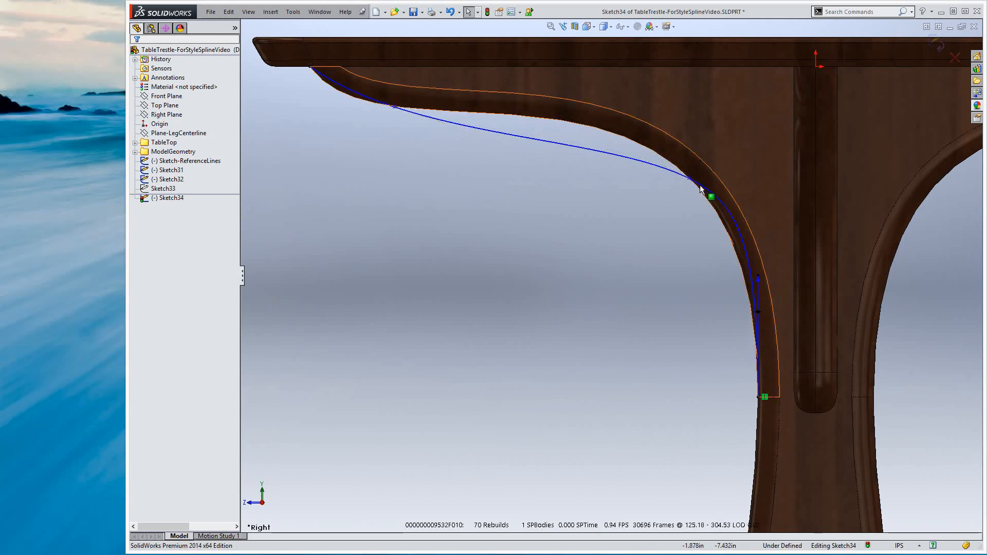
Insert two more spline points, one between the second and third points and one between the third and the waist endpoint
left_click(518, 145)
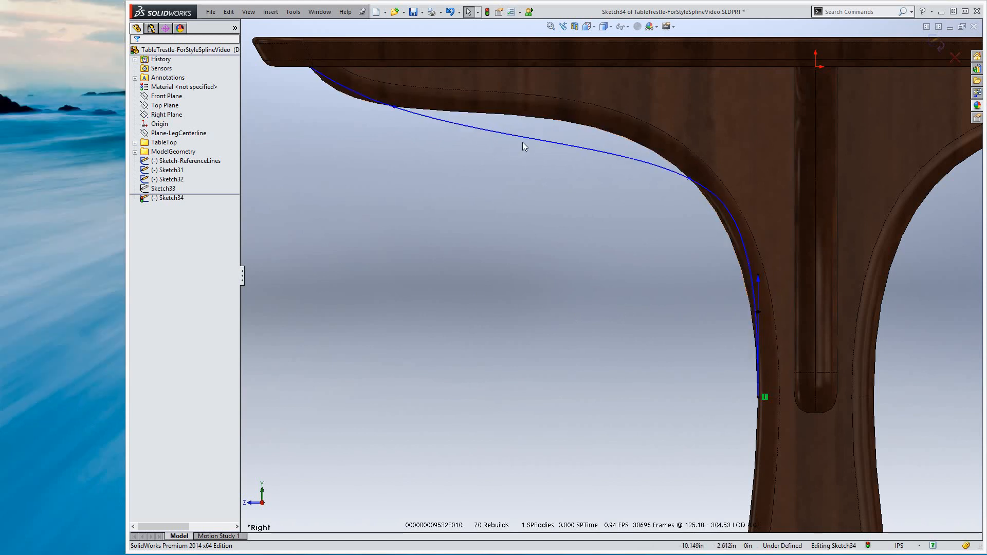
right_click(526, 139)
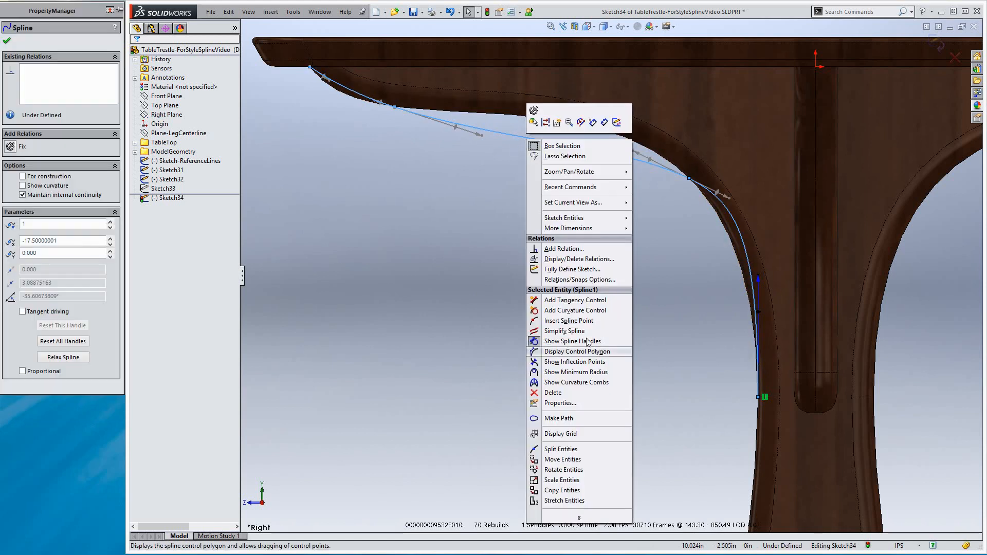
left_click(568, 320)
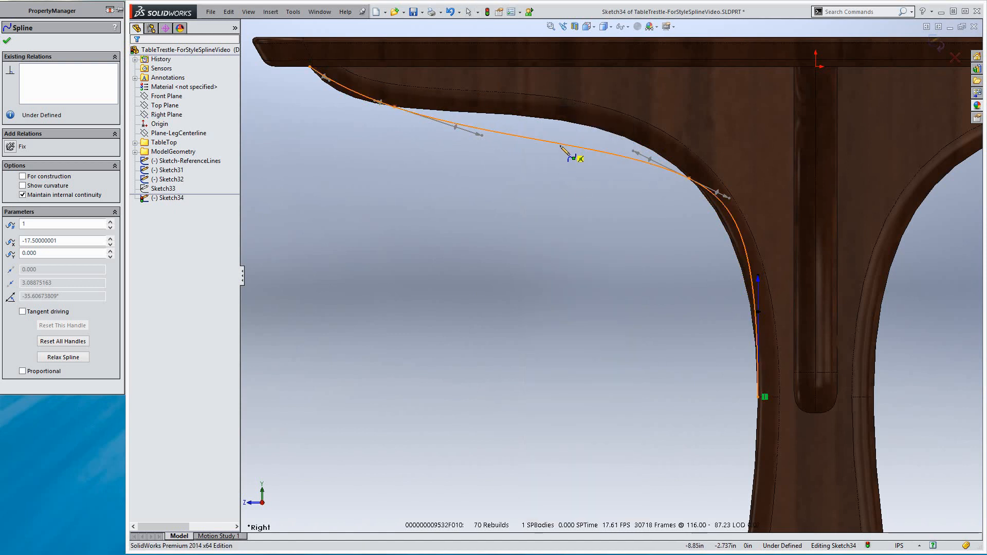
left_click(562, 150)
left_click(742, 238)
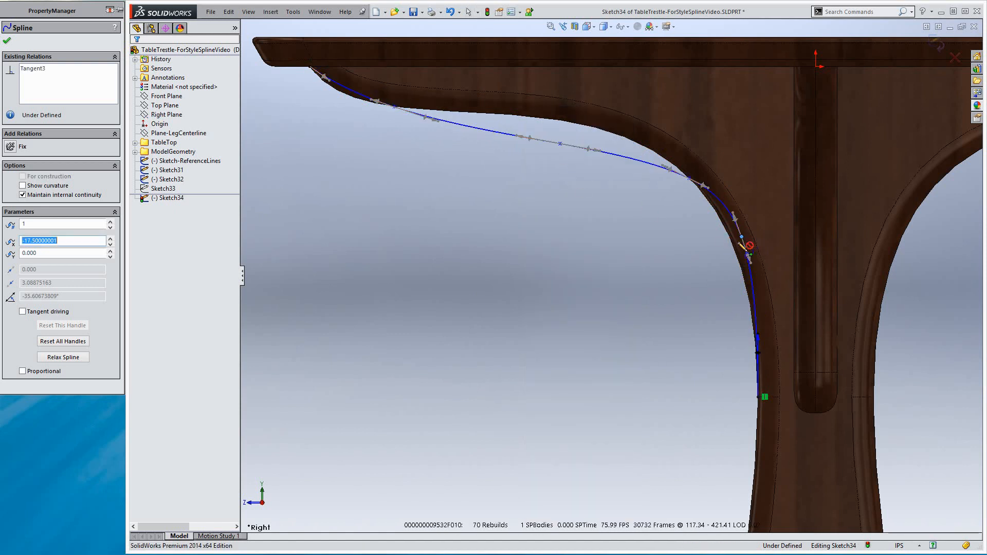
key("Escape")
Move the two inserted spline points onto the leg edge, to about (-8.87, -1.87) and (-2.79, -6.38) in
left_click_drag(561, 145, 559, 124)
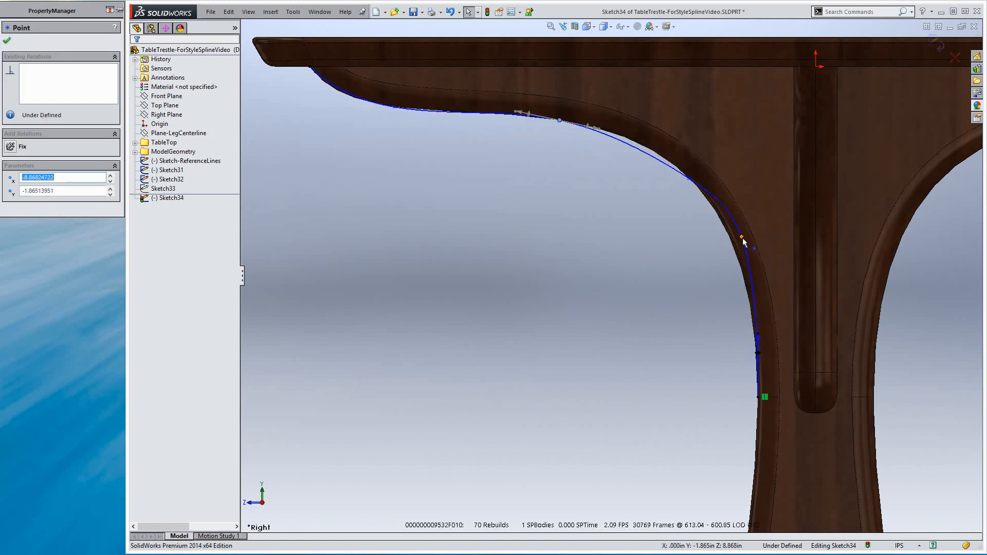
mouse_move(741, 235)
left_mouse_down()
mouse_move(746, 273)
mouse_move(735, 250)
left_mouse_up()
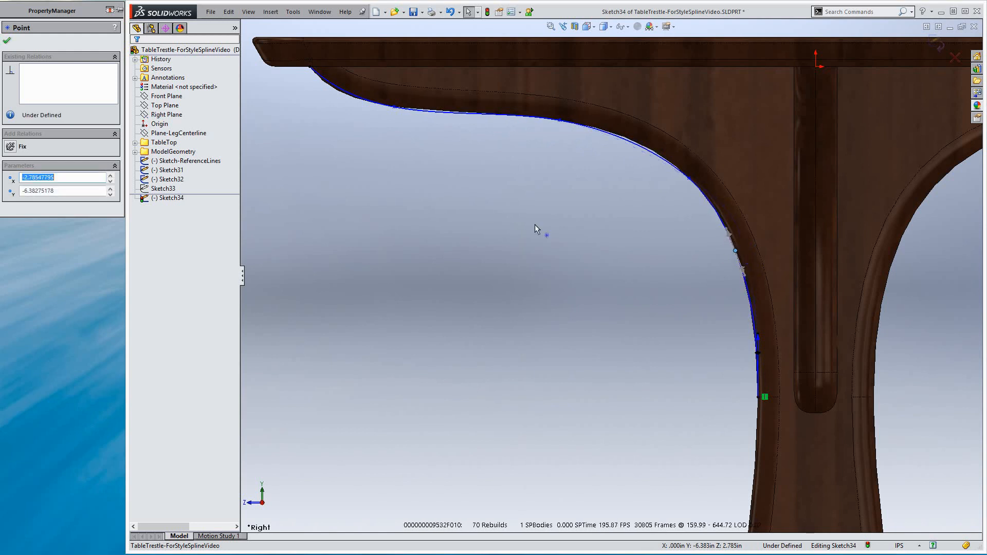
left_click(534, 224)
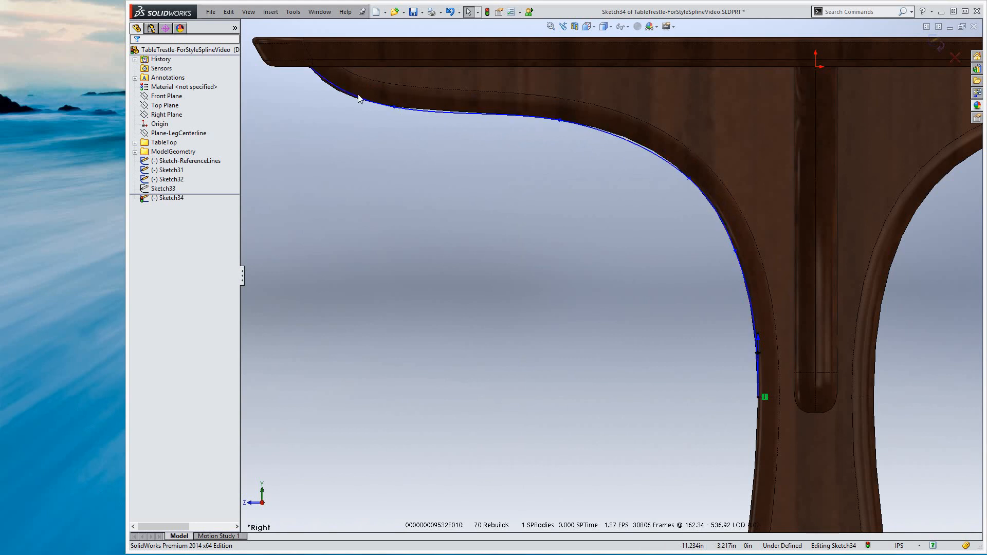
Rotate the spline's start handle to about -49.5° and shift the upper inserted point along the edge to about (-8.19, -1.99) in
left_click(329, 86)
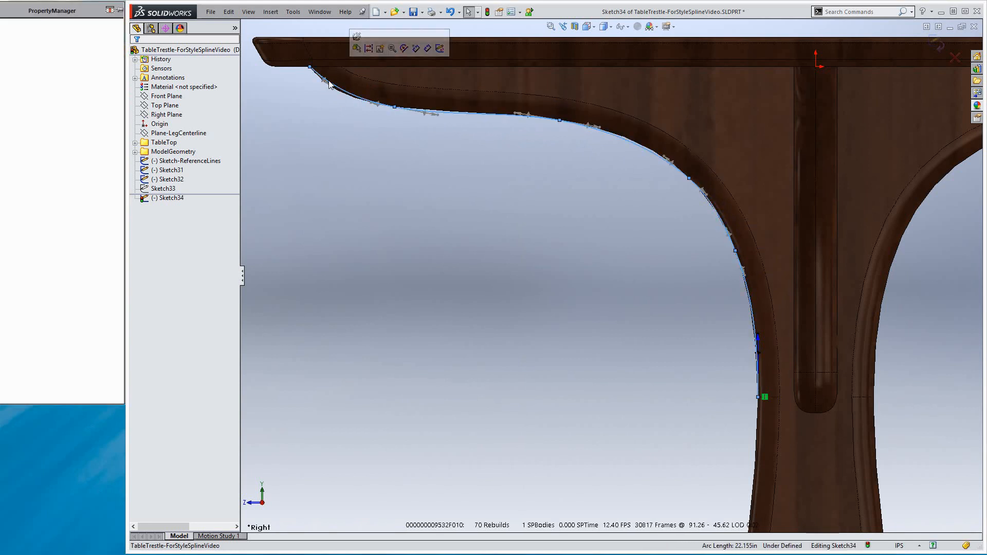
left_click_drag(330, 95, 328, 90)
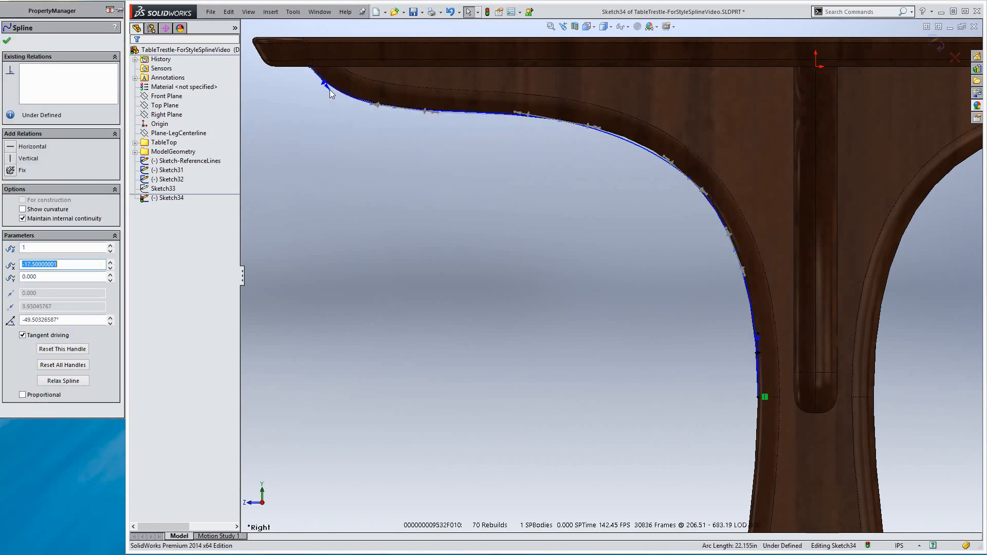
left_click(404, 178)
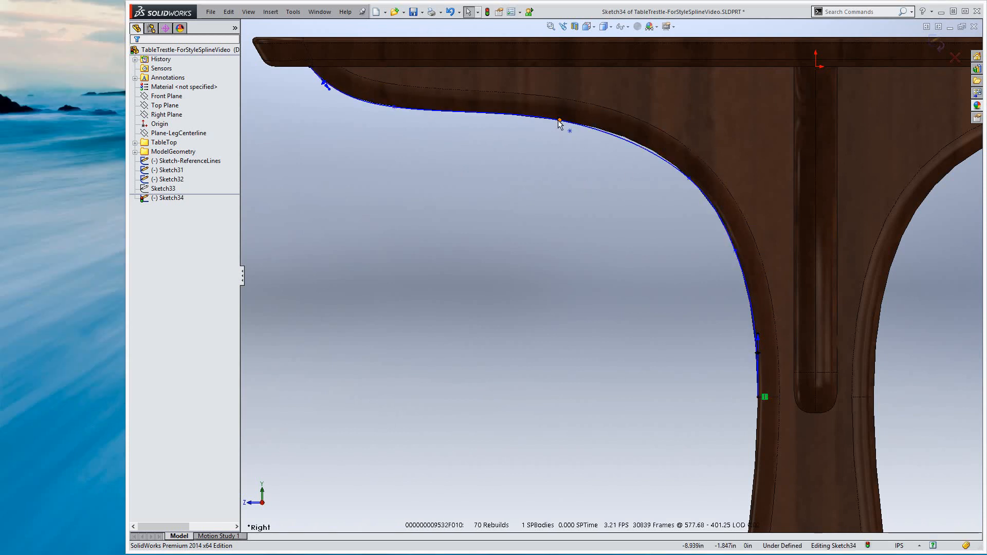
left_click(579, 123)
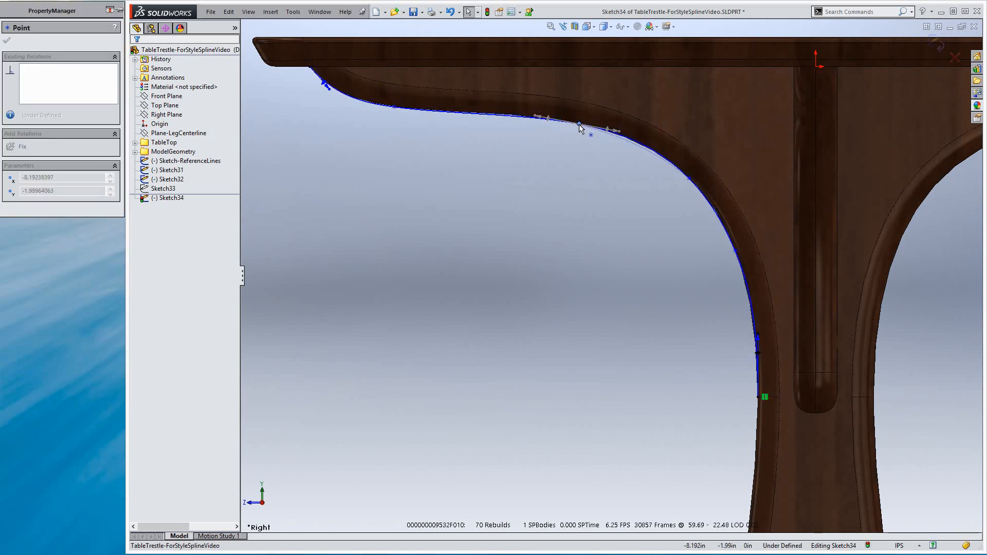
left_click(501, 165)
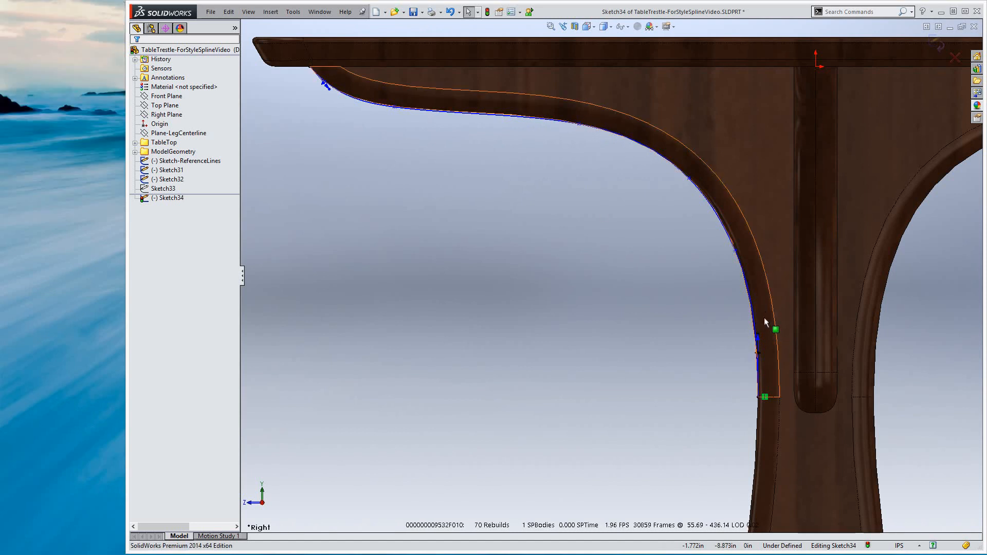
Show the curvature comb on the leg's regular spline and examine its curvature along the edge
right_click(442, 111)
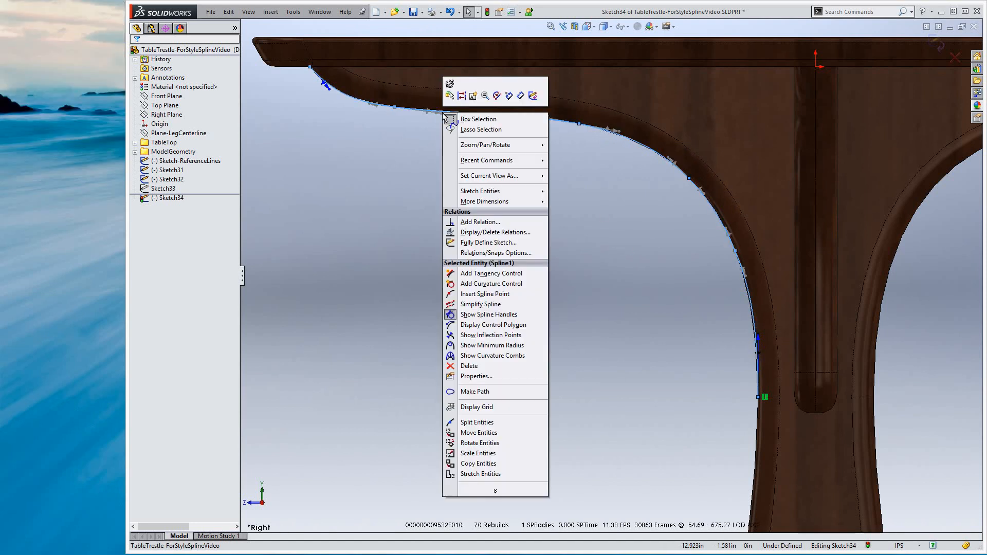
left_click(493, 355)
left_click(488, 289)
scroll(501, 288, "up", 5)
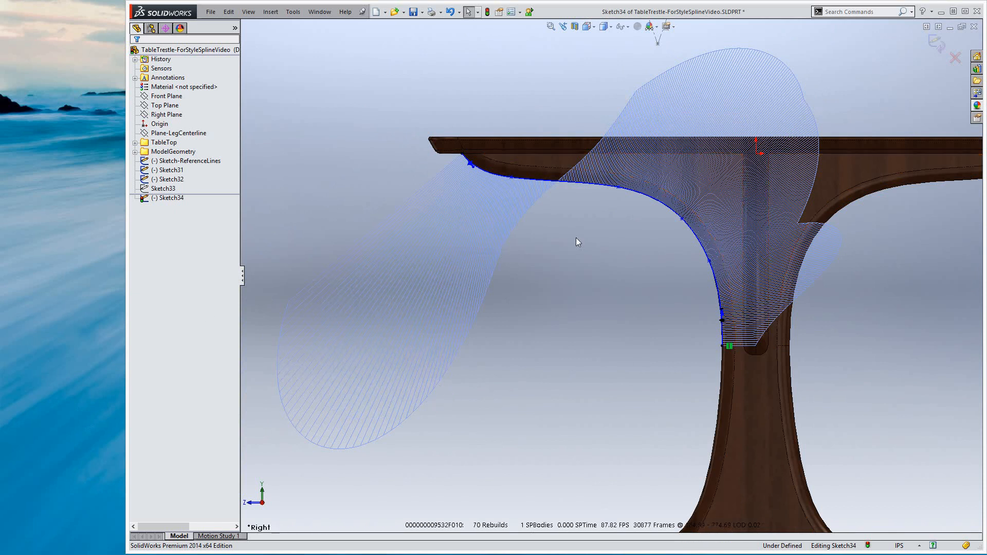
scroll(612, 201, "down", 2)
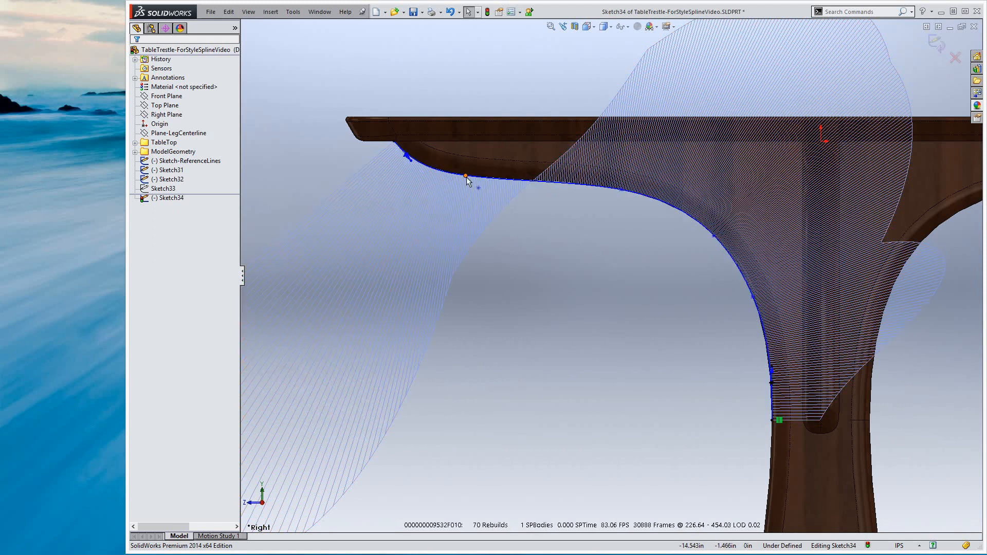
Exit the regular spline sketch and hide Sketch34
left_click(936, 43)
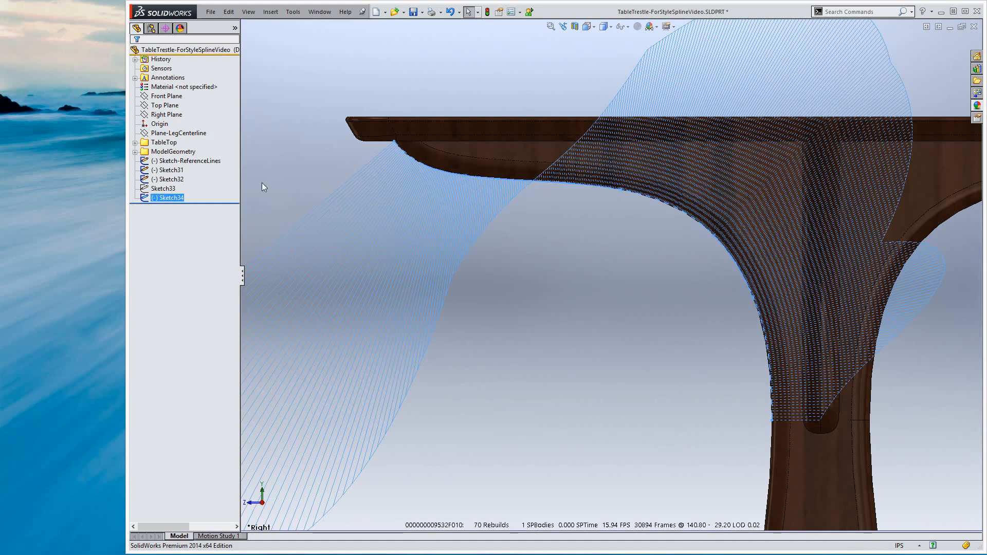
right_click(172, 202)
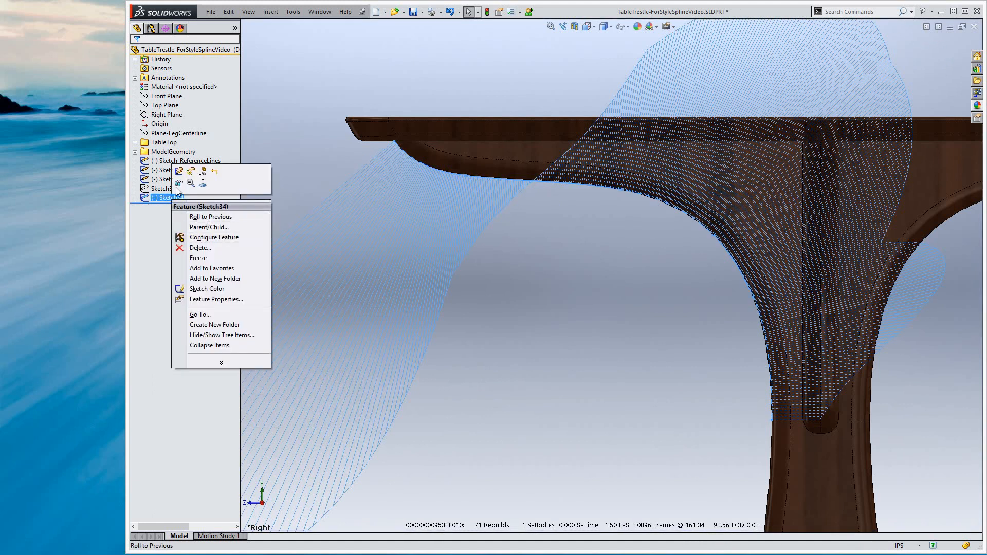
left_click(178, 184)
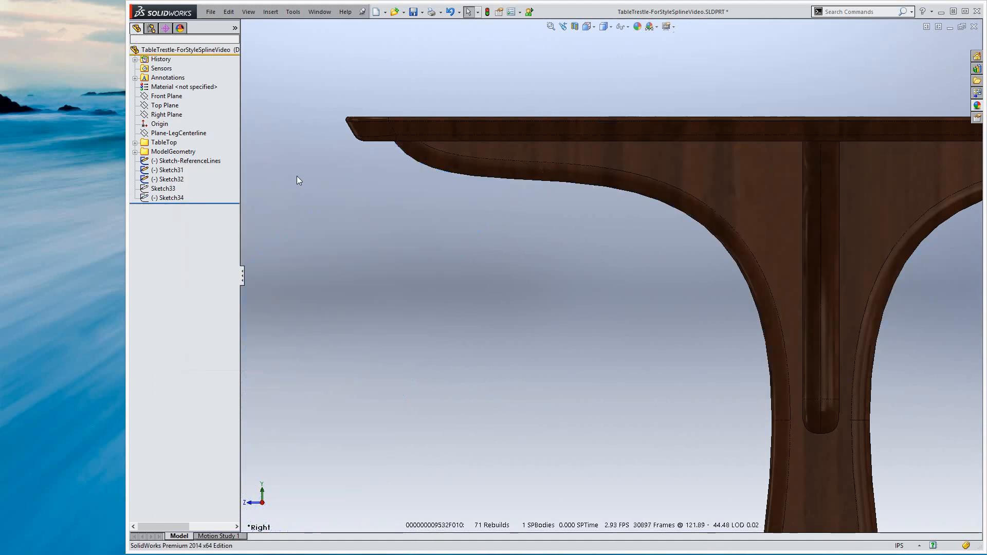
Start a sketch on the Right Plane and draw a four-point regular spline along the leg edge, from the tabletop's underside to about (-2, -11.44) in
left_click(166, 115)
left_click(172, 101)
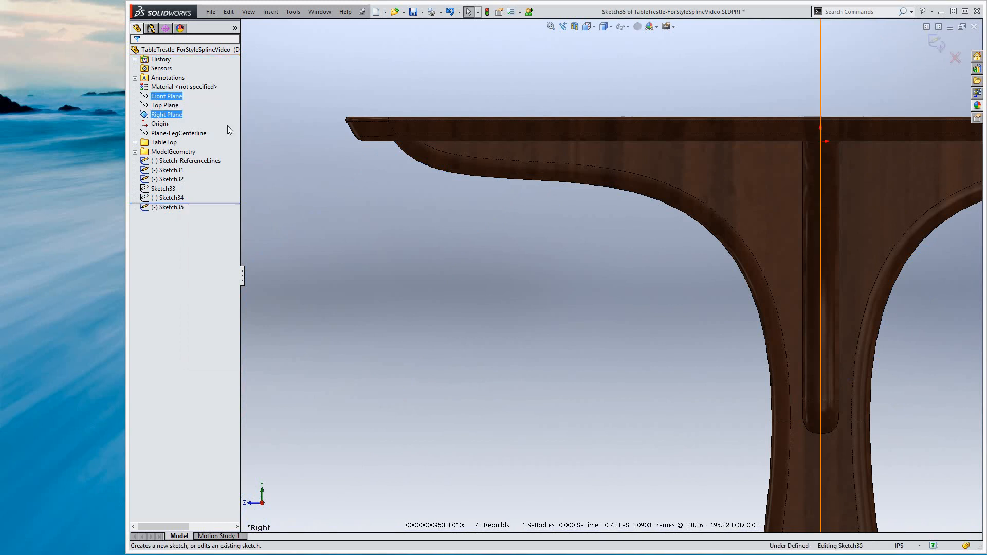
key("s")
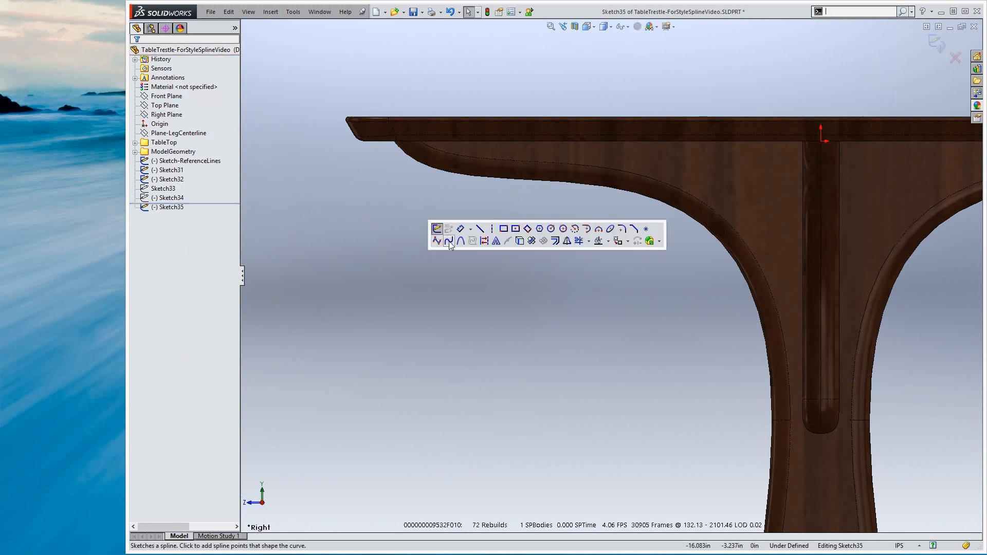
left_click(445, 242)
left_click(393, 141)
left_click(414, 157)
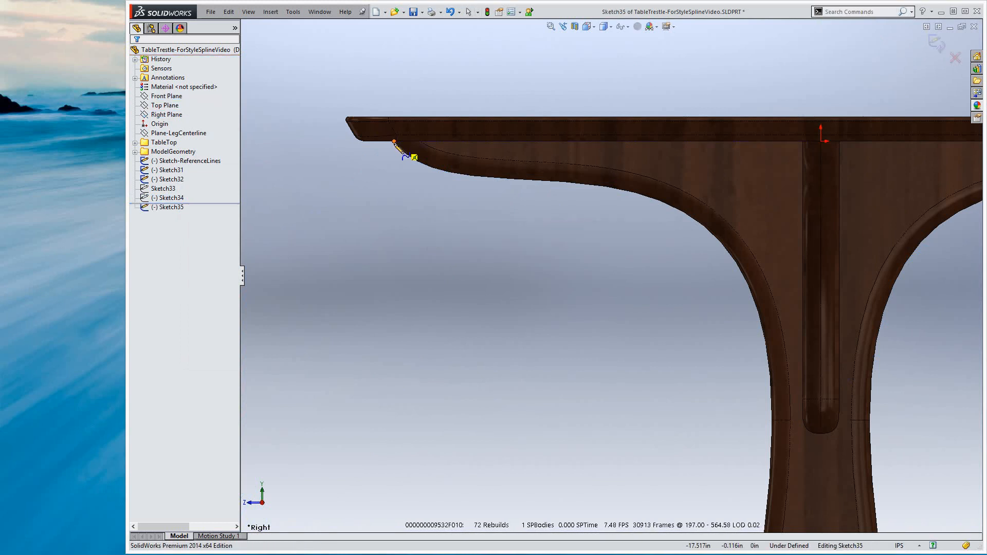
left_click(456, 173)
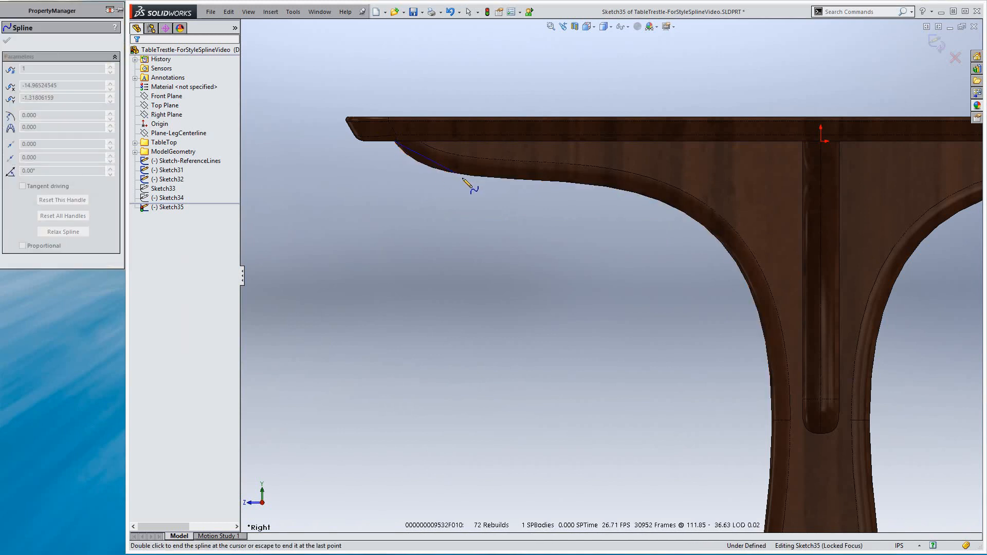
left_click(694, 220)
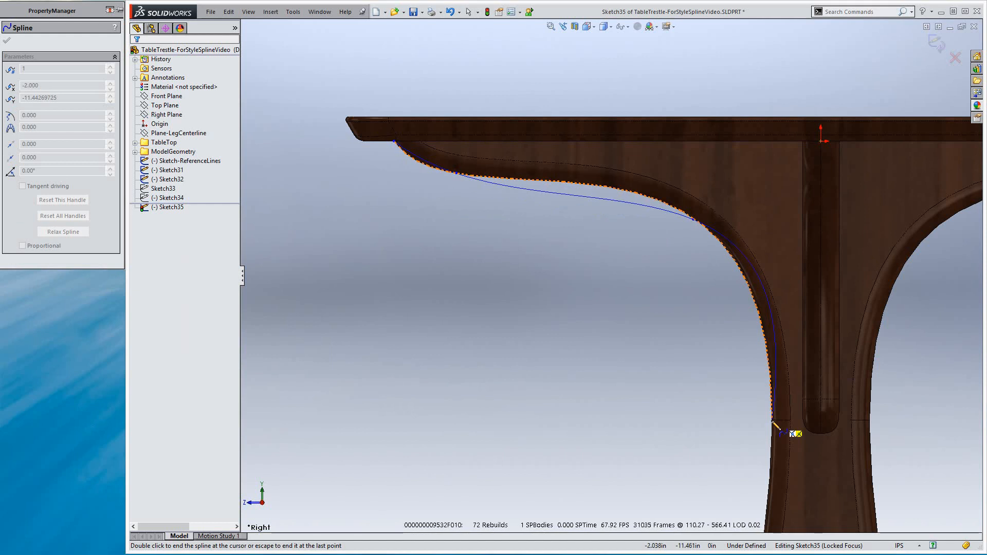
left_click(773, 421)
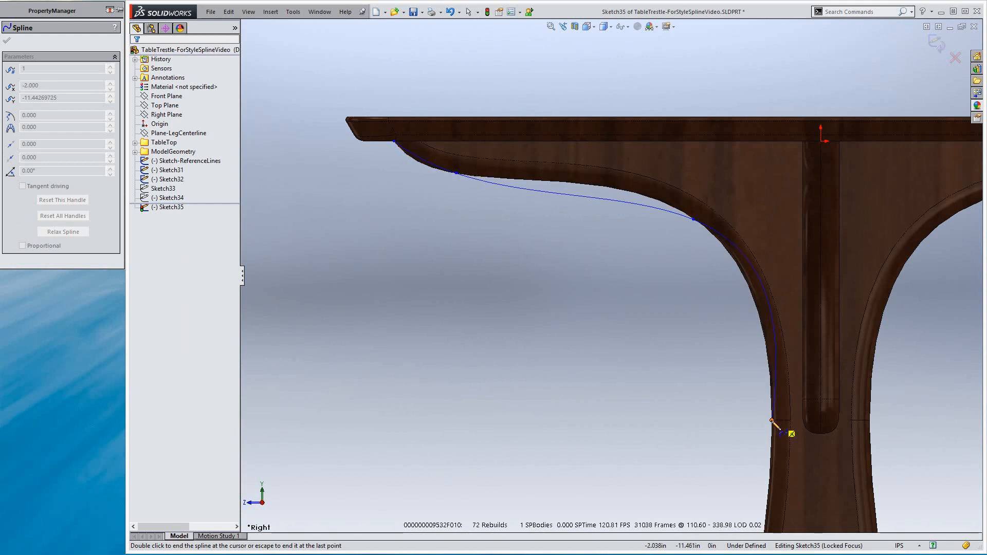
key("Escape")
Rotate the spline's start handle to about -51.5° and align its end handle with the leg edge using a Vertical relation
left_click(425, 165)
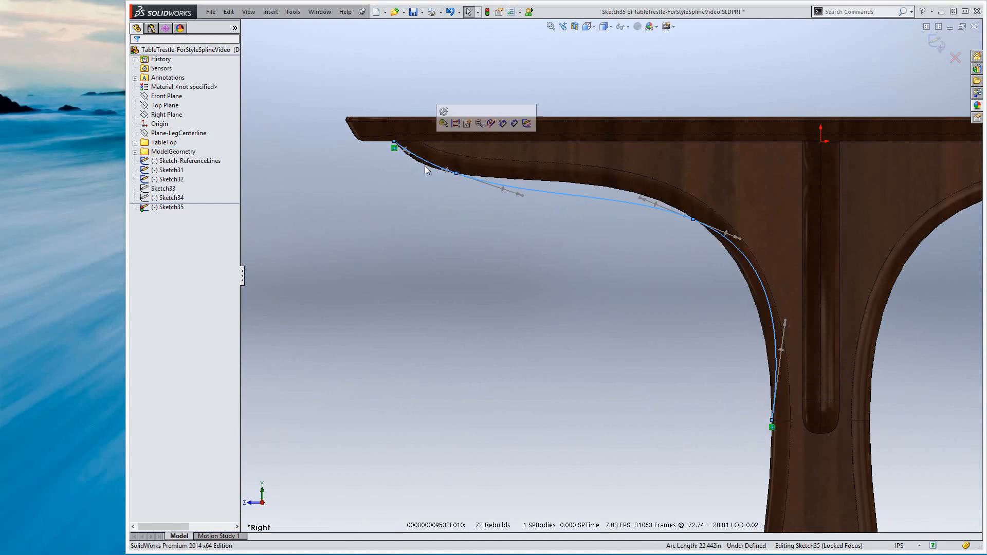
left_click_drag(411, 158, 408, 159)
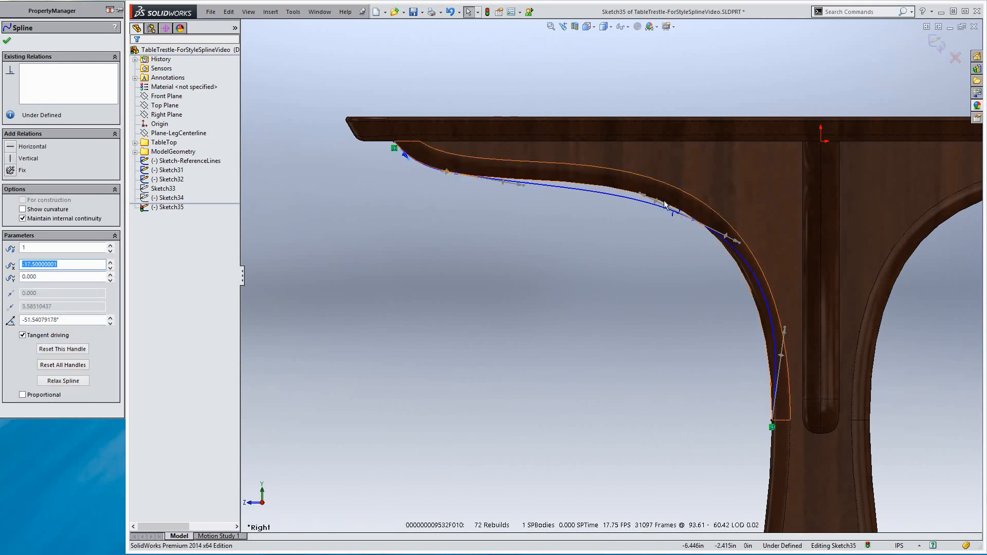
left_click_drag(783, 336, 770, 334)
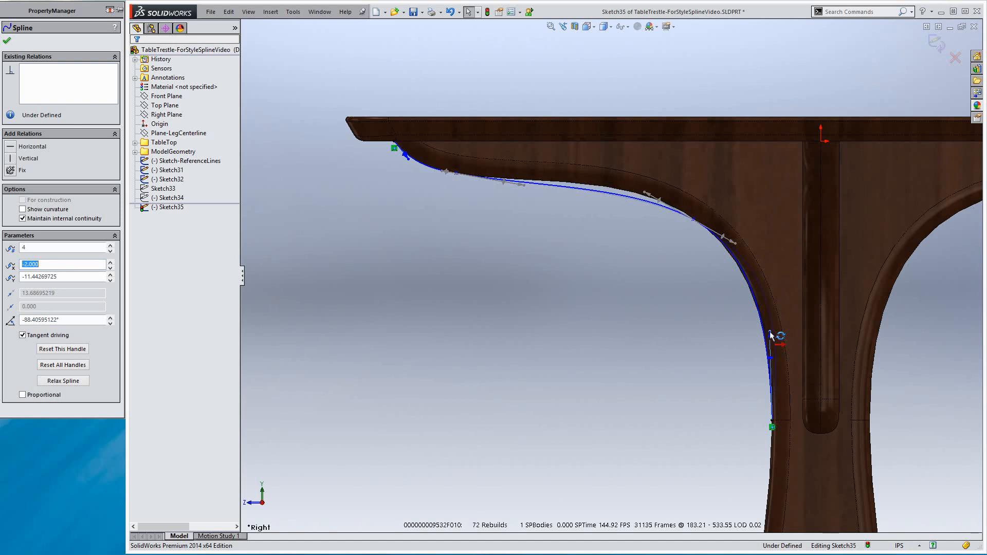
left_click(48, 158)
left_click(546, 313)
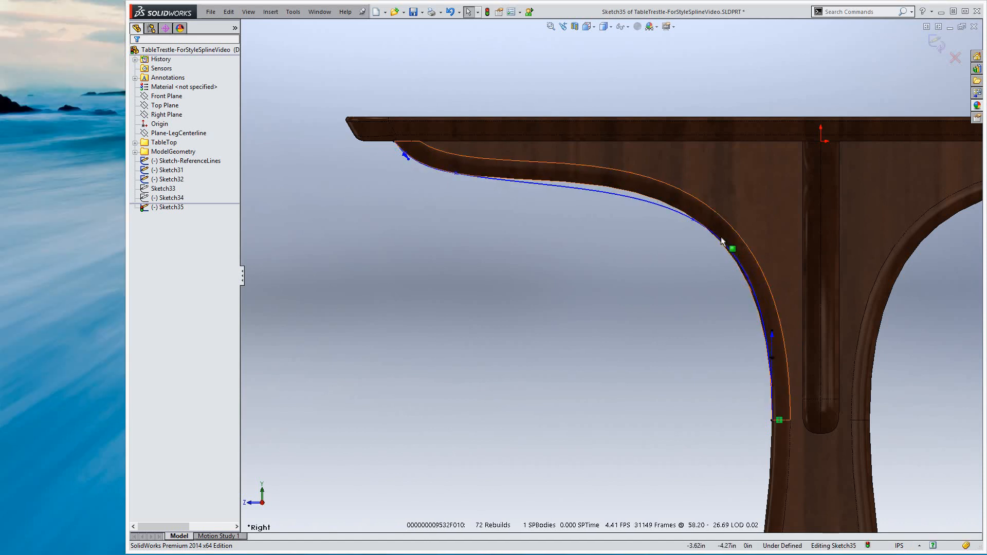
Adjust the handles of the spline's third and second points to bring the curve closer to the leg edge, turning the third to about -31.6°
left_click(730, 240)
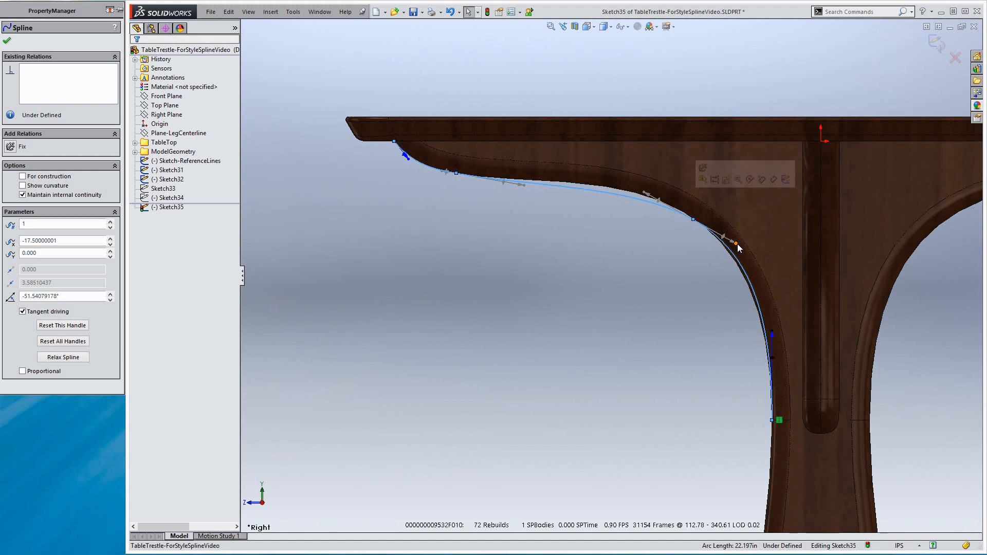
left_click_drag(730, 240, 730, 239)
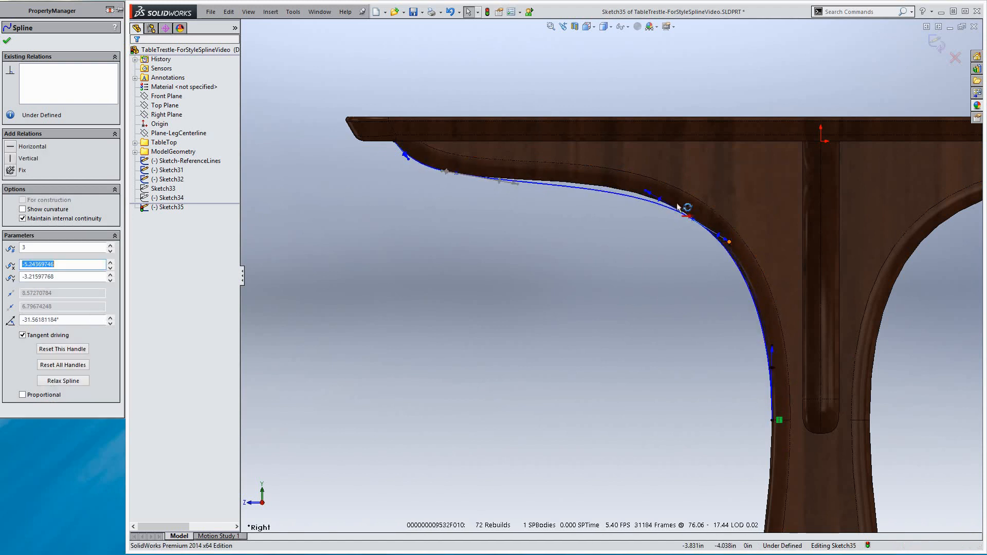
left_click_drag(645, 193, 643, 187)
left_click_drag(517, 183, 517, 184)
left_click(413, 186)
scroll(429, 160, "down", 1)
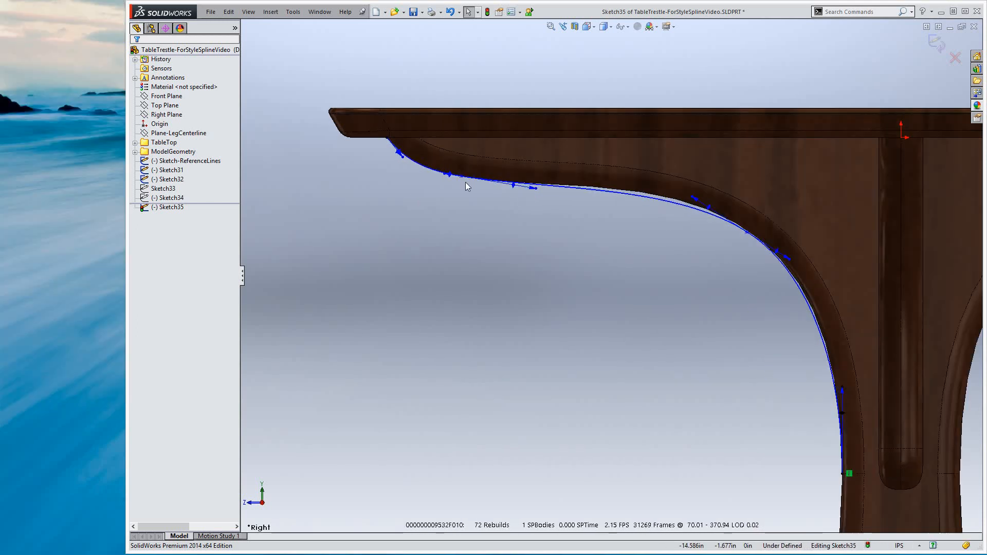
Undo an over-defining handle move and readjust the spline's second-point handle to about -9.1° along the leg edge
mouse_move(447, 176)
left_mouse_down()
mouse_move(462, 183)
mouse_move(448, 172)
left_mouse_up()
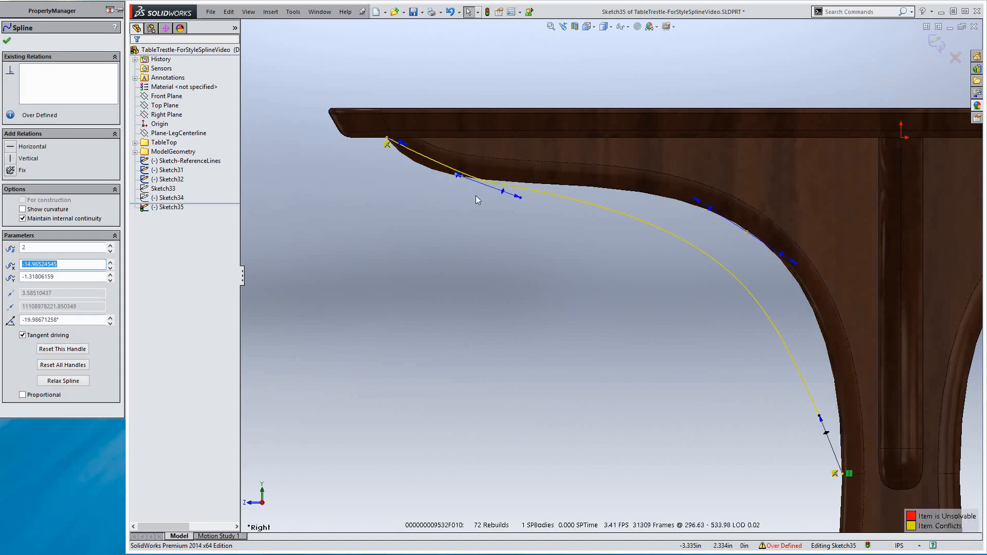
key("ctrl+z")
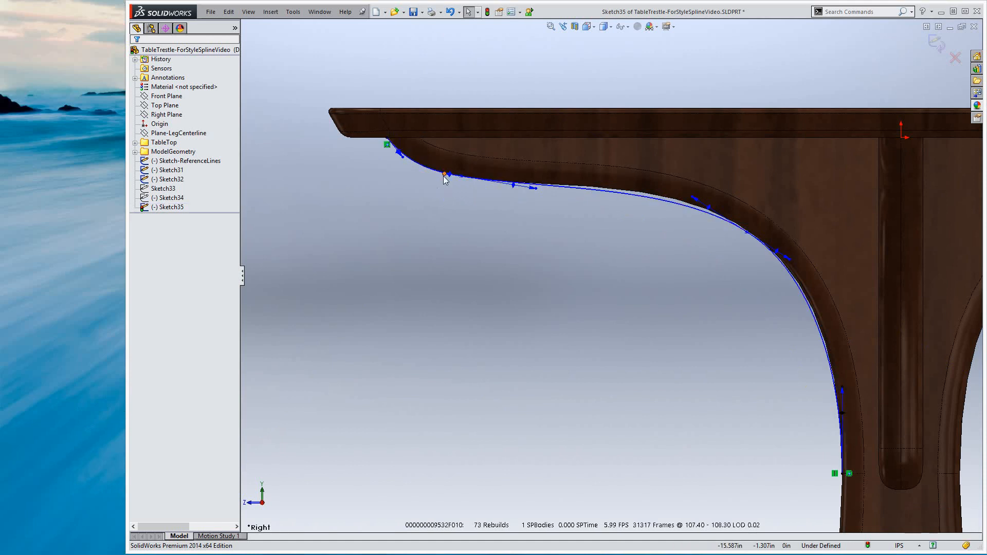
left_click_drag(436, 179, 441, 177)
left_click(466, 212)
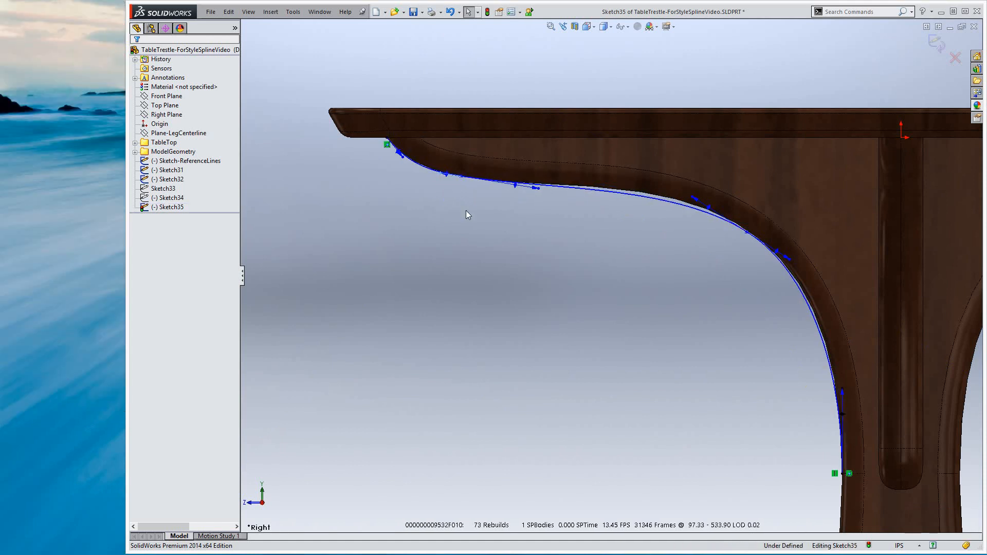
left_click(538, 188)
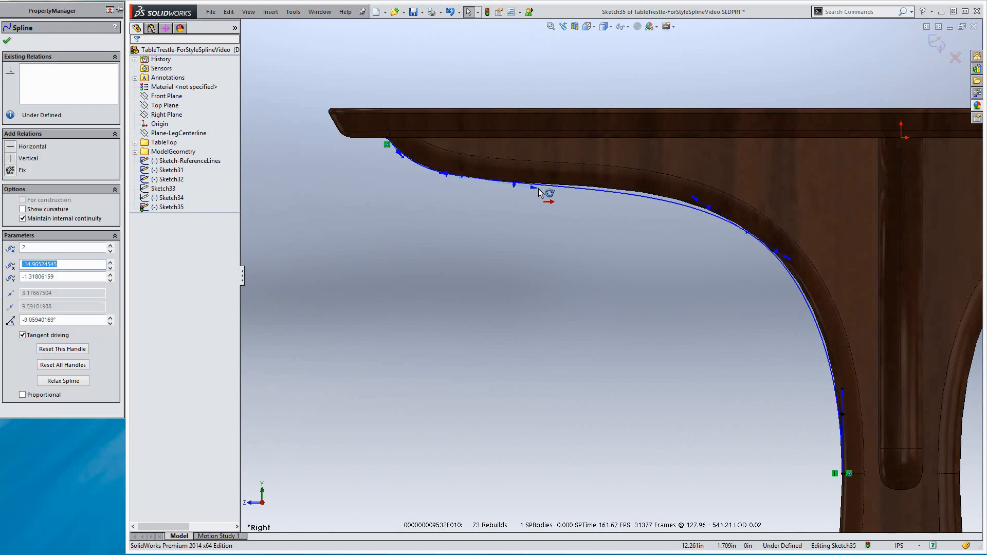
left_click(504, 229)
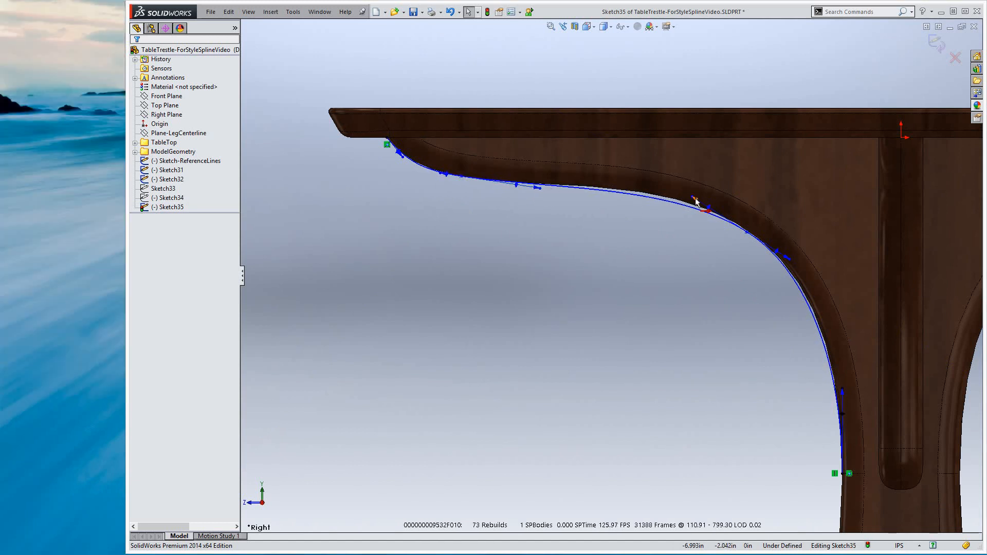
Stretch and rotate the third spline point's handles to about -34.5° so the curve follows the leg edge
left_click_drag(692, 196, 684, 189)
left_click(773, 281)
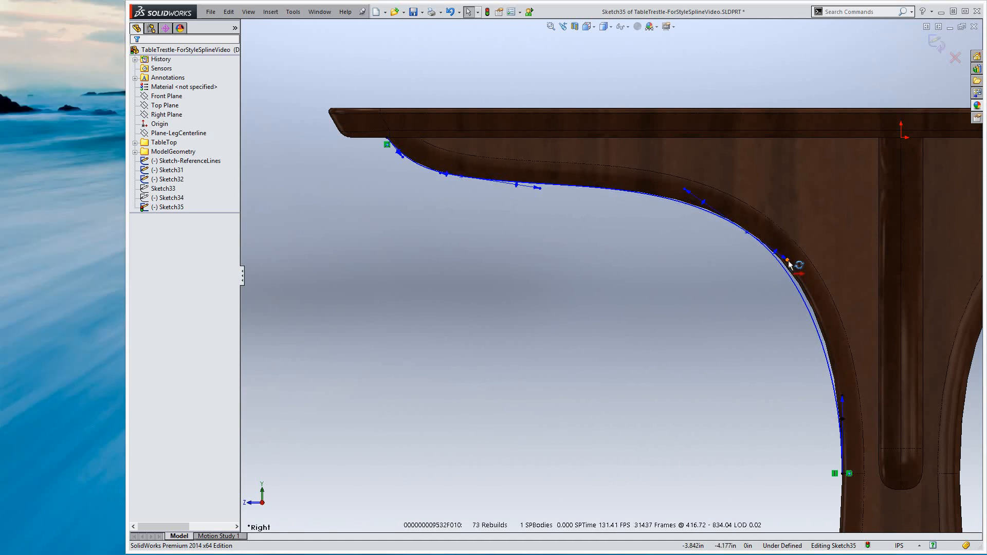
left_click_drag(801, 267, 802, 268)
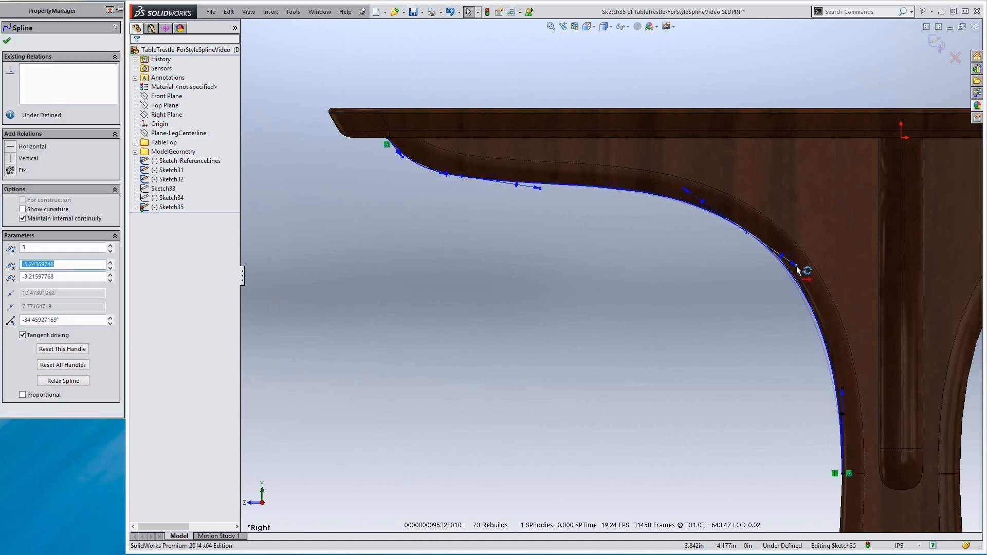
left_click(711, 257)
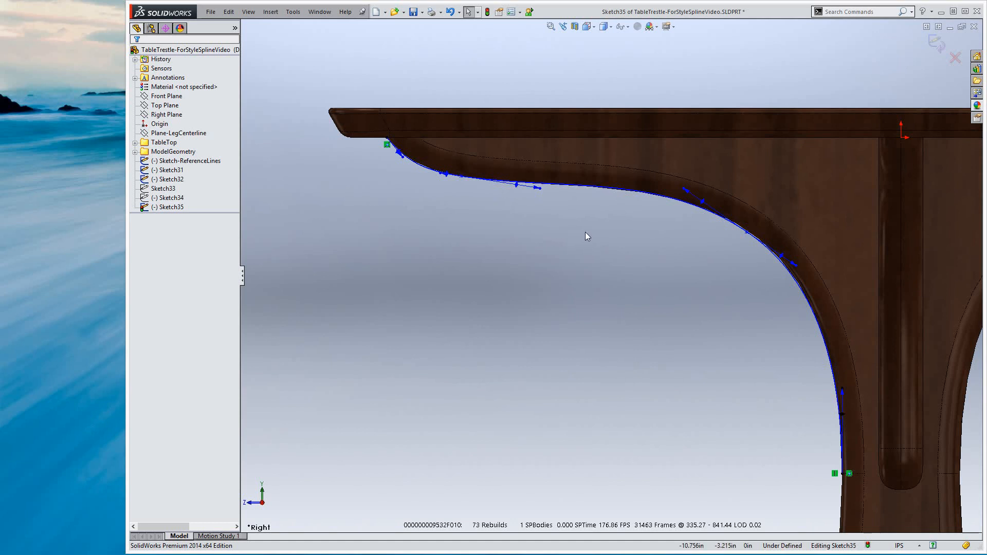
Show the four-point spline's curvature comb and examine how its curvature flows along the leg edge
scroll(644, 316, "up", 1)
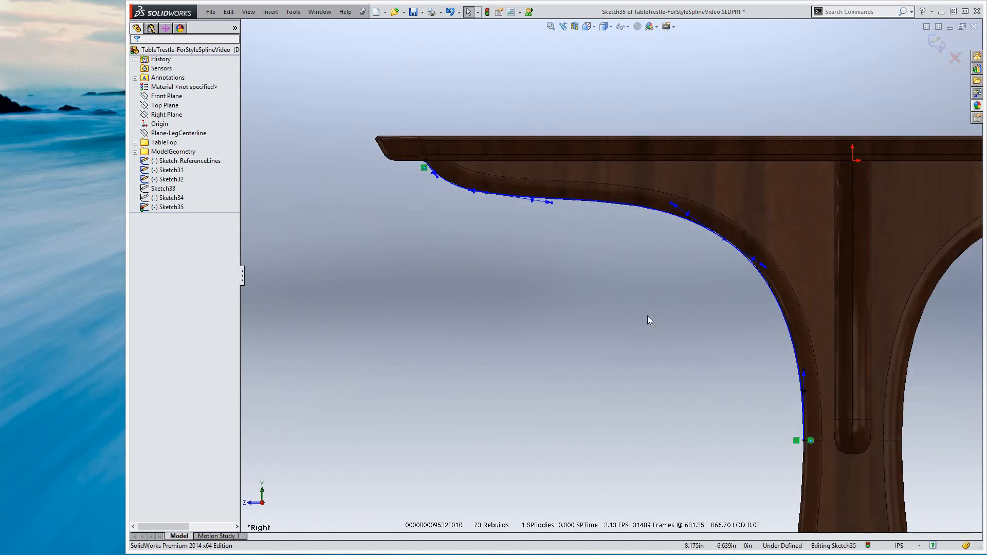
scroll(646, 315, "up", 1)
scroll(632, 310, "down", 1)
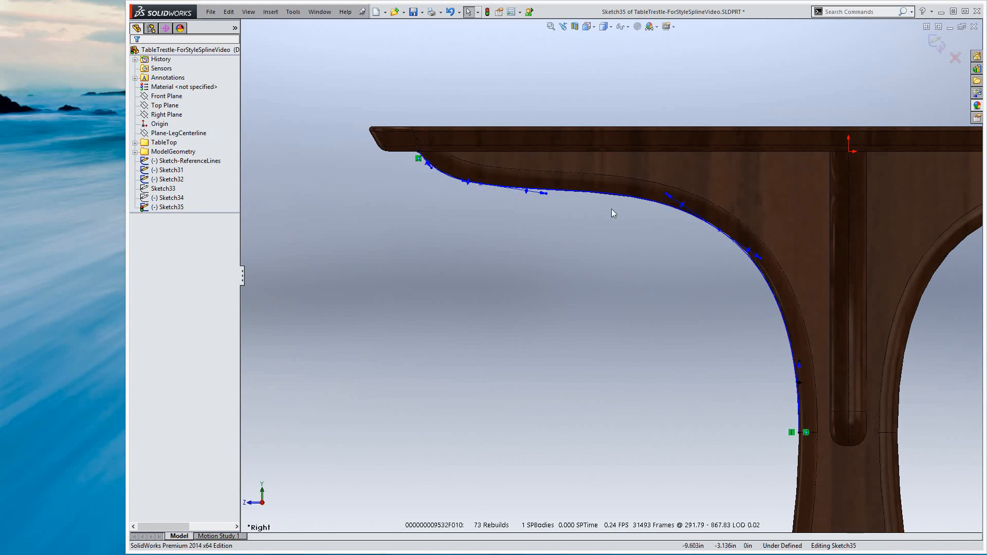
right_click(596, 194)
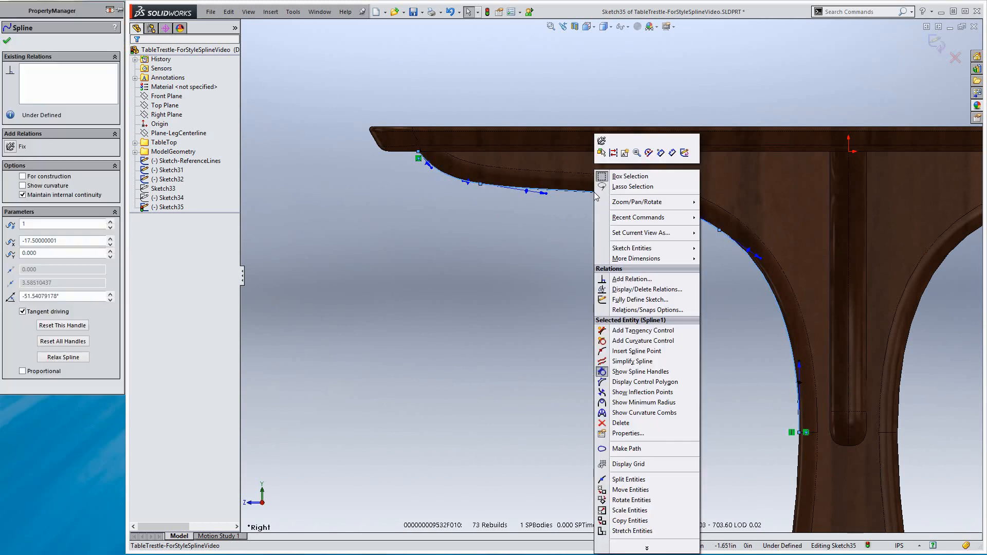
left_click(643, 413)
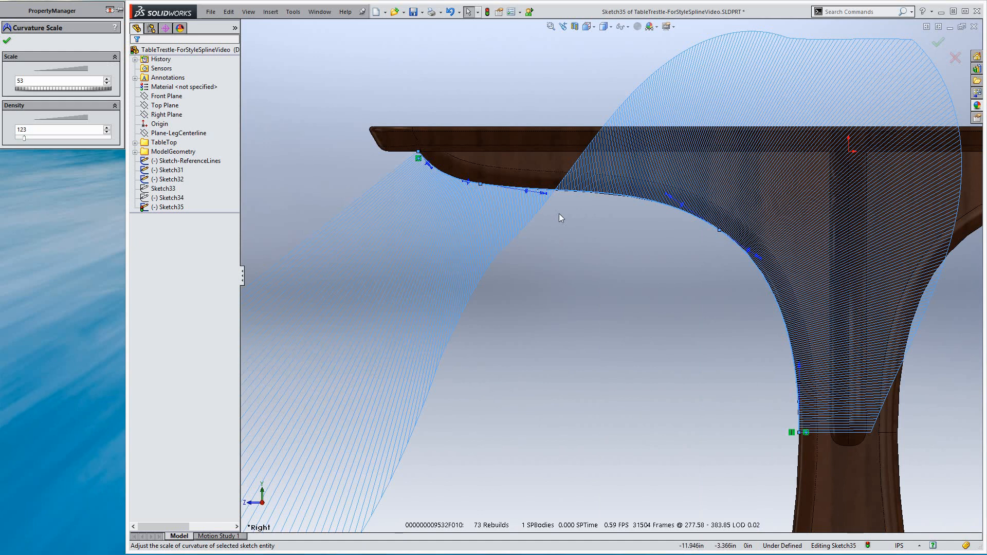
left_click(625, 300)
scroll(575, 349, "up", 2)
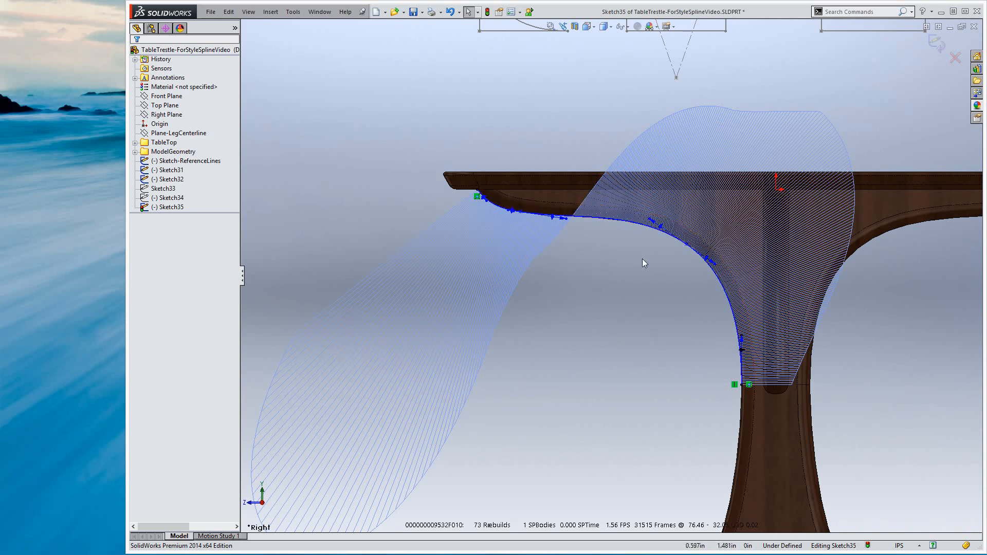
scroll(649, 248, "down", 2)
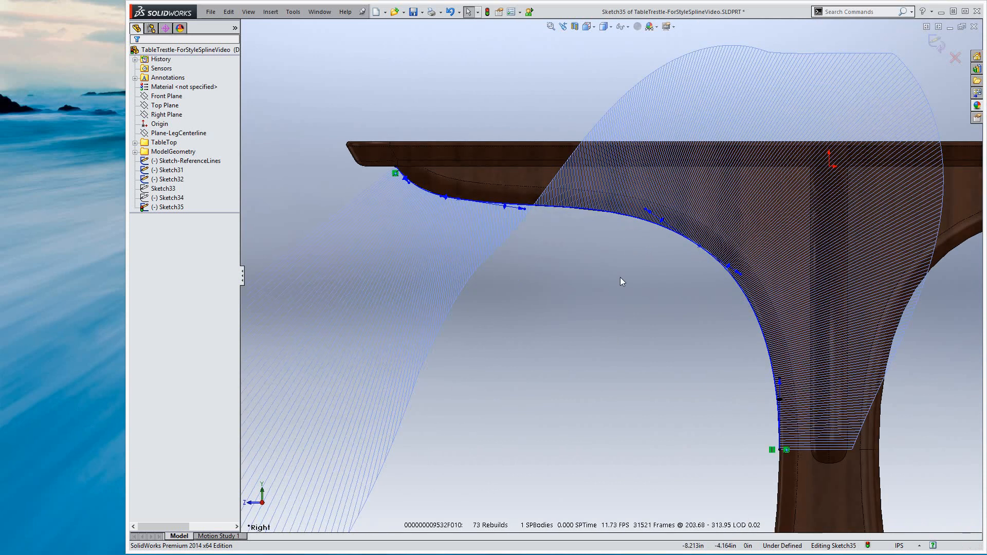
Exit the four-point spline sketch and hide Sketch35
left_click(939, 43)
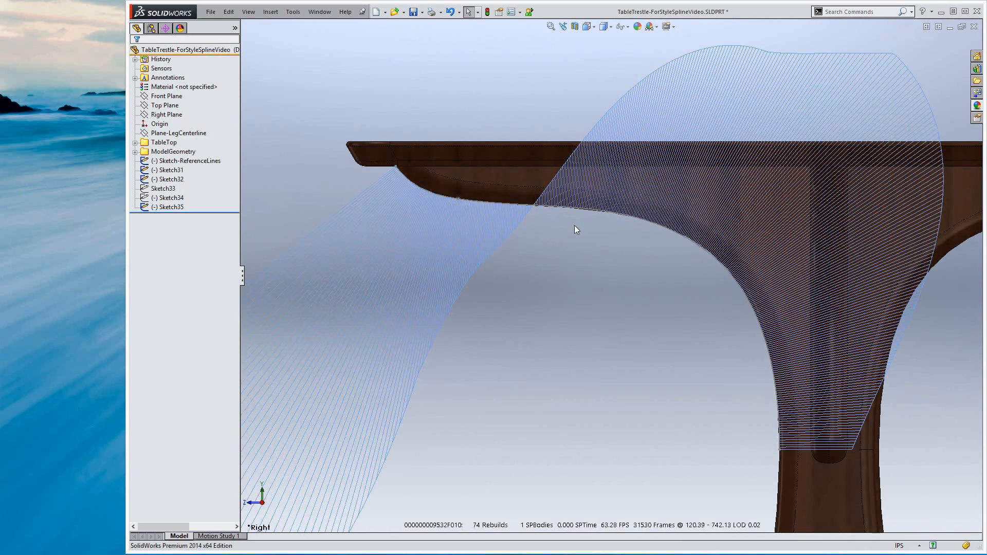
right_click(154, 207)
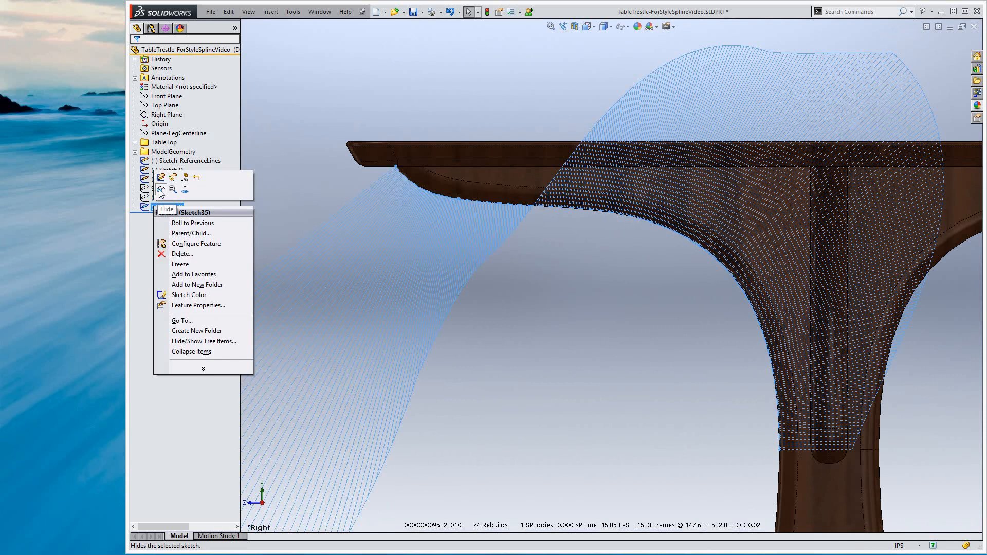
left_click(161, 191)
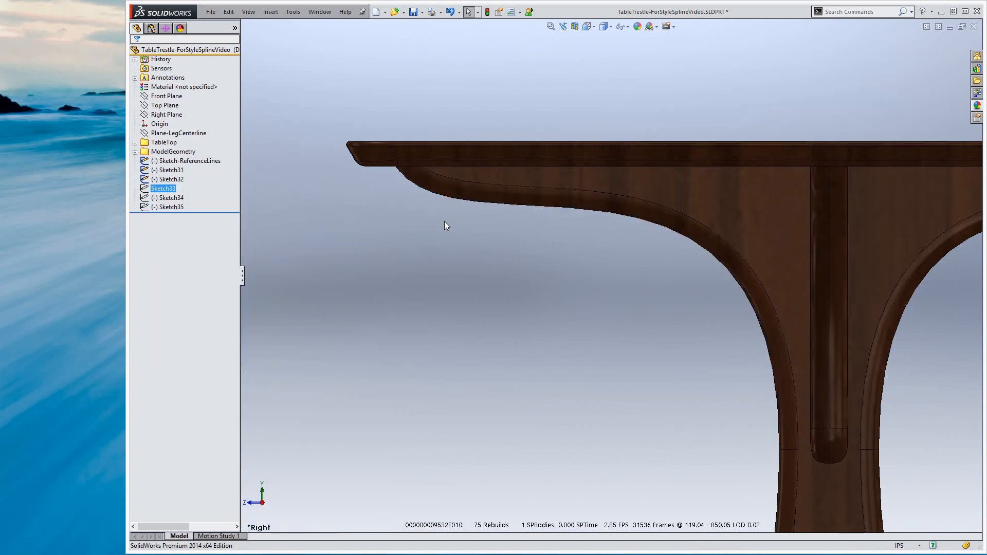
Show the style spline in Sketch33 and view it against the whole table trestle
right_click(162, 188)
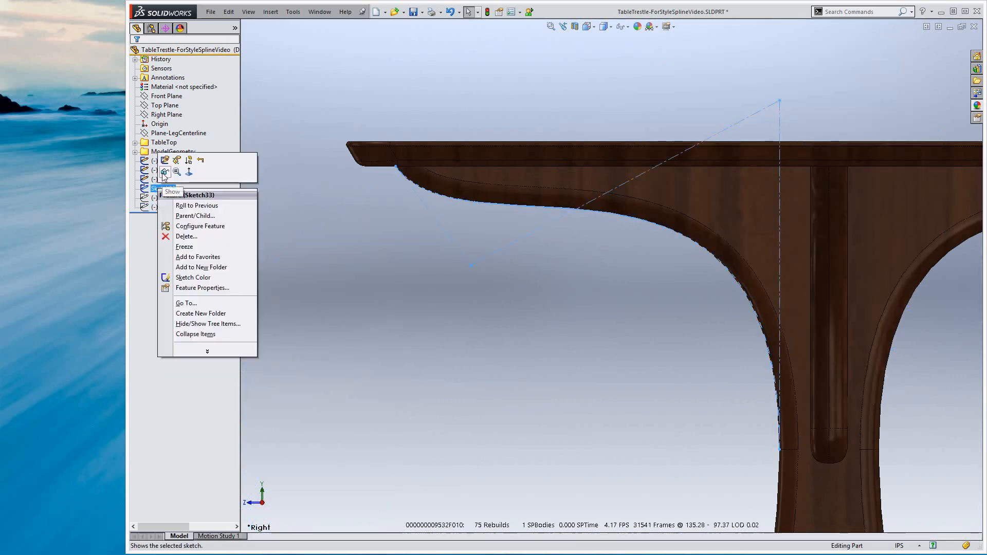
left_click(160, 171)
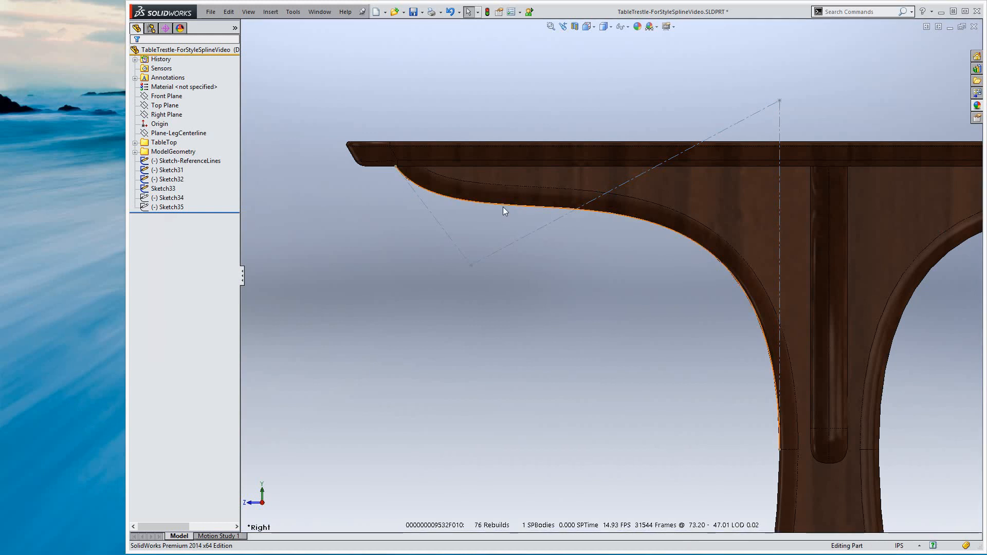
scroll(661, 406, "up", 3)
scroll(657, 406, "down", 3)
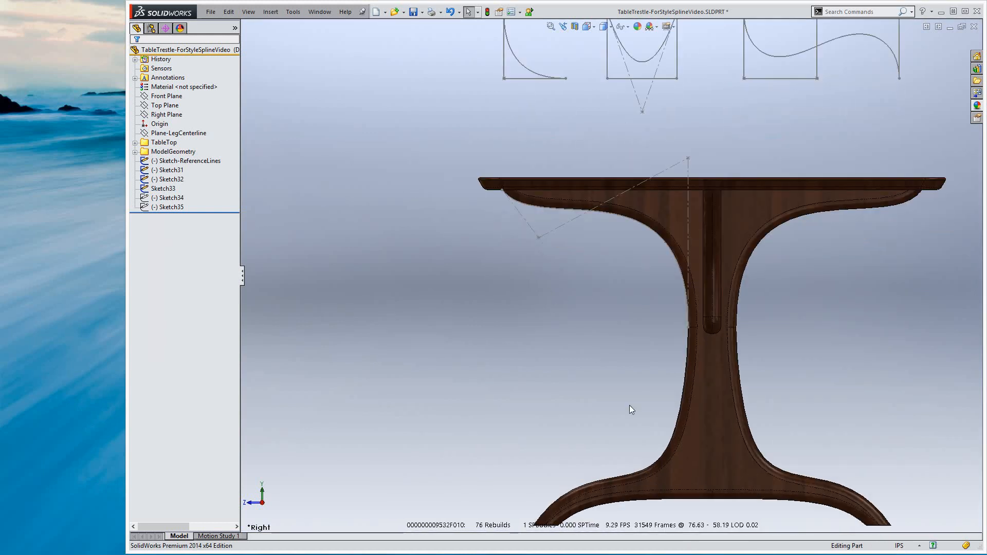
scroll(627, 398, "down", 1)
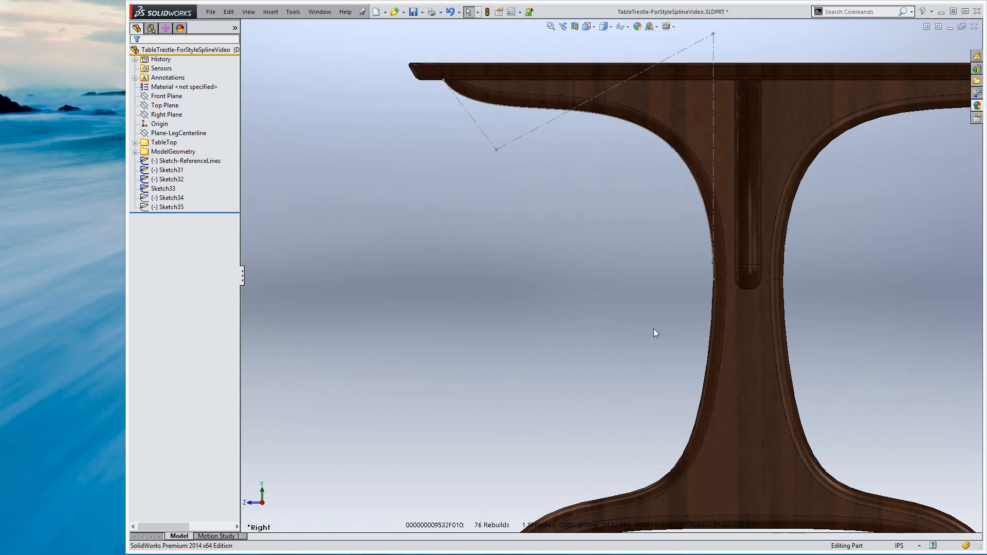
scroll(592, 290, "up", 5)
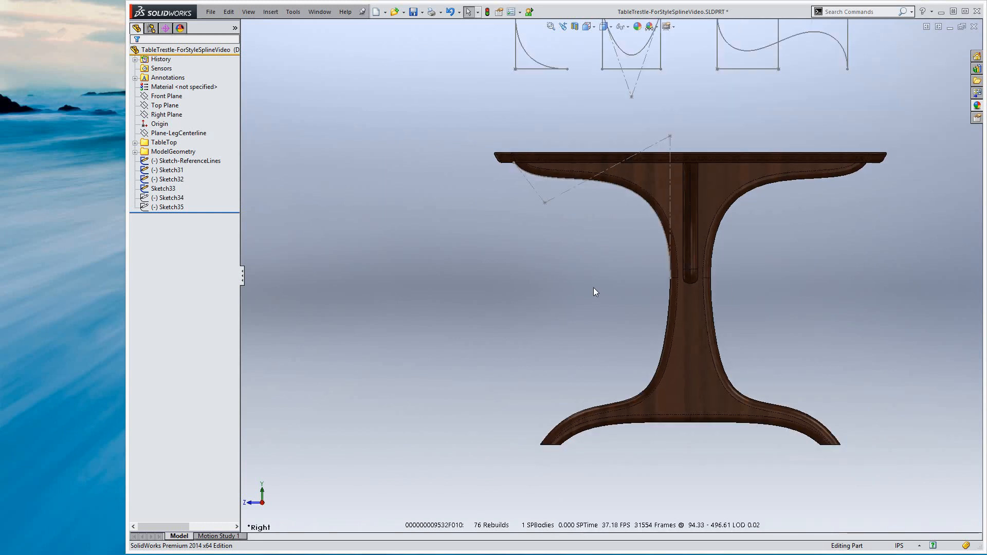
Open Sketch33 for editing and delete the style spline's two vertical dimensions and its angle dimension
scroll(658, 324, "down", 3)
scroll(590, 227, "up", 2)
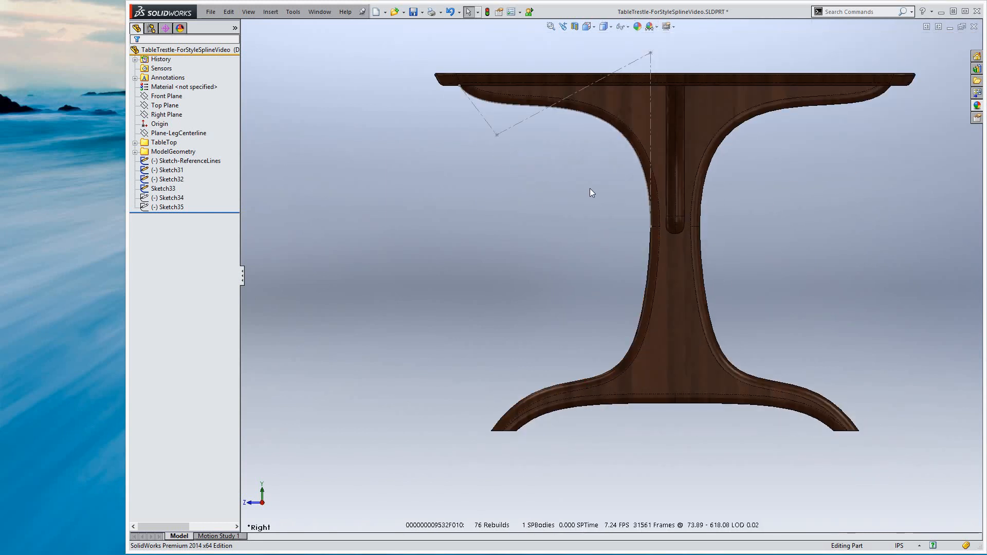
right_click(577, 110)
left_click(586, 83)
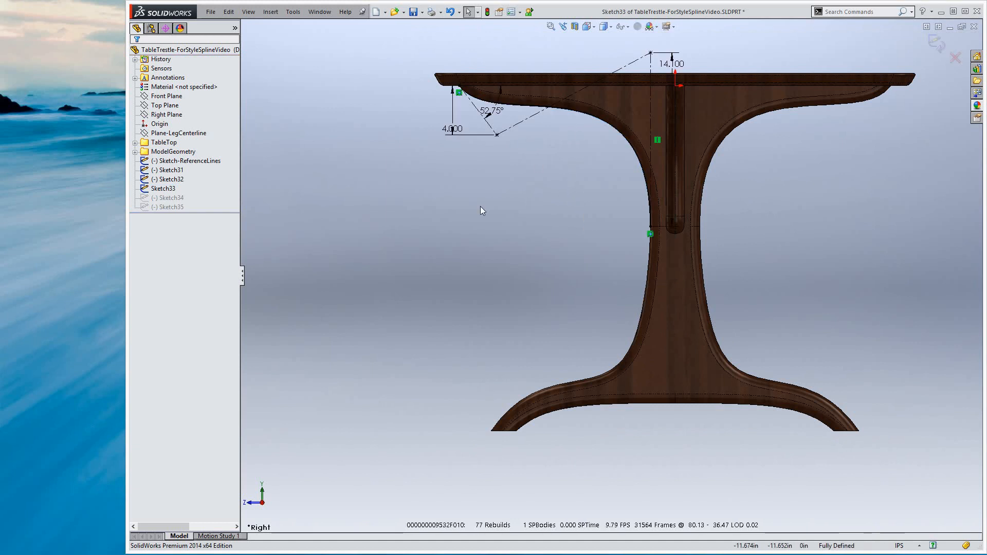
left_click(451, 129)
key("Delete")
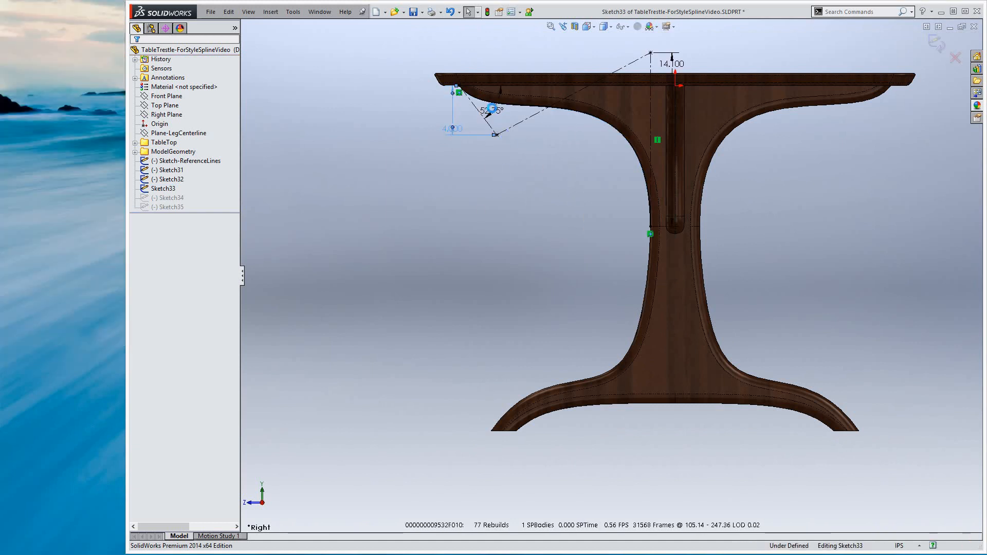
key("Delete")
left_click(673, 63)
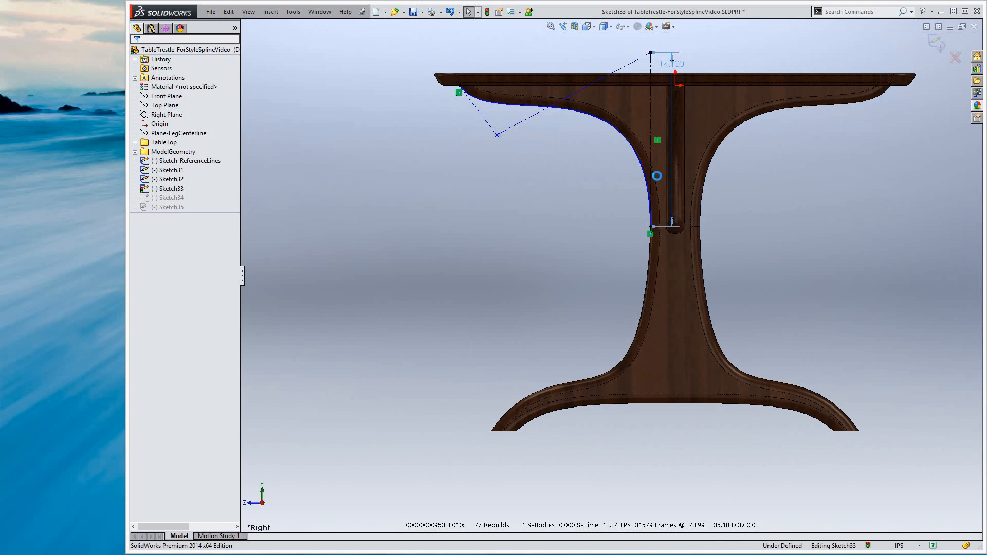
key("Delete")
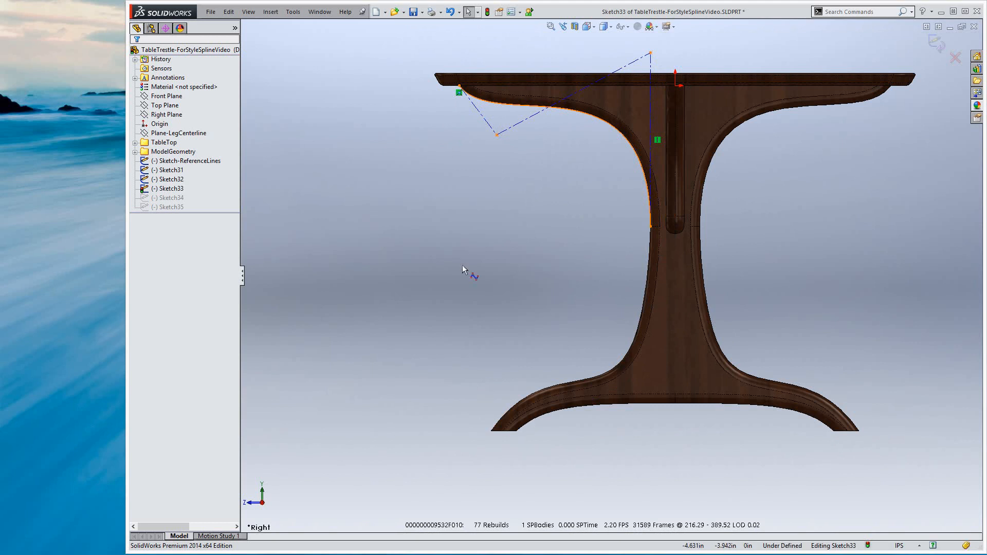
Draw a second style spline from the existing spline's lower endpoint, through two control vertices, to the outer corner of the trestle's foot
key("s")
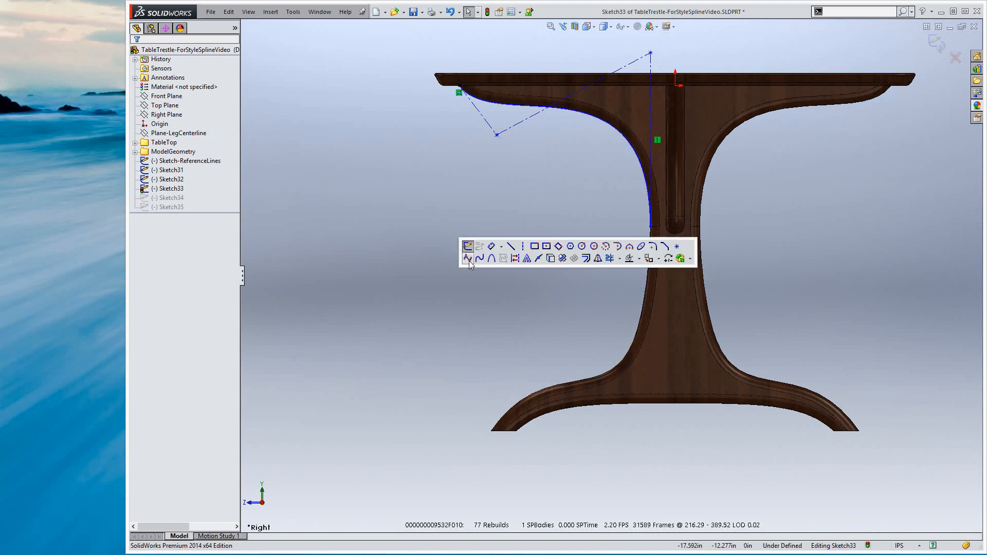
left_click(468, 259)
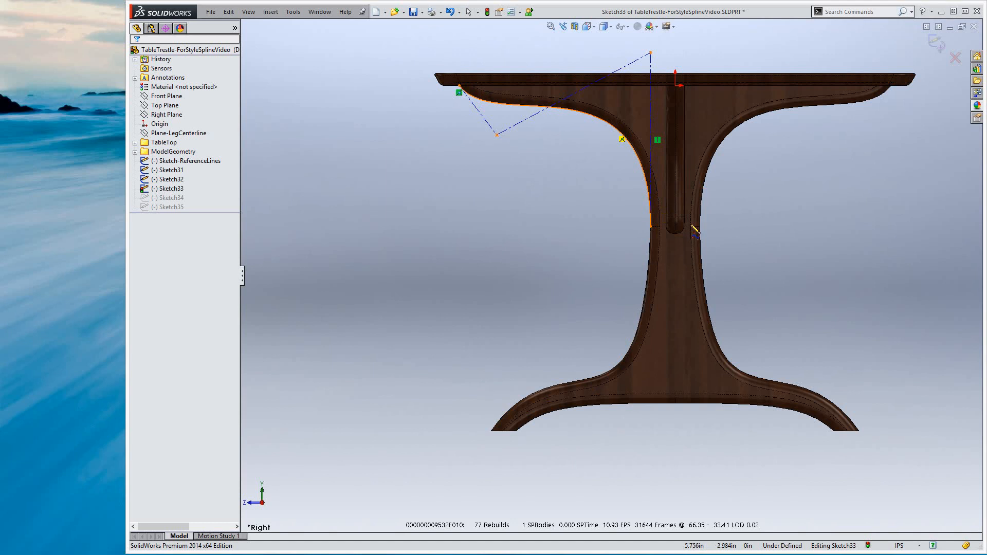
left_click(650, 226)
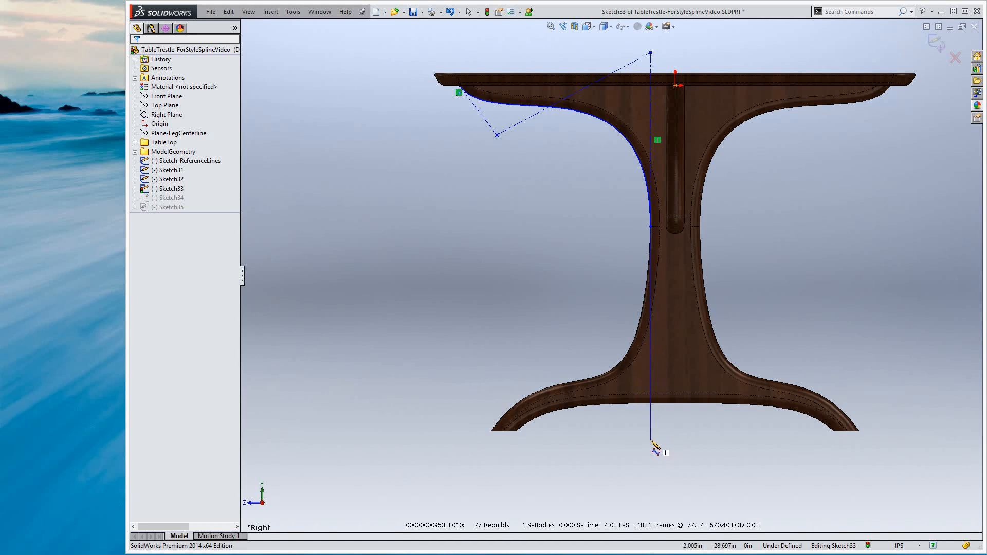
left_click(650, 440)
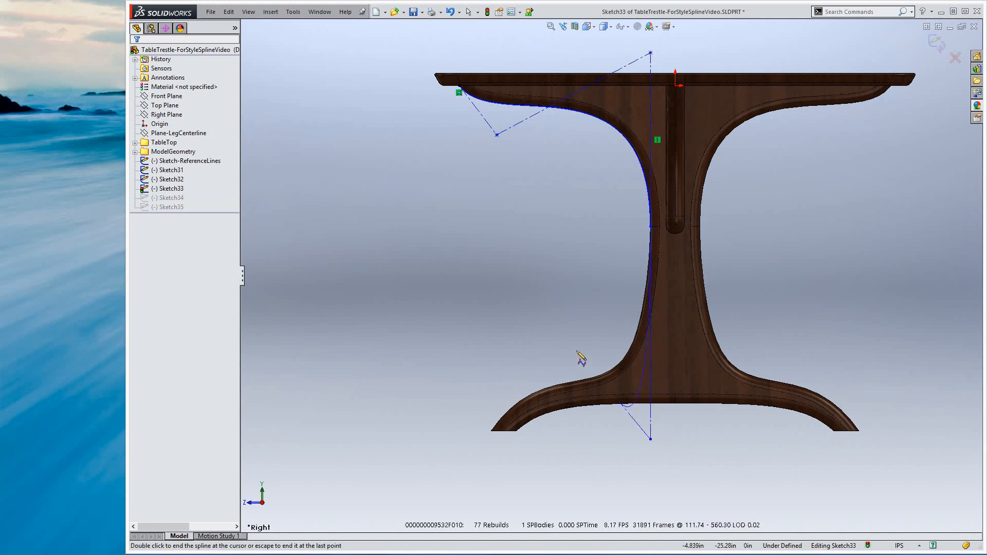
left_click(516, 346)
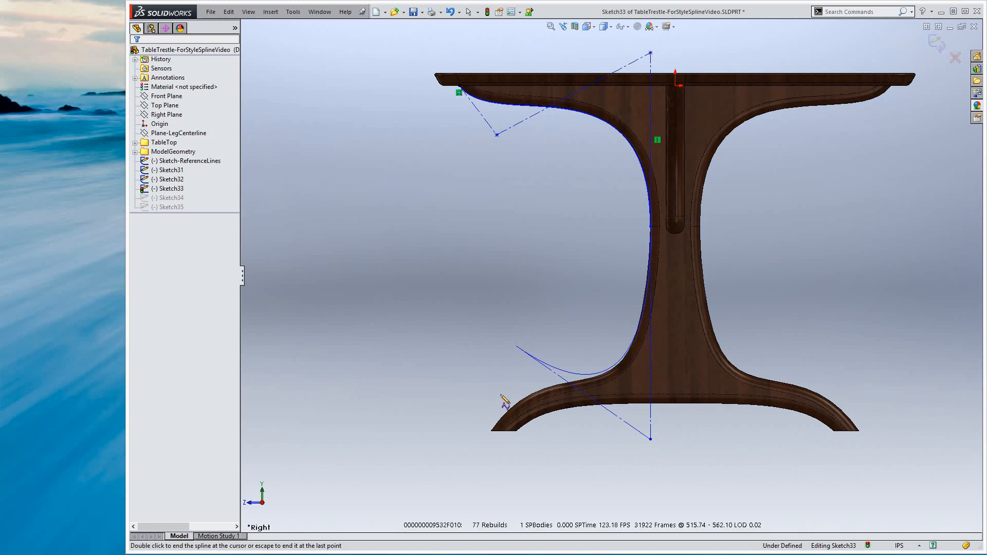
double_click(491, 432)
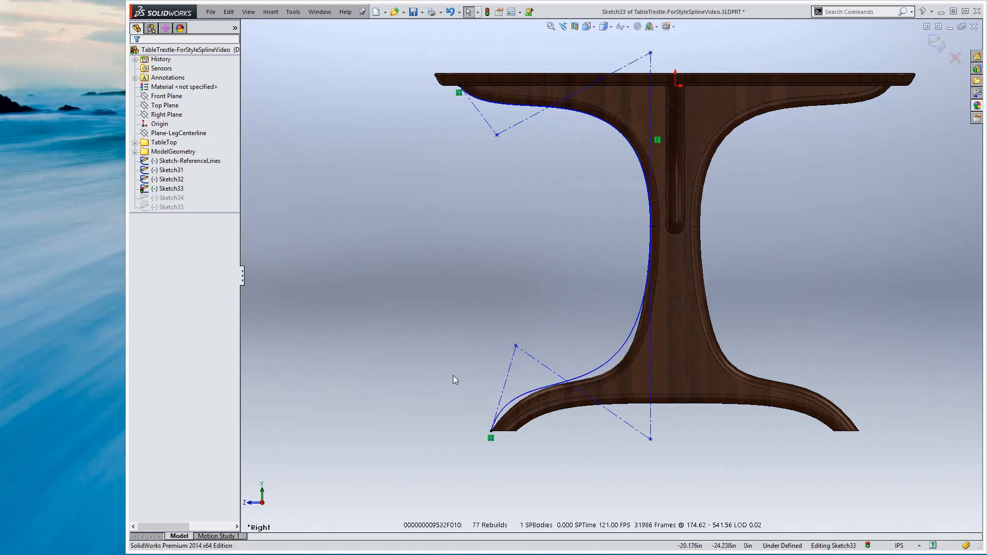
Reposition the lower style spline's two middle control vertices to fit the leg edge, placing the one above the foot at about (-9.84, -20.32)
left_click_drag(525, 351, 549, 341)
left_click(683, 468)
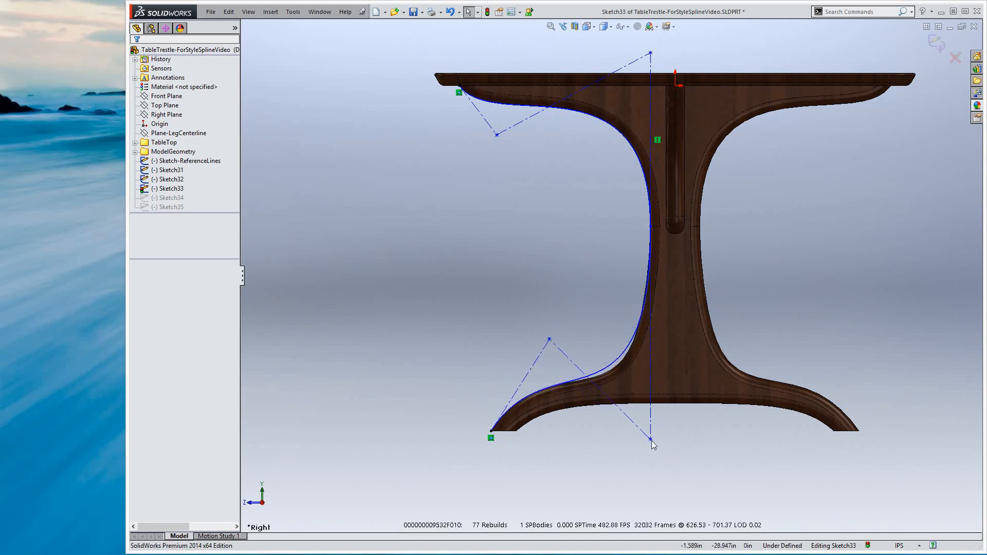
mouse_move(651, 438)
left_mouse_down()
mouse_move(662, 462)
mouse_move(654, 447)
left_mouse_up()
mouse_move(549, 339)
left_mouse_down()
mouse_move(535, 331)
mouse_move(542, 346)
mouse_move(553, 340)
left_mouse_up()
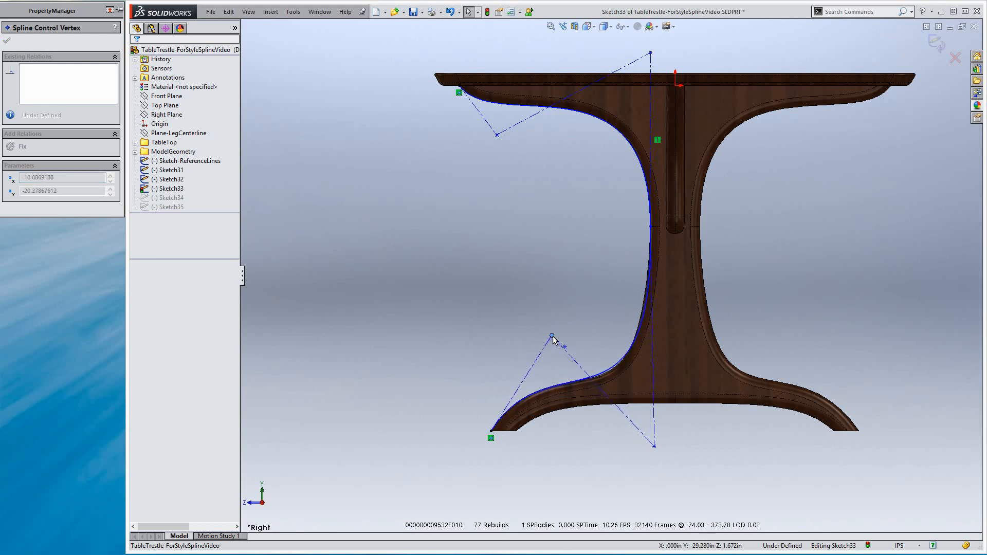
left_click_drag(553, 336, 553, 336)
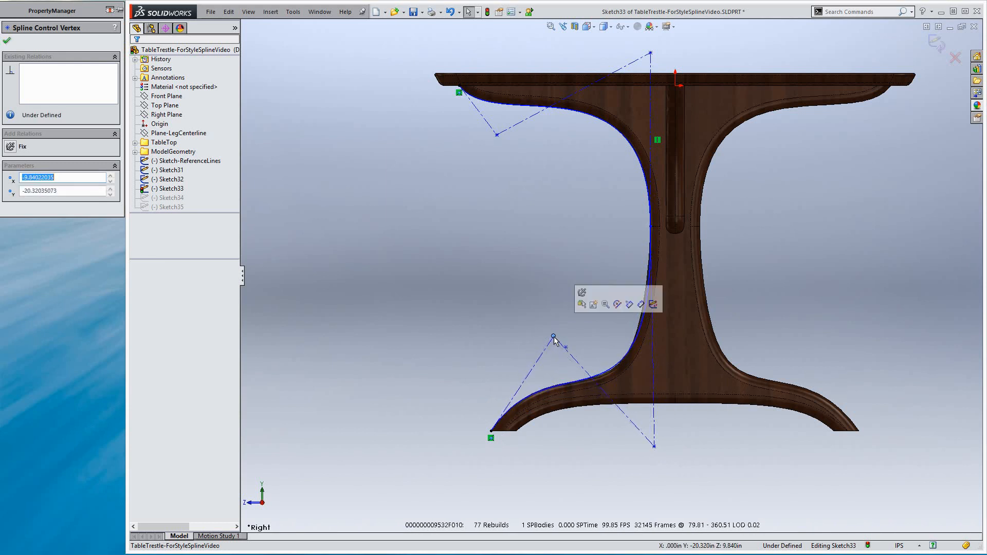
key("Escape")
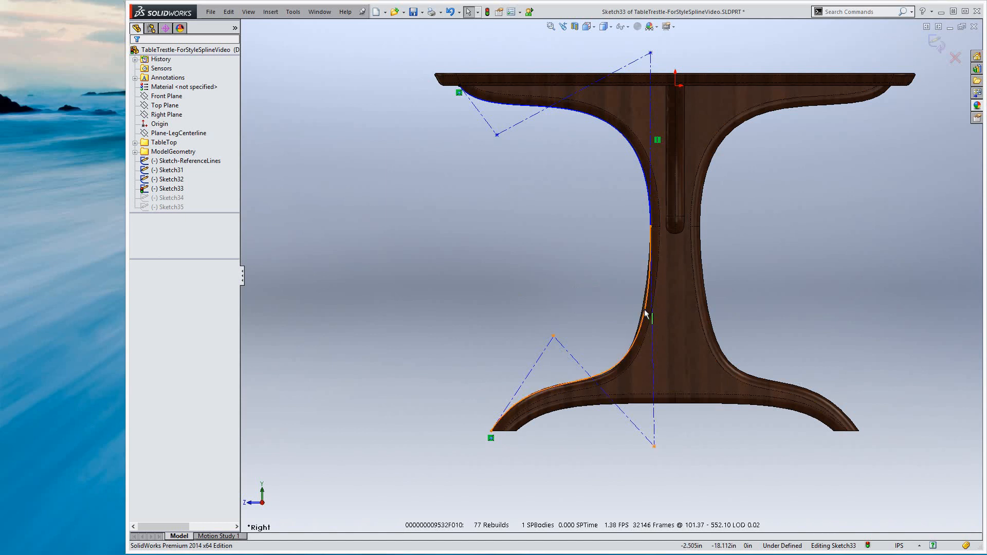
Make the lower style spline's first control polygon line vertical
left_click(654, 349)
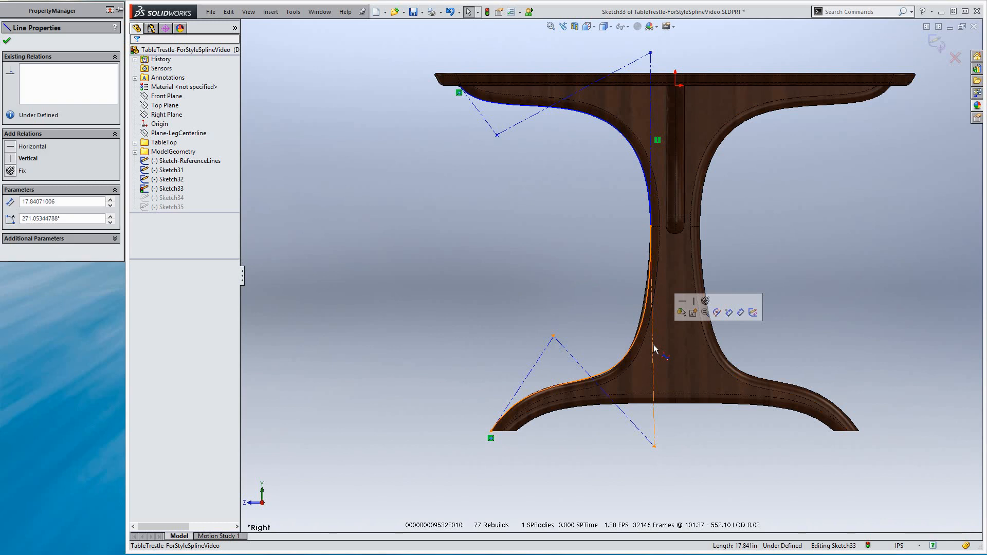
left_click(694, 301)
left_click(587, 295)
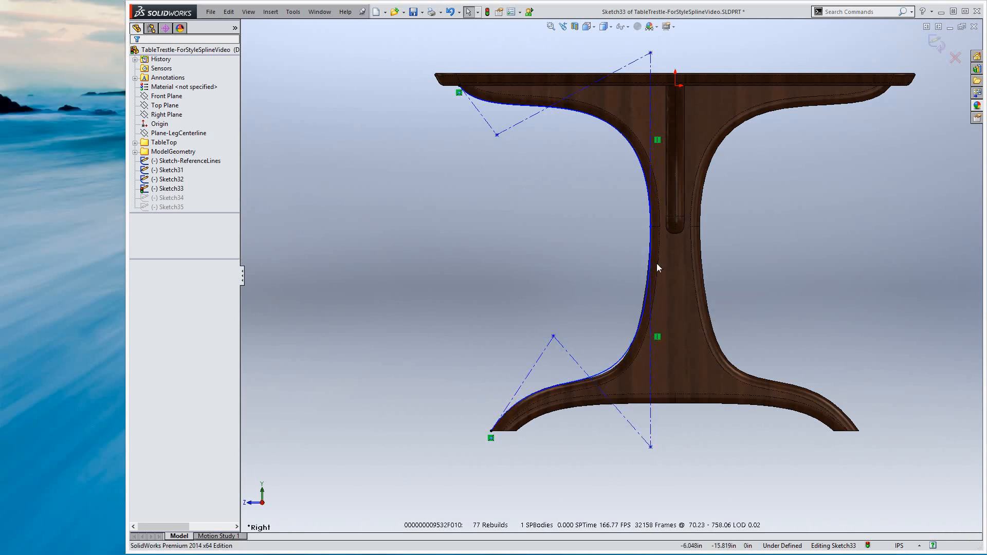
Fine-tune the lower spline's middle control vertices to about (-2.00, -29.55) and (-9.39, -20.04), and check the fit along the leg edge
scroll(660, 296, "down", 3)
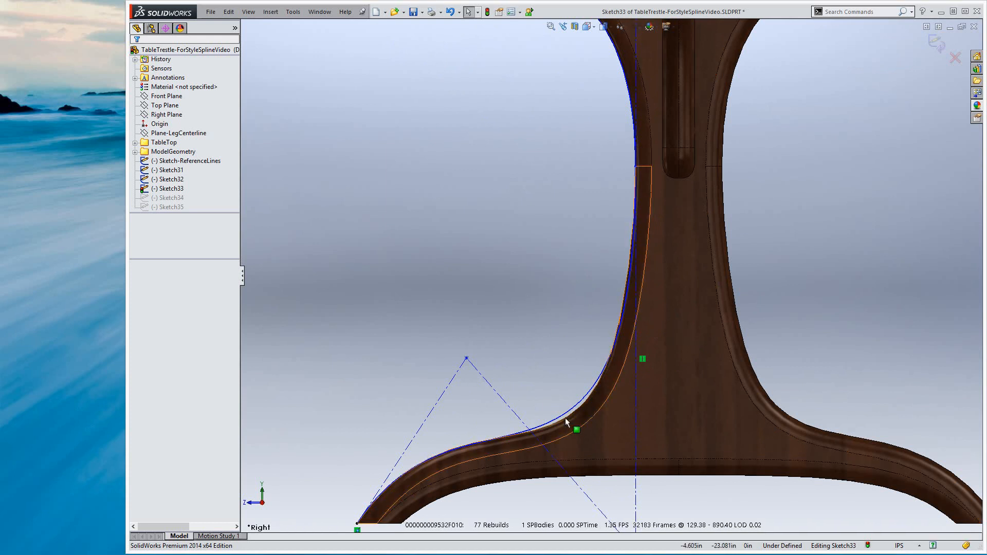
scroll(586, 443, "up", 3)
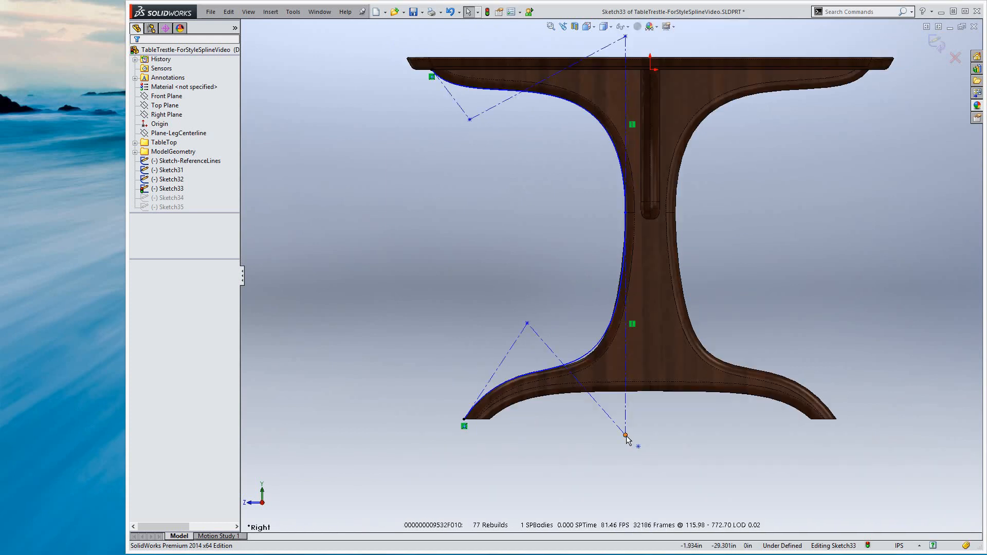
left_click_drag(626, 442, 624, 440)
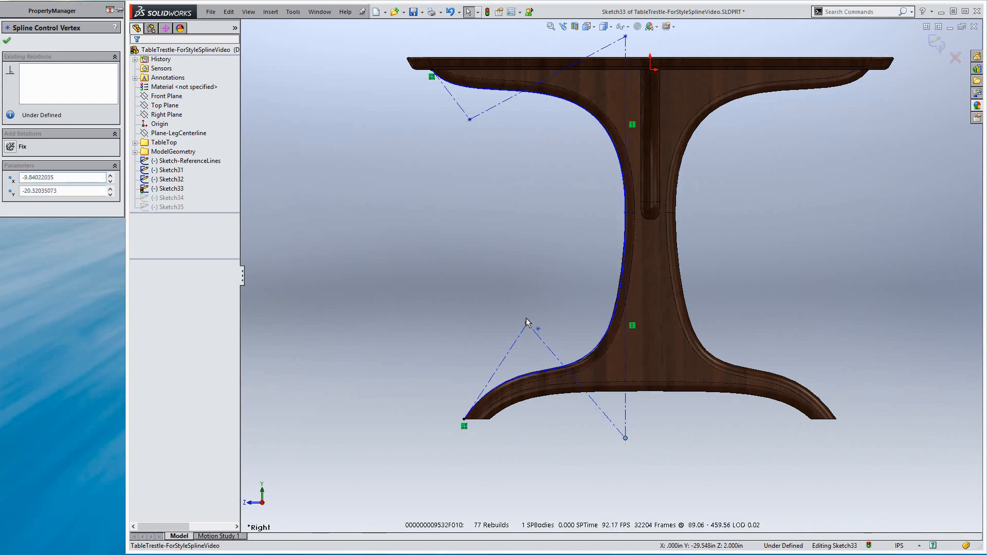
mouse_move(526, 323)
left_mouse_down()
mouse_move(531, 311)
mouse_move(533, 320)
left_mouse_up()
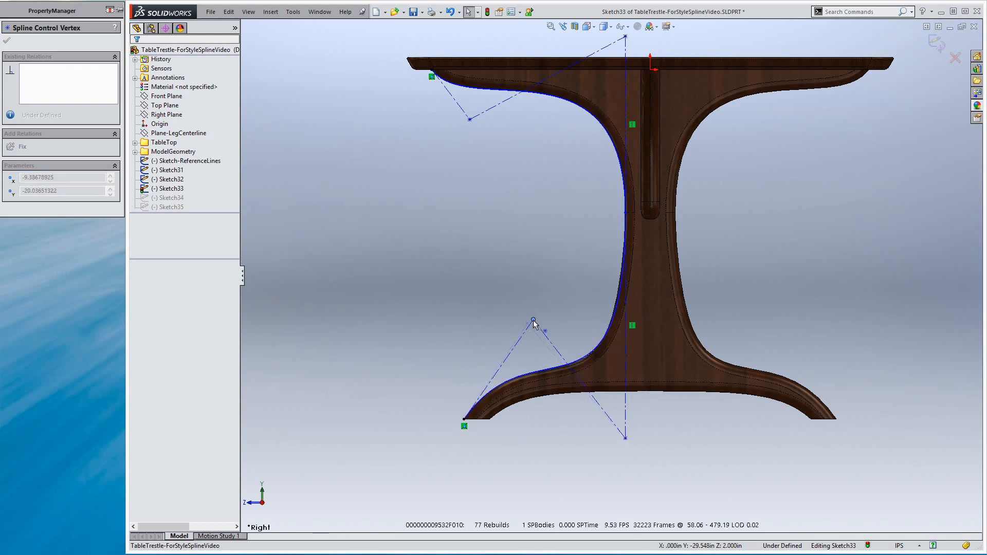
left_click(457, 281)
scroll(643, 246, "down", 1)
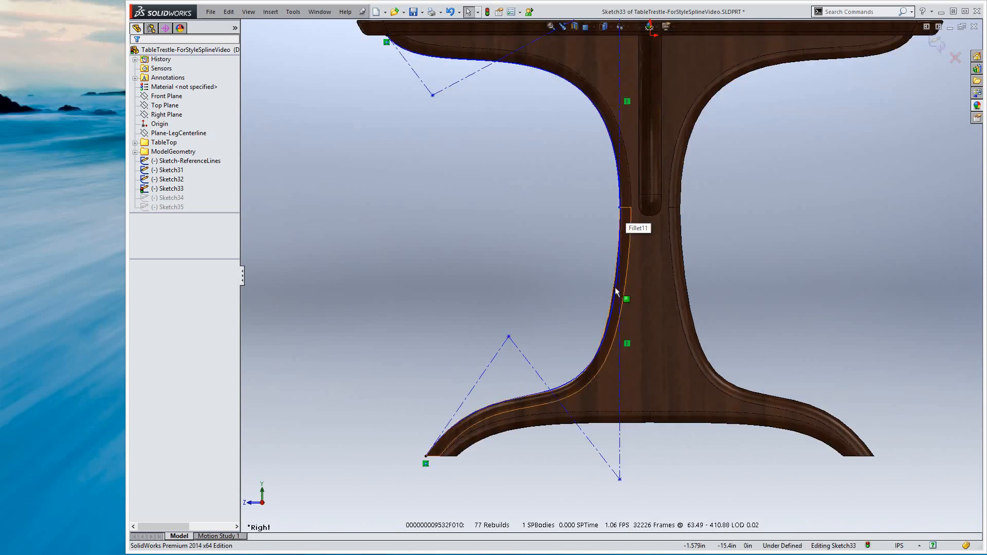
scroll(590, 330, "up", 3)
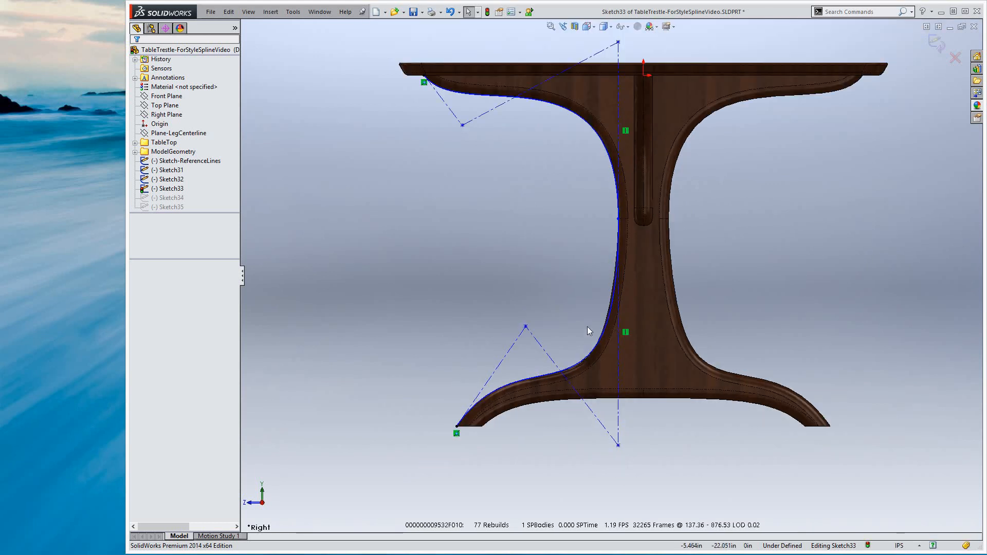
scroll(626, 279, "down", 3)
scroll(624, 276, "up", 2)
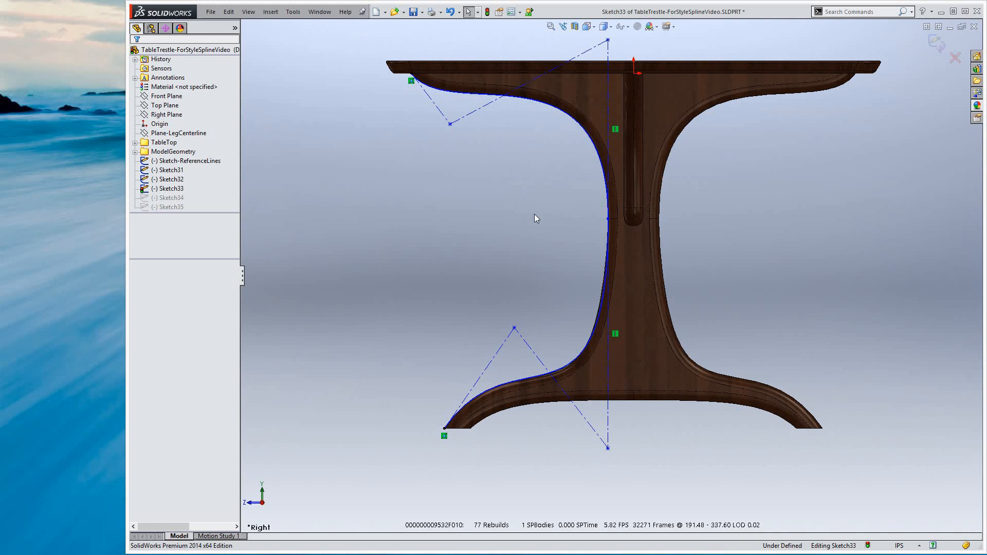
Show the upper style spline's curvature comb, view it, and turn it off again
left_click(571, 123)
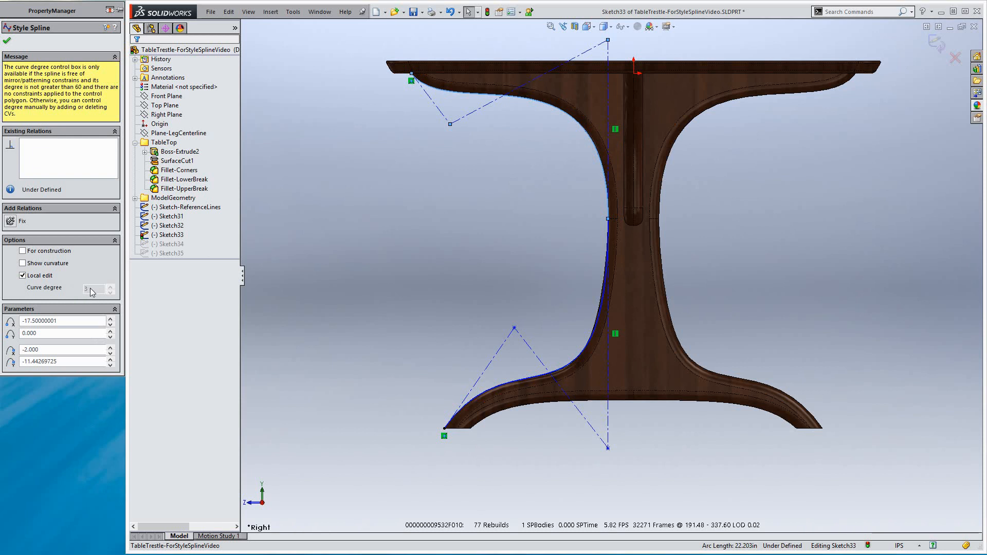
left_click(37, 264)
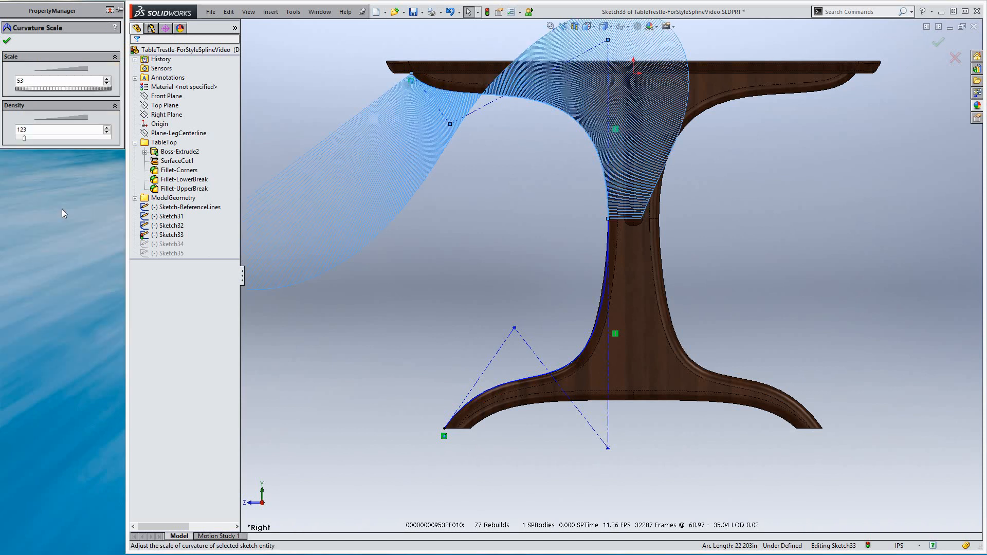
left_click(7, 40)
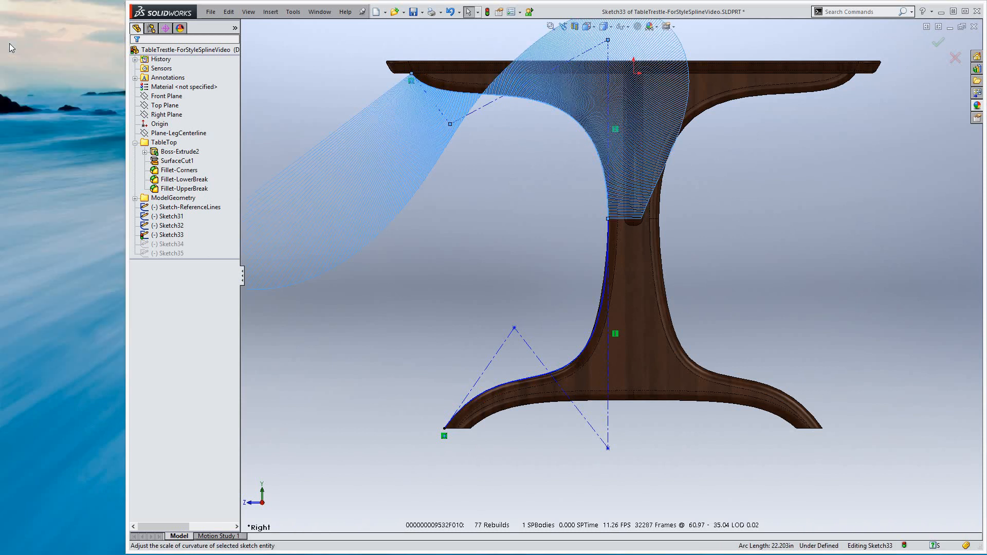
left_click(535, 106)
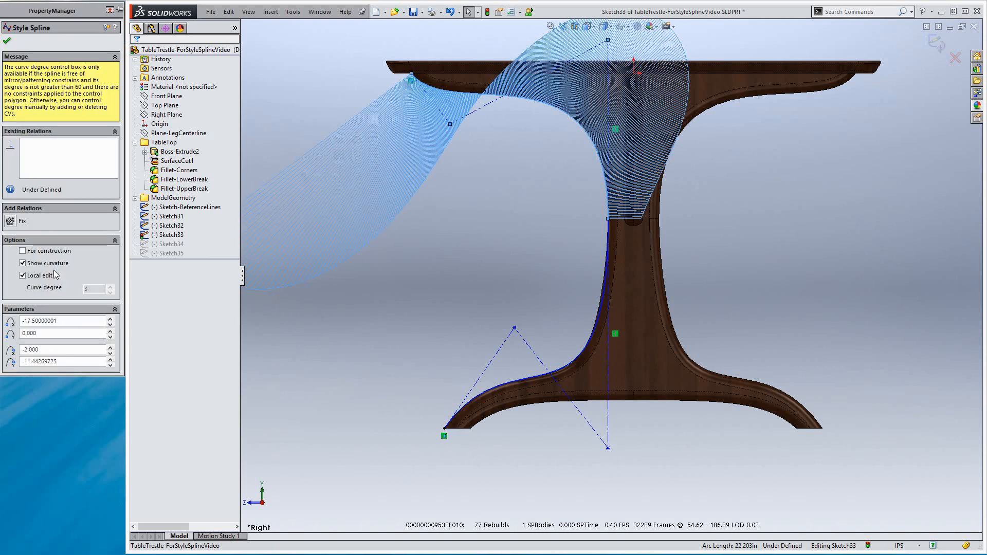
left_click(23, 263)
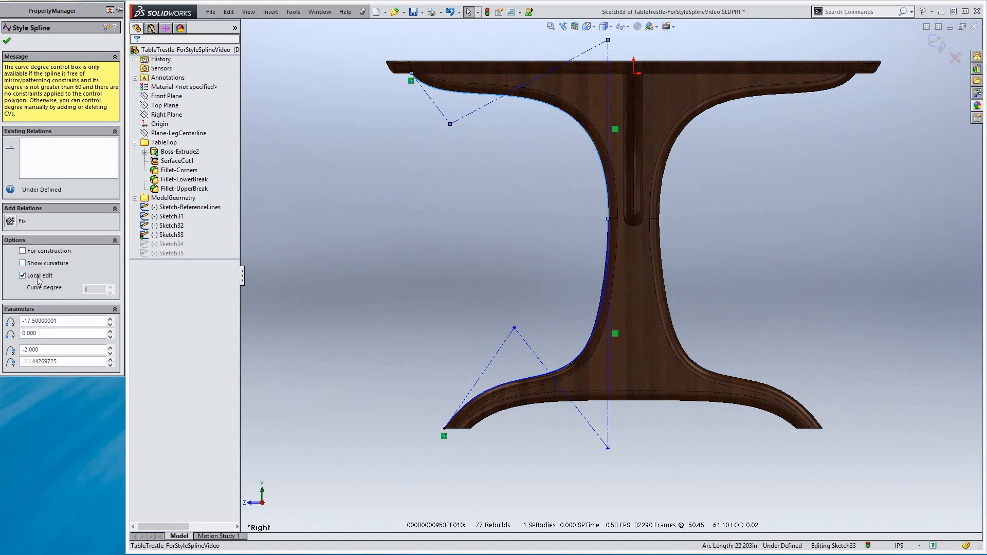
left_click(415, 237)
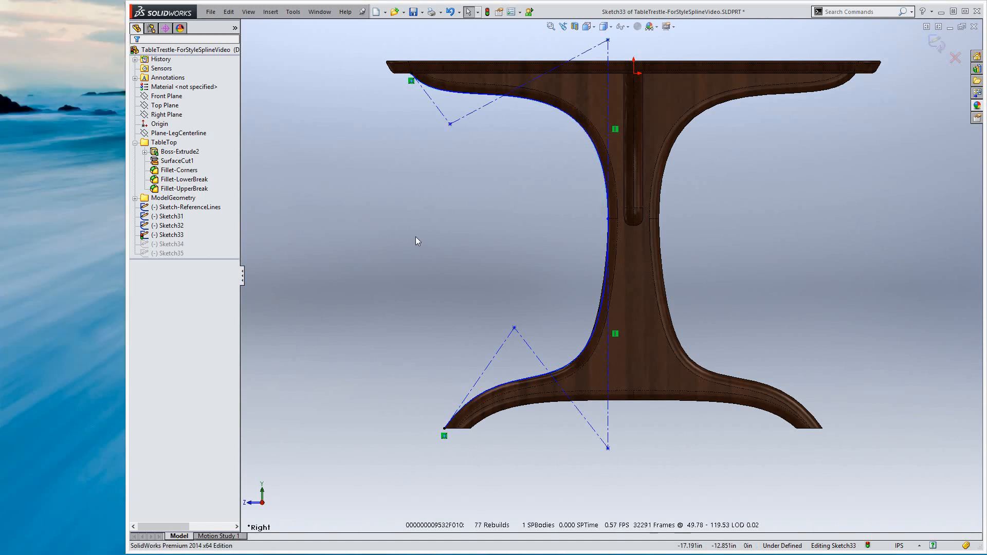
Nudge the lower spline's bottom control vertex and the upper spline's top control vertex slightly along their vertical polygon lines
left_click(572, 363)
mouse_move(608, 450)
left_mouse_down()
mouse_move(599, 481)
mouse_move(615, 434)
mouse_move(573, 435)
mouse_move(618, 429)
mouse_move(608, 447)
left_mouse_up()
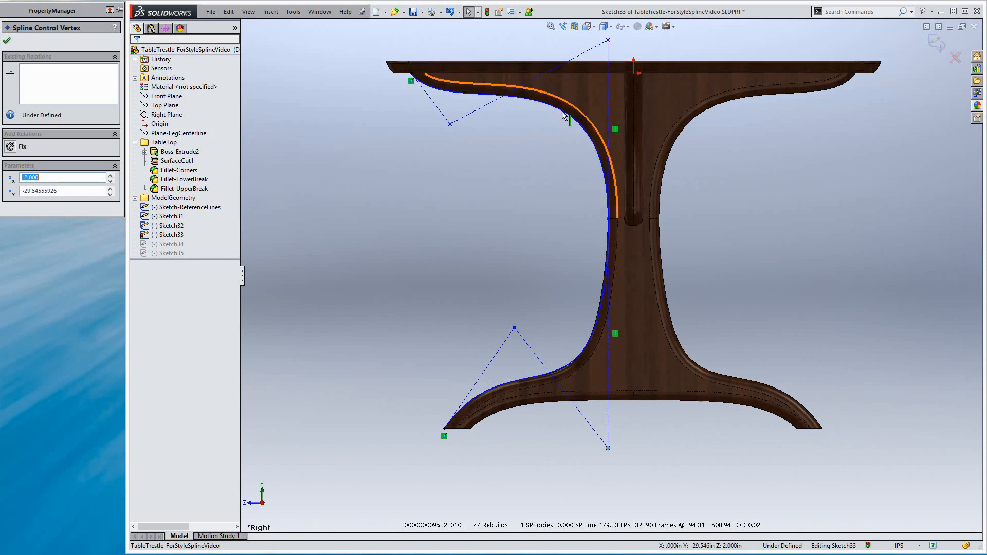
left_click(540, 143)
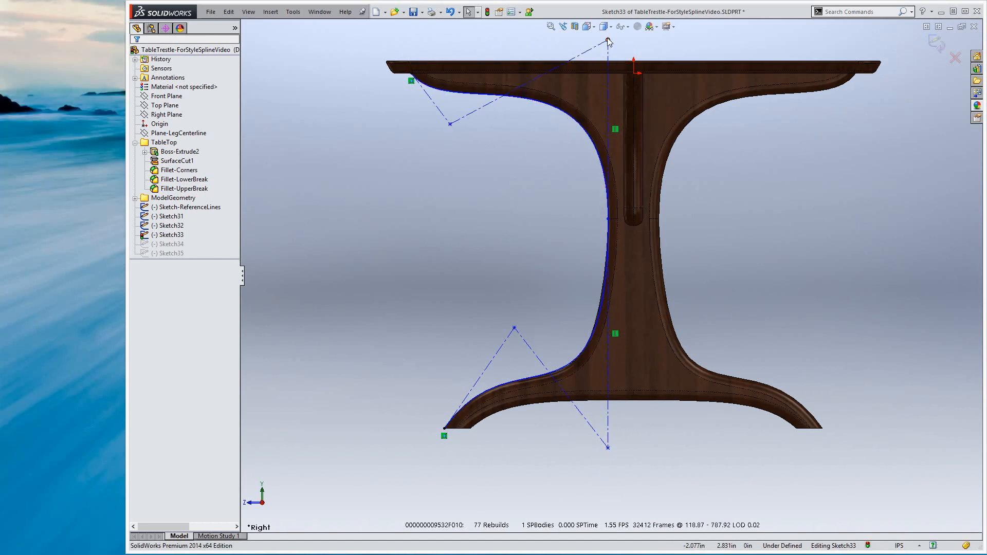
mouse_move(608, 42)
left_mouse_down()
mouse_move(612, 77)
mouse_move(609, 41)
left_mouse_up()
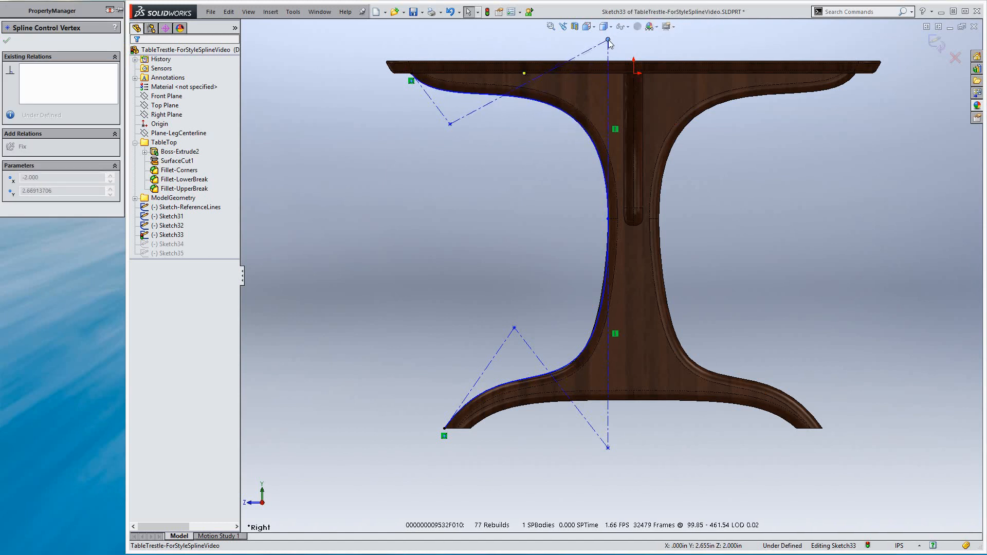
left_click(524, 183)
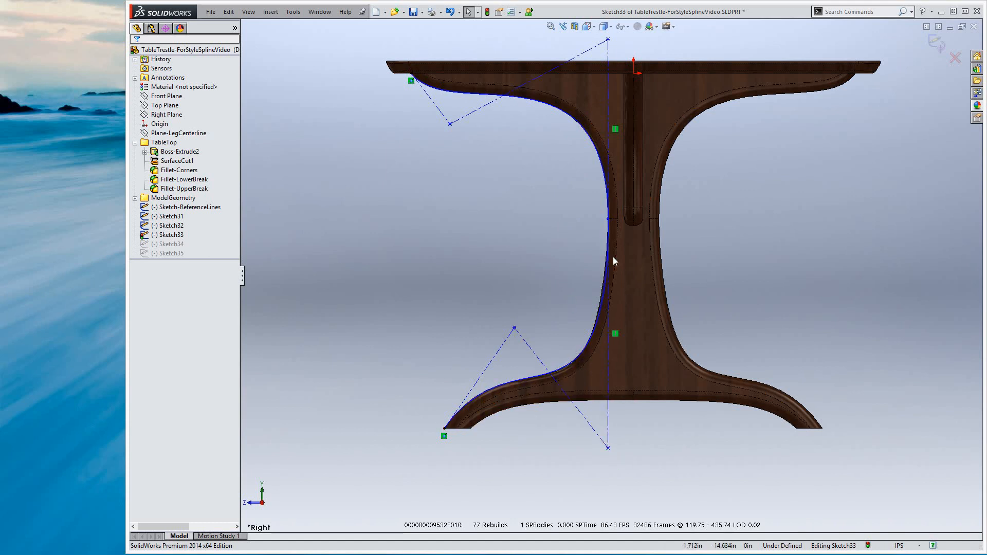
Move the lower style spline's bottom control vertex to about (-2.04, -29.79) so the curve follows the leg edge
left_click(599, 172)
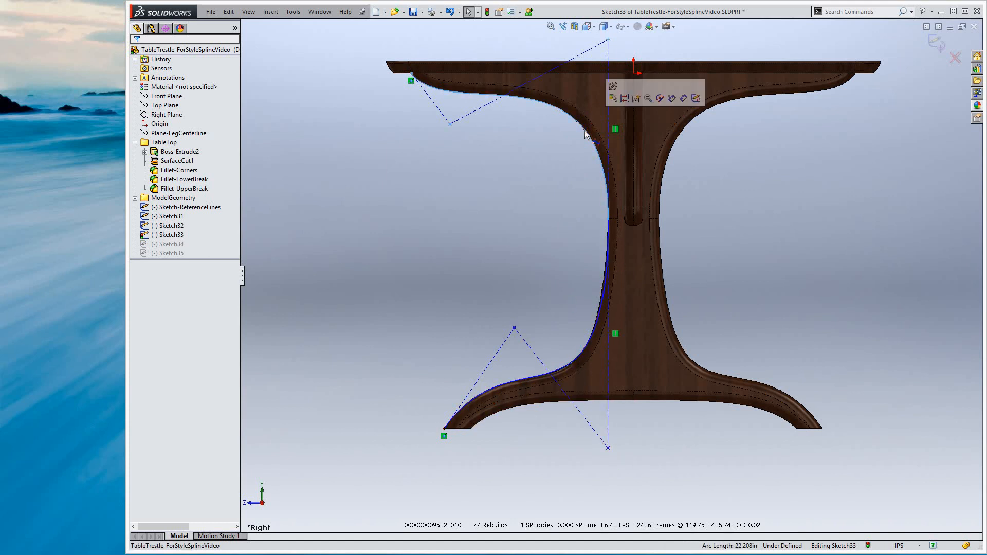
left_click(477, 264)
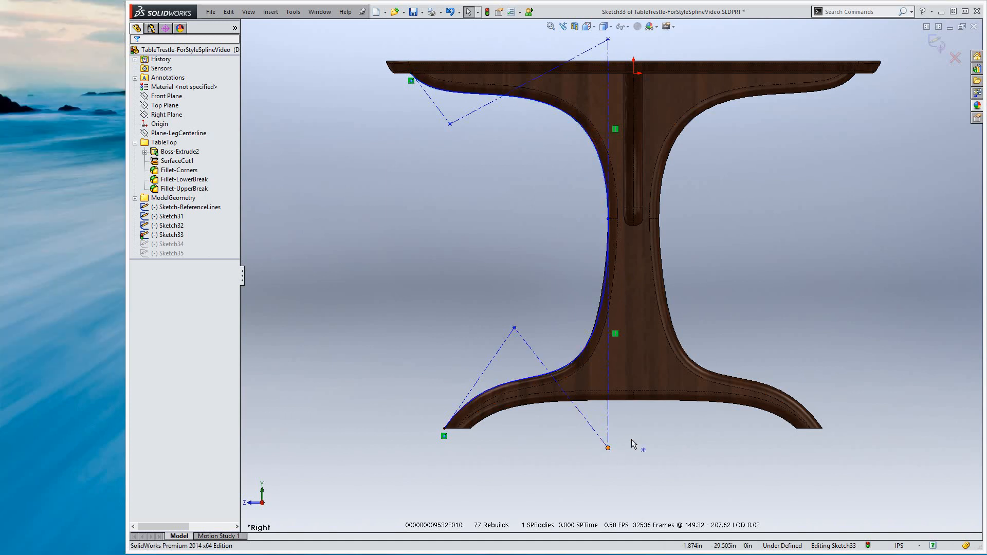
left_click_drag(649, 448, 647, 458)
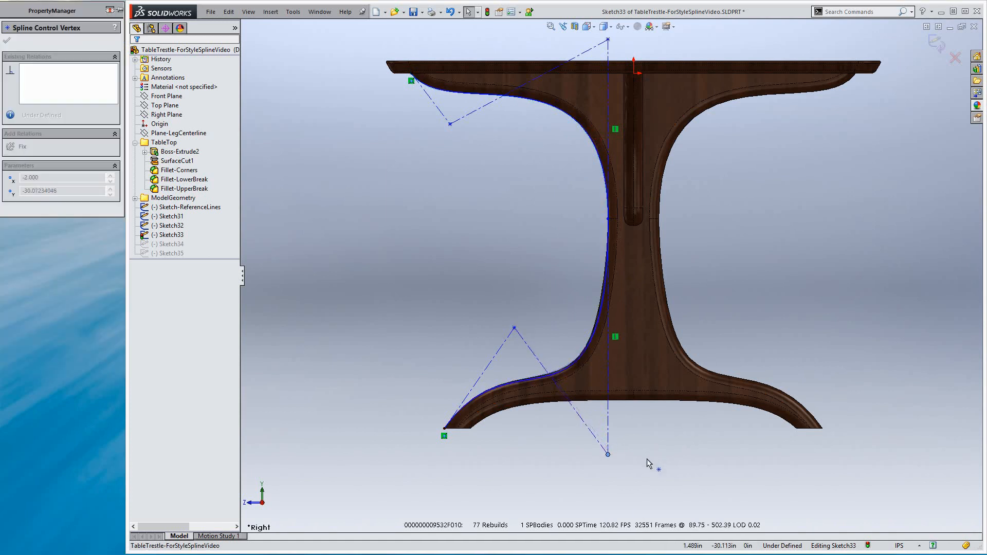
left_click(569, 372)
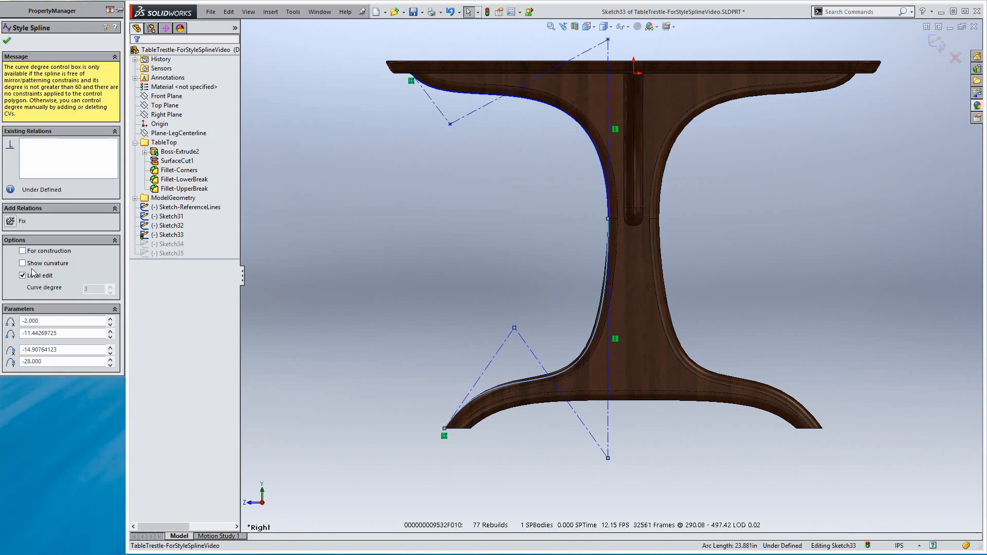
left_click(563, 354)
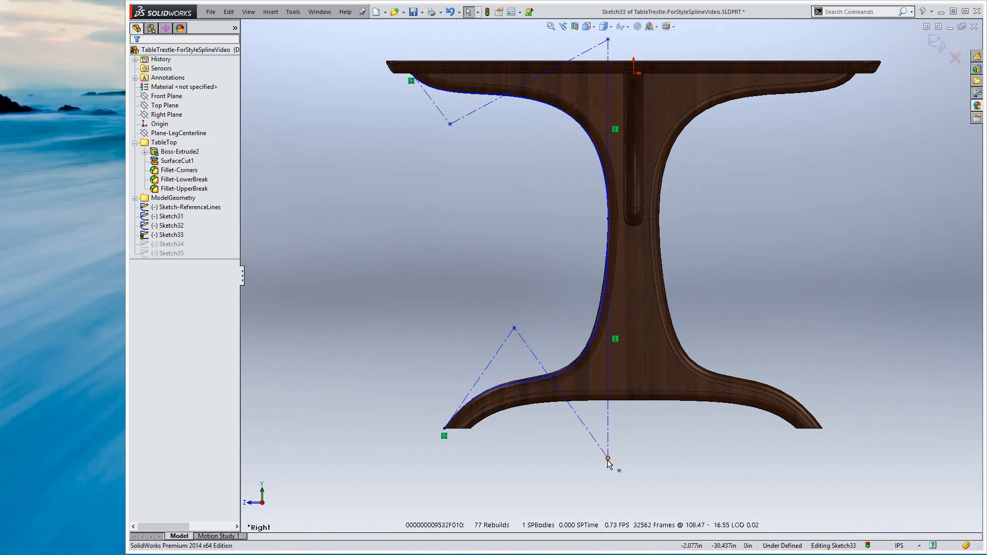
mouse_move(607, 459)
left_mouse_down()
mouse_move(650, 463)
mouse_move(642, 475)
mouse_move(588, 468)
mouse_move(591, 456)
mouse_move(620, 436)
mouse_move(653, 444)
mouse_move(631, 468)
mouse_move(614, 470)
mouse_move(608, 451)
left_mouse_up()
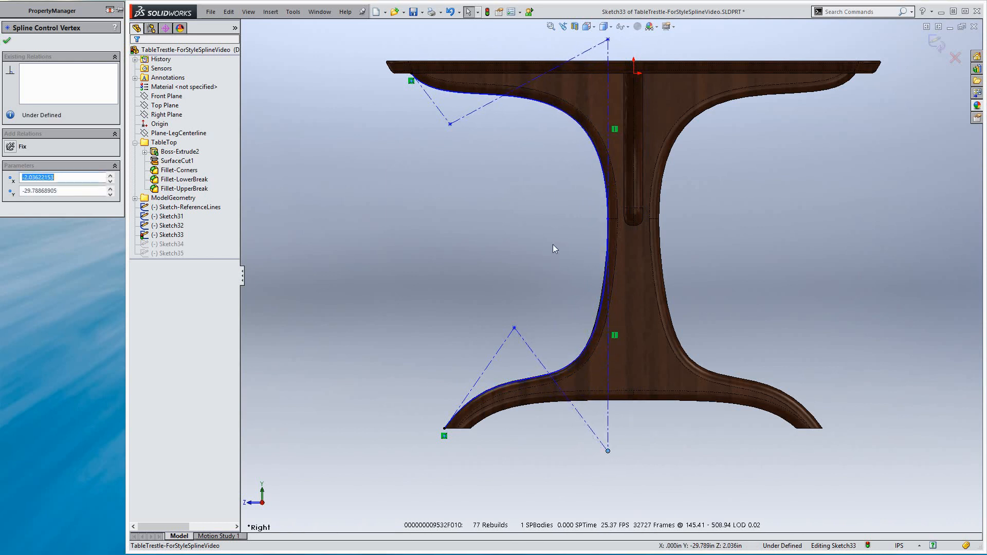
Check the shared joint point and the Local edit setting of the lower and upper style splines along the leg
left_click(553, 244)
left_click(607, 219)
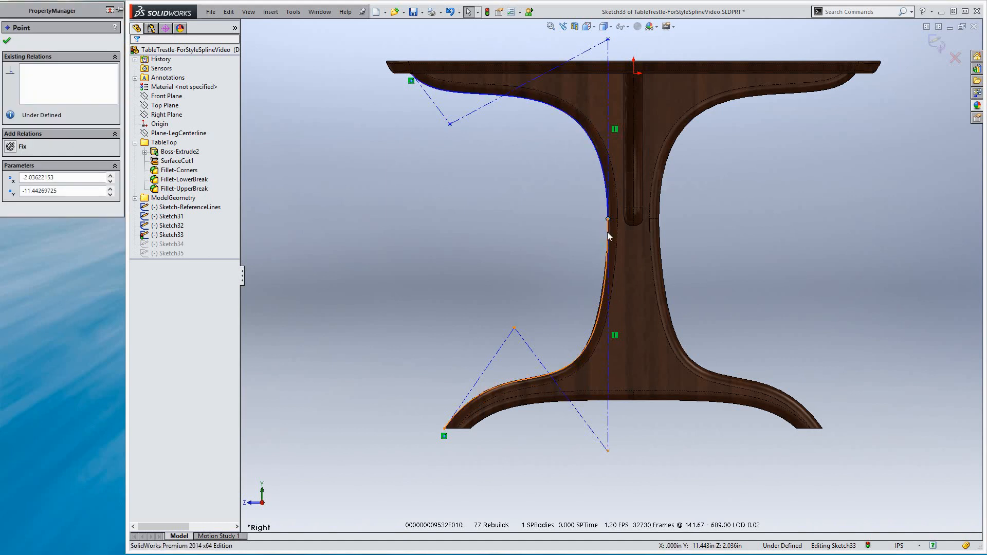
left_click(606, 232)
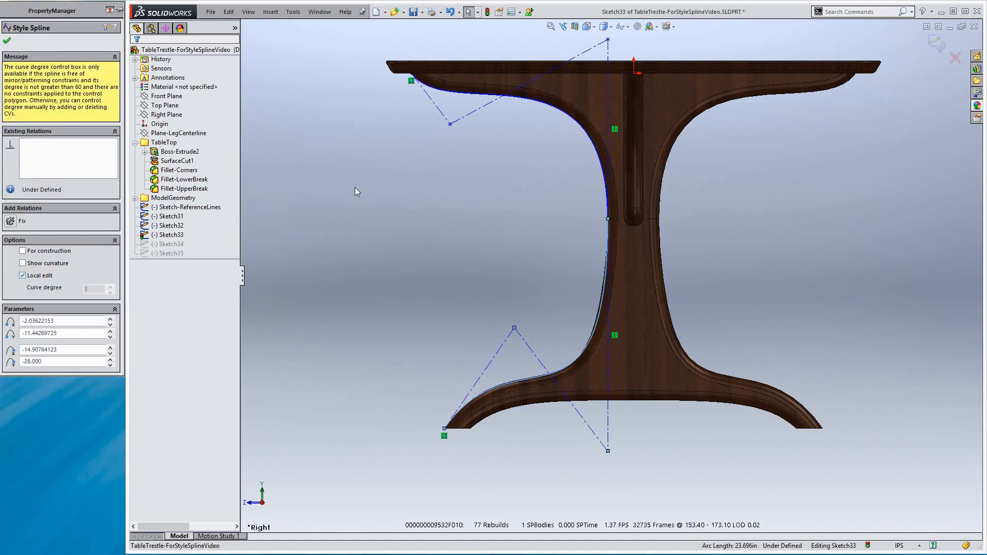
left_click(546, 106)
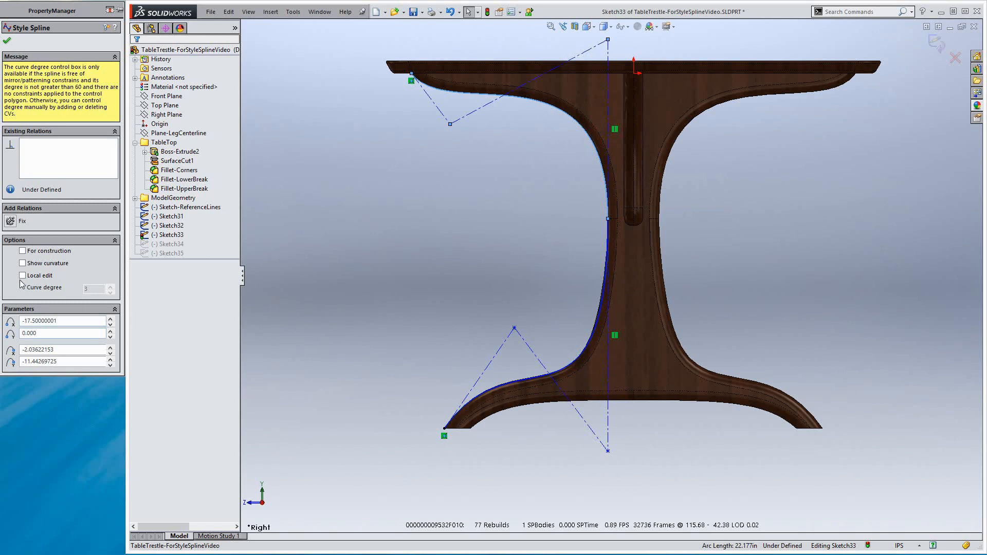
left_click(539, 215)
scroll(571, 226, "up", 4)
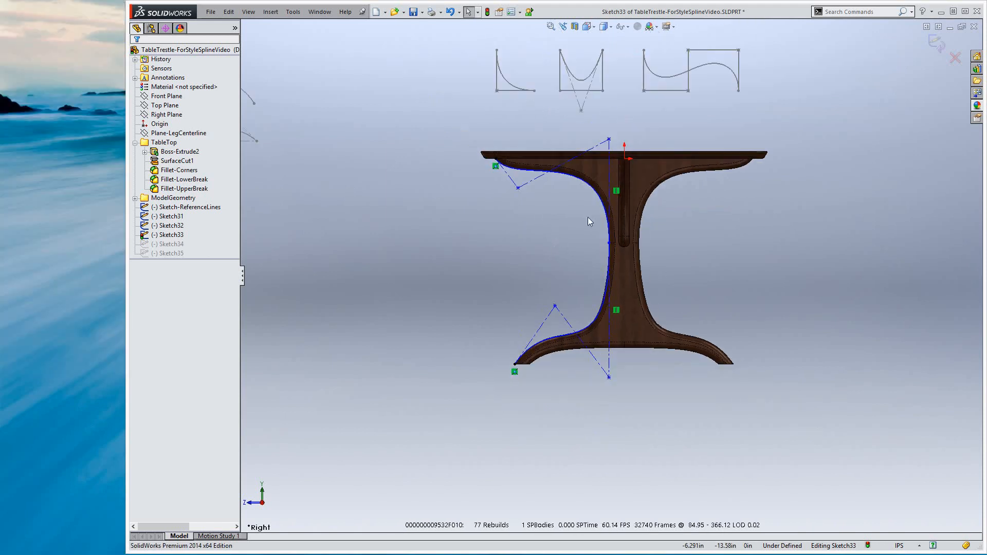
scroll(596, 231, "down", 2)
scroll(602, 245, "down", 2)
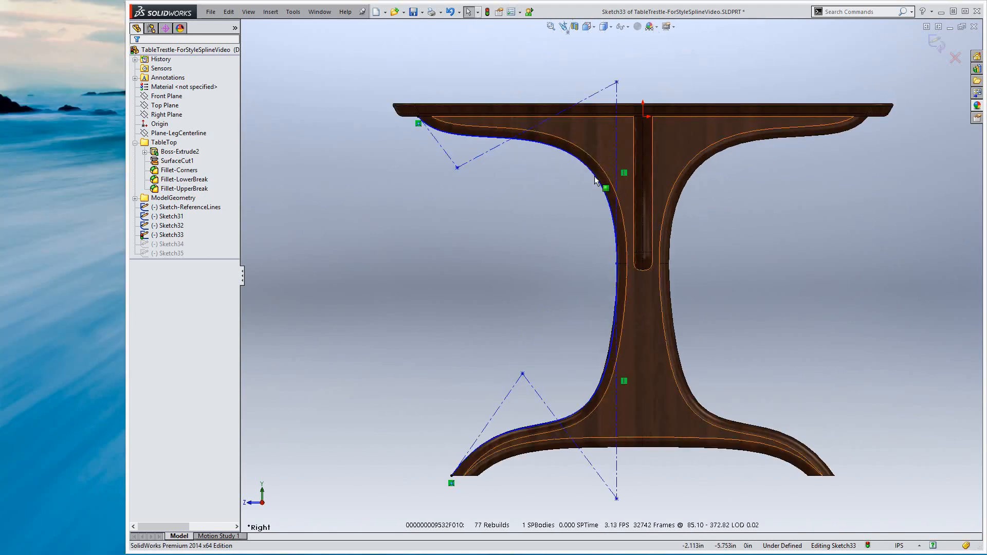
Exit the leg-edge sketch and start a new sketch on the Right Plane, working at the octagon above the table
left_click(935, 44)
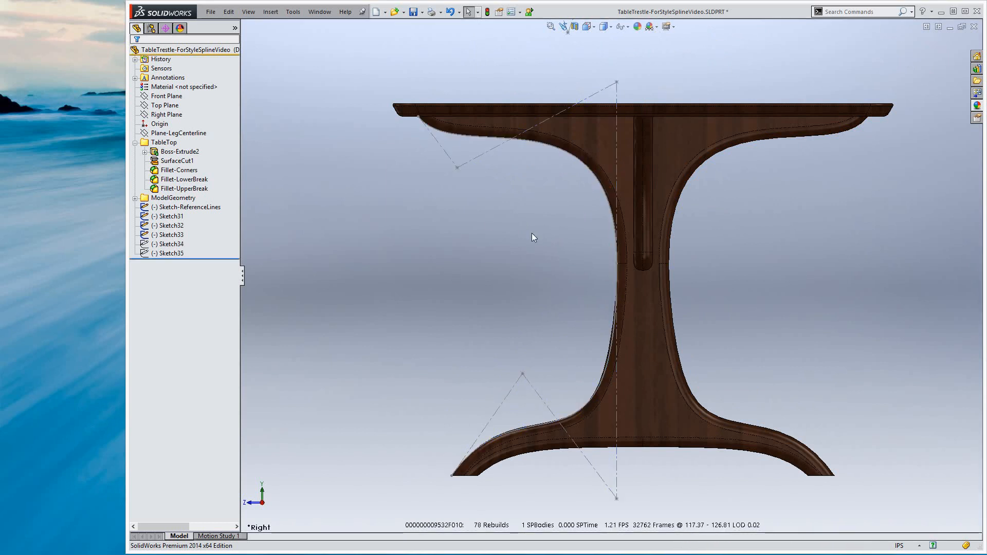
scroll(532, 235, "up", 3)
scroll(621, 107, "up", 2)
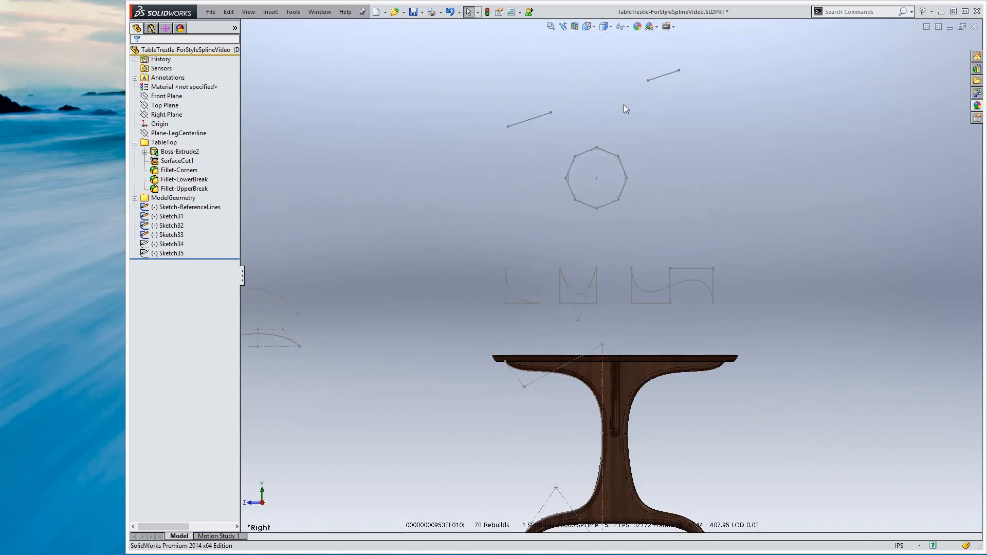
scroll(612, 126, "down", 4)
scroll(599, 126, "up", 3)
scroll(600, 126, "down", 2)
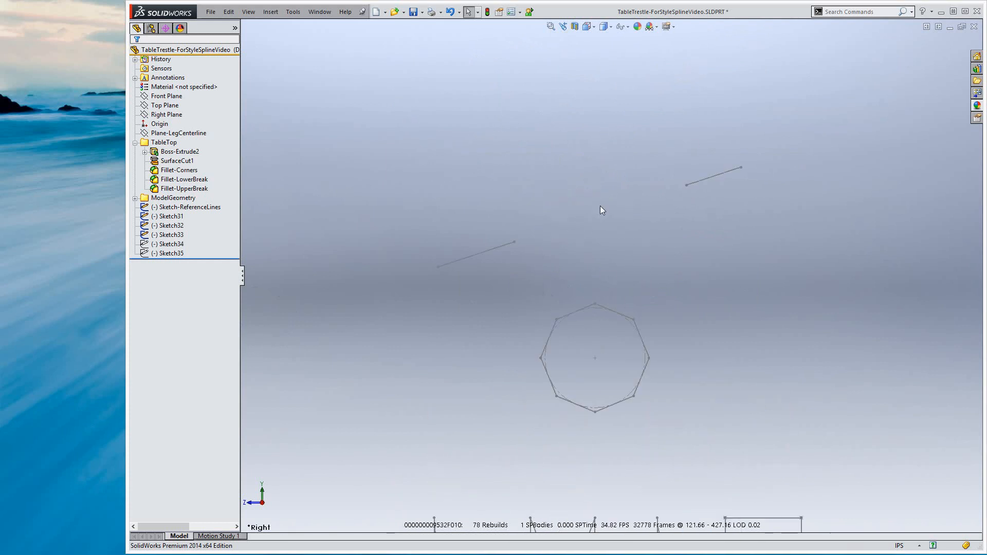
scroll(603, 273, "down", 1)
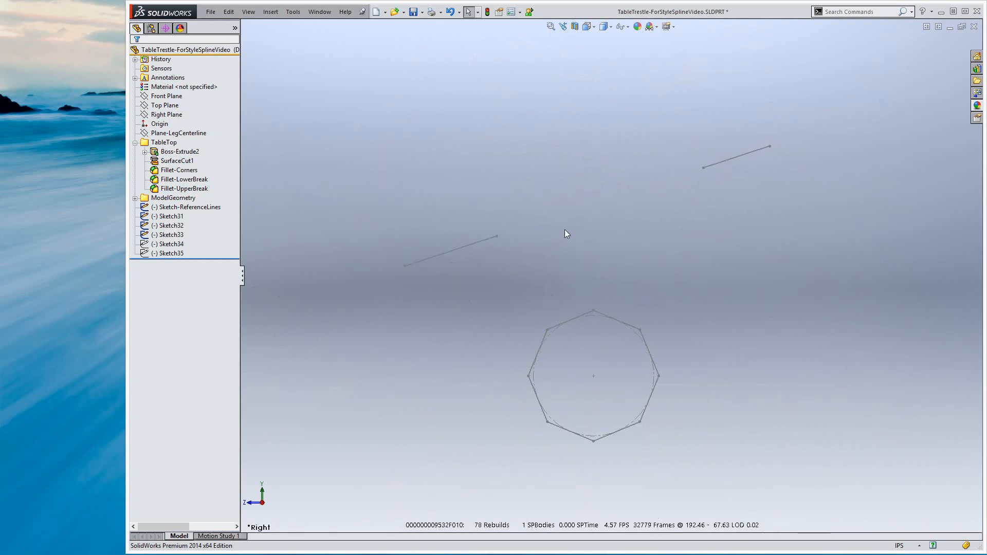
scroll(582, 279, "down", 1)
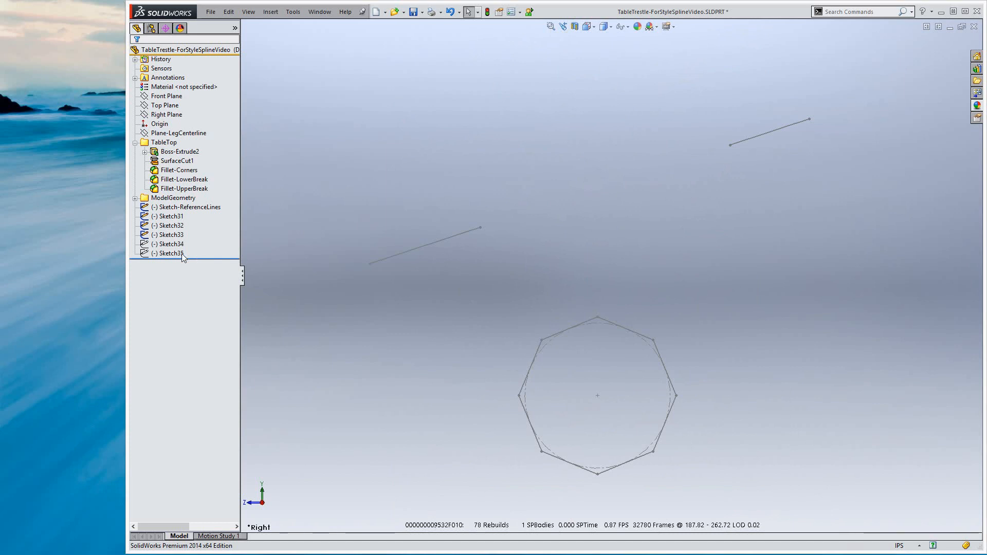
left_click(169, 114)
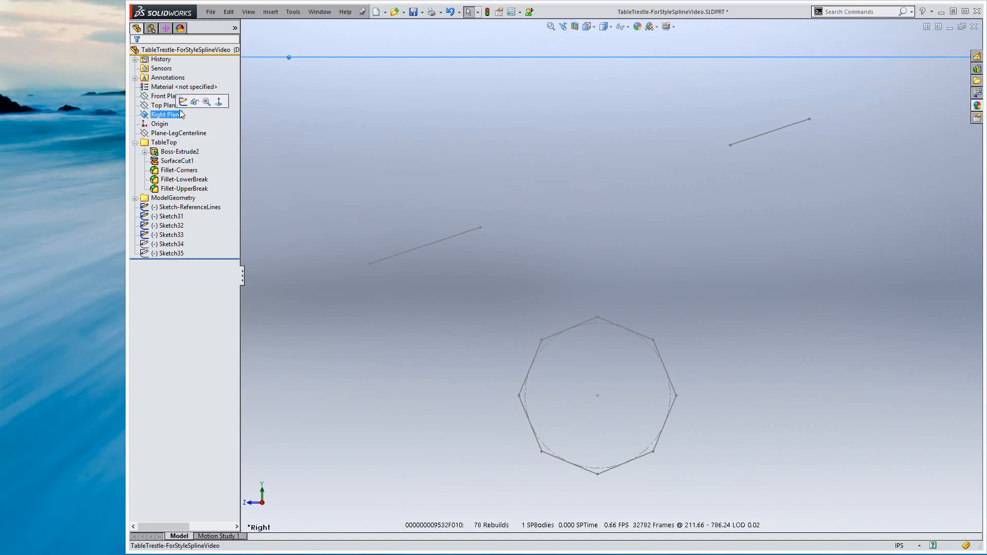
left_click(186, 103)
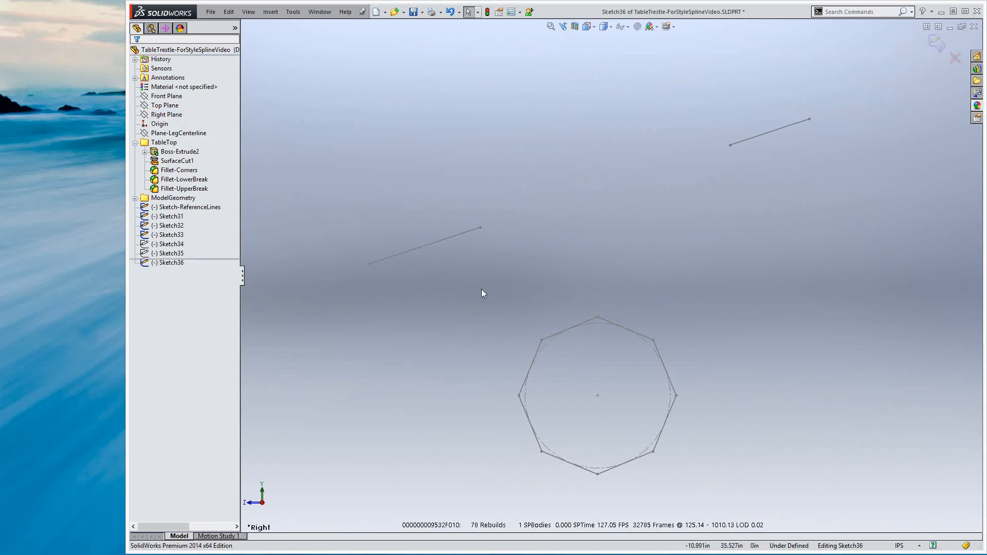
Draw a closed style spline starting midway between the octagon's two left-hand corners, with seven control vertices at the octagon's corners, skipping its leftmost one
key("s")
left_click(491, 301)
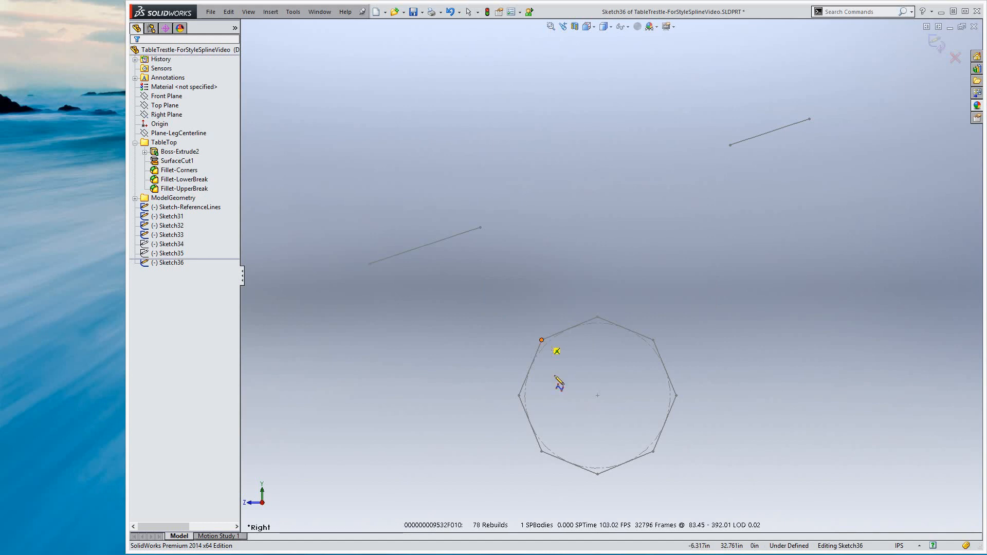
left_click(541, 398)
left_click(541, 339)
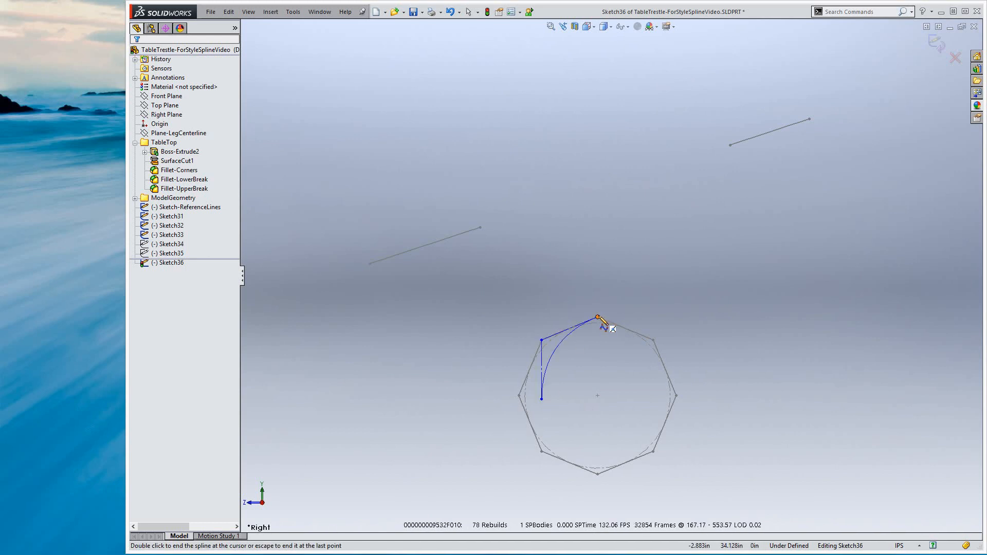
left_click(597, 317)
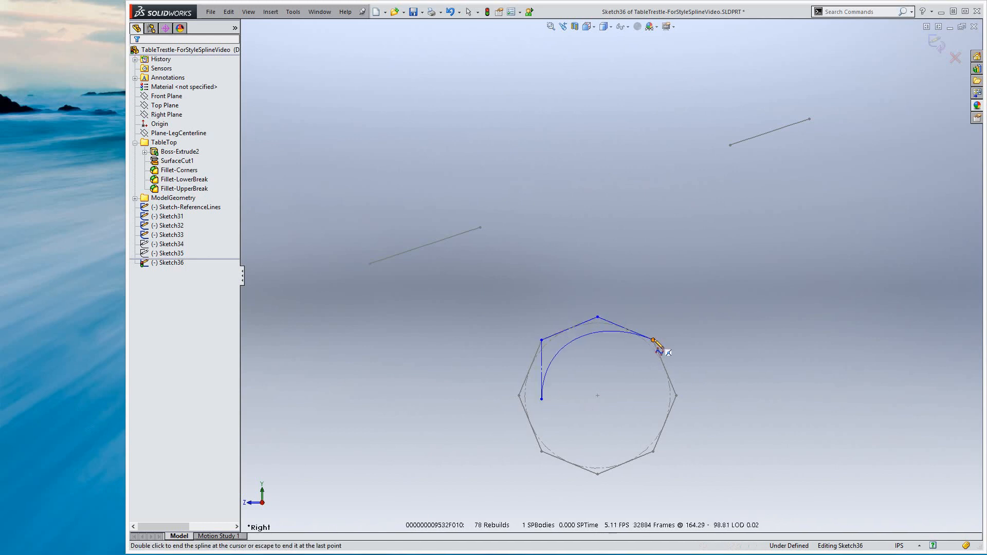
left_click(653, 340)
left_click(675, 395)
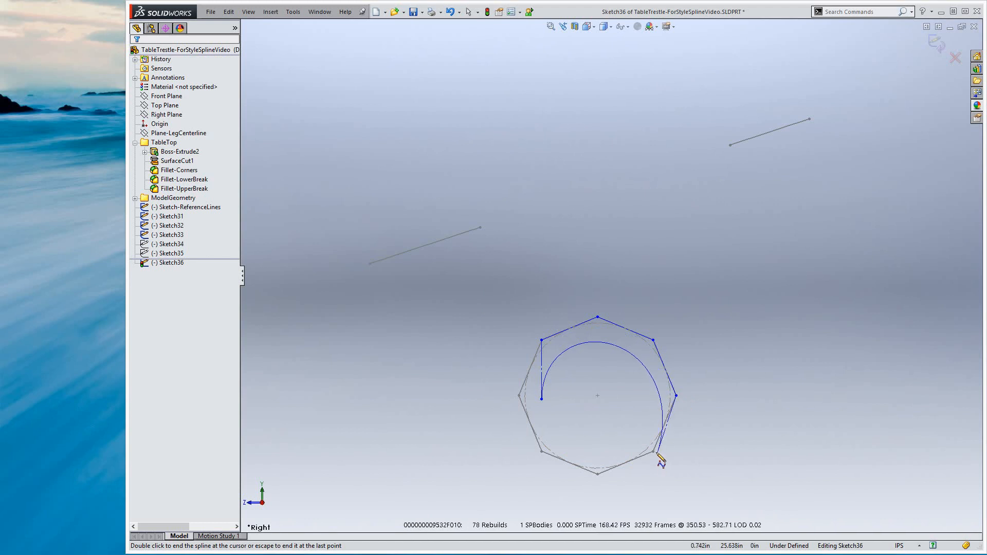
left_click(653, 451)
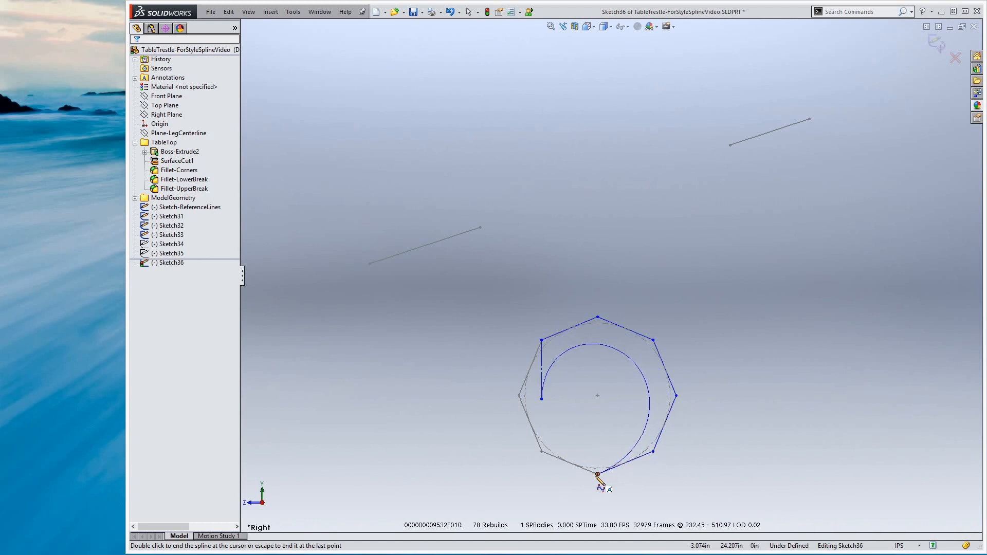
left_click(597, 473)
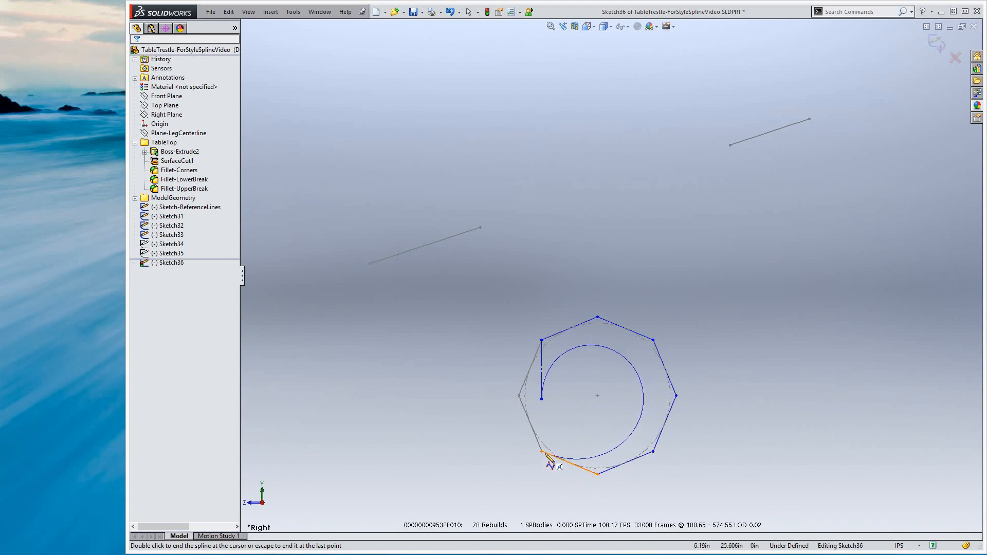
left_click(541, 452)
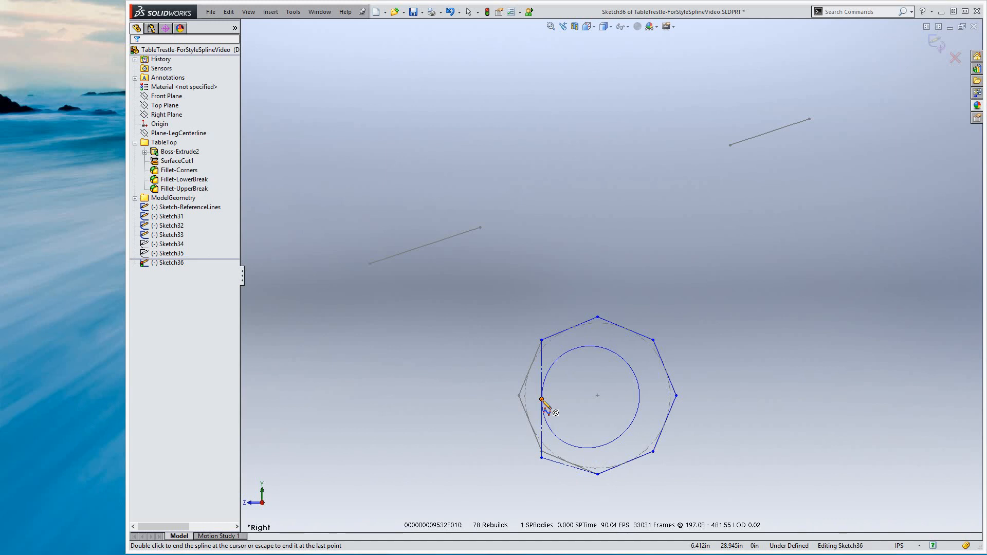
double_click(541, 399)
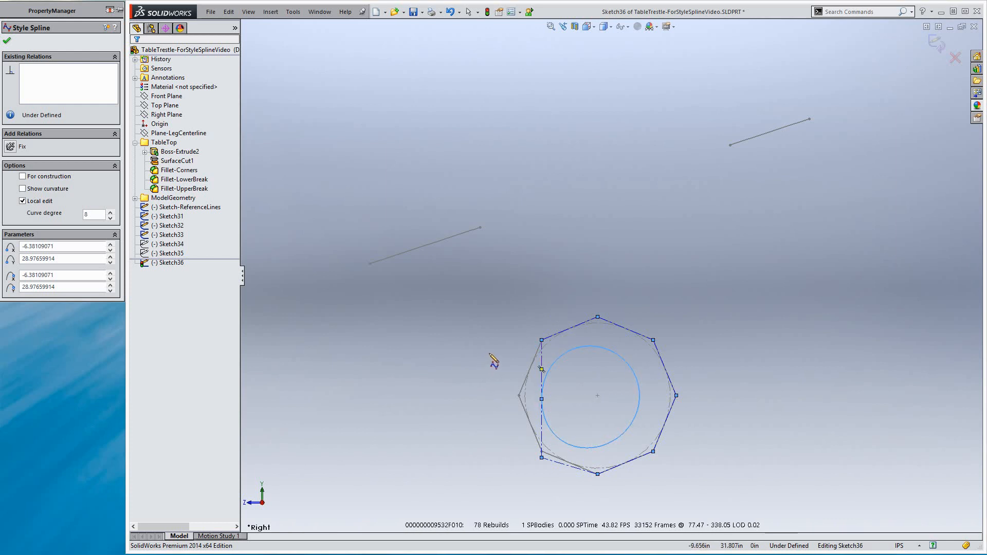
key("Escape")
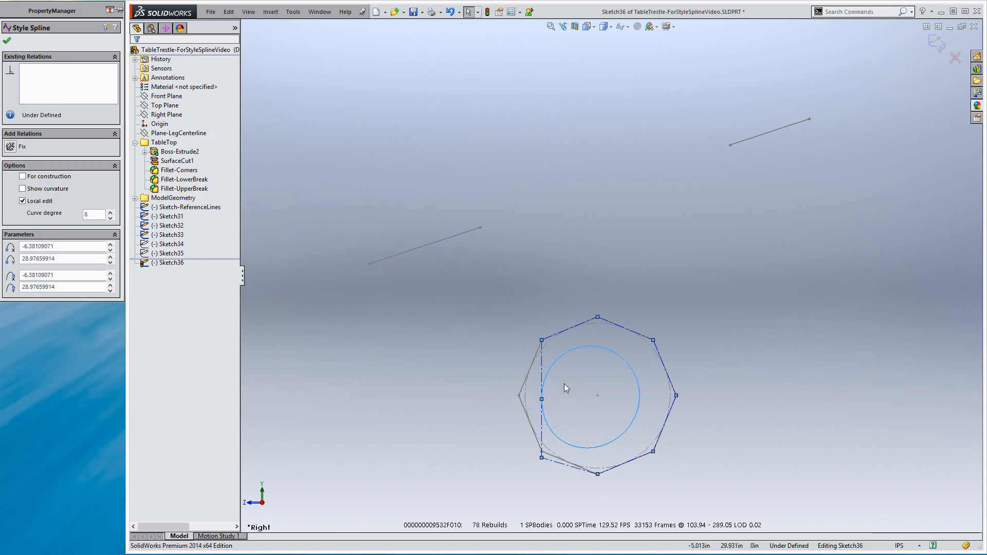
key("Escape")
Show the closed style spline's curvature comb, examine the curvature where its ends meet, and turn the comb off
left_click(552, 368)
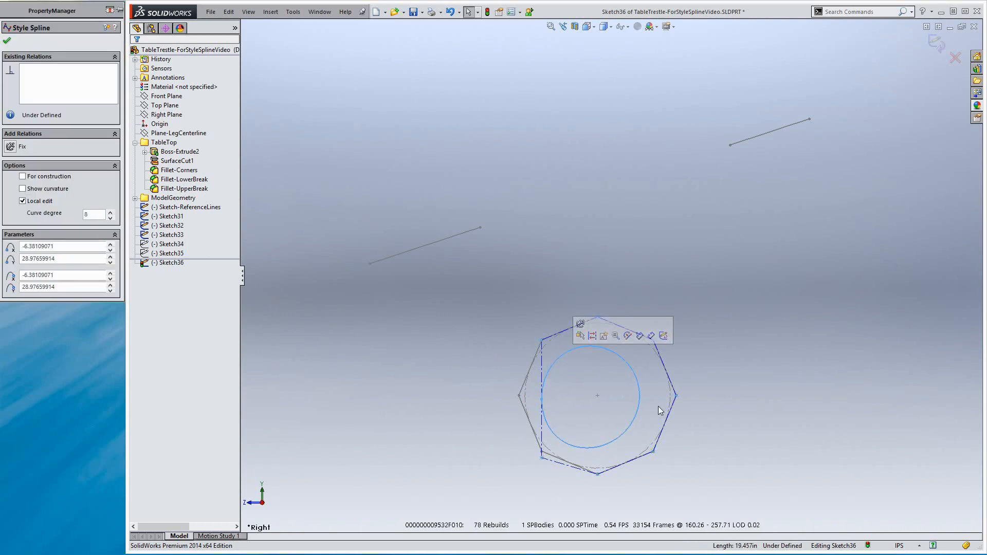
left_click(563, 363)
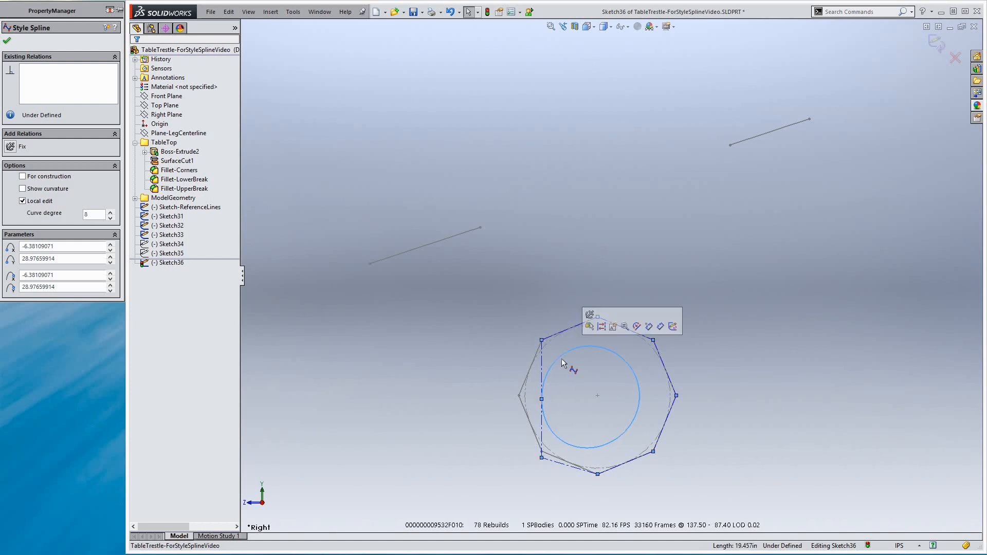
left_click(58, 190)
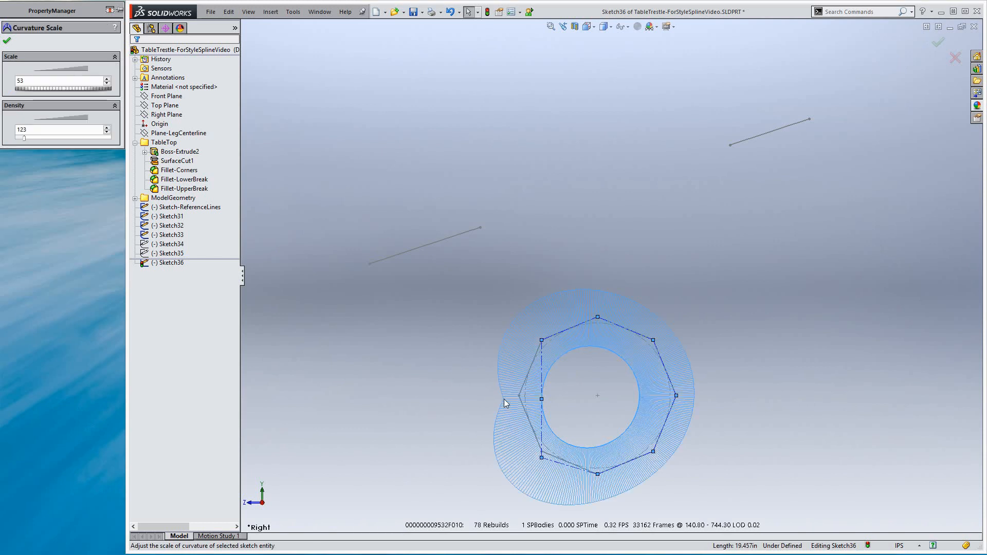
left_click(7, 41)
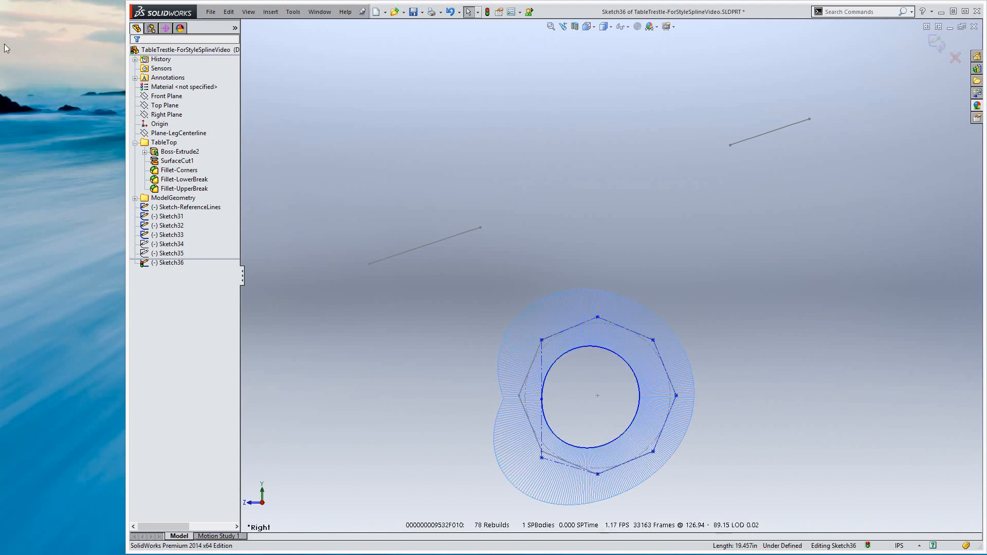
left_click(542, 375)
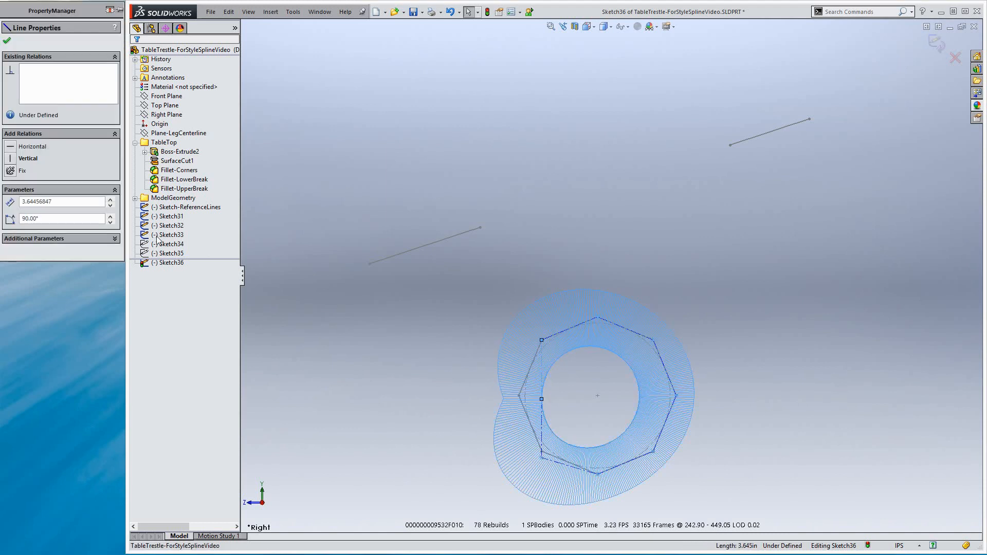
left_click(551, 373)
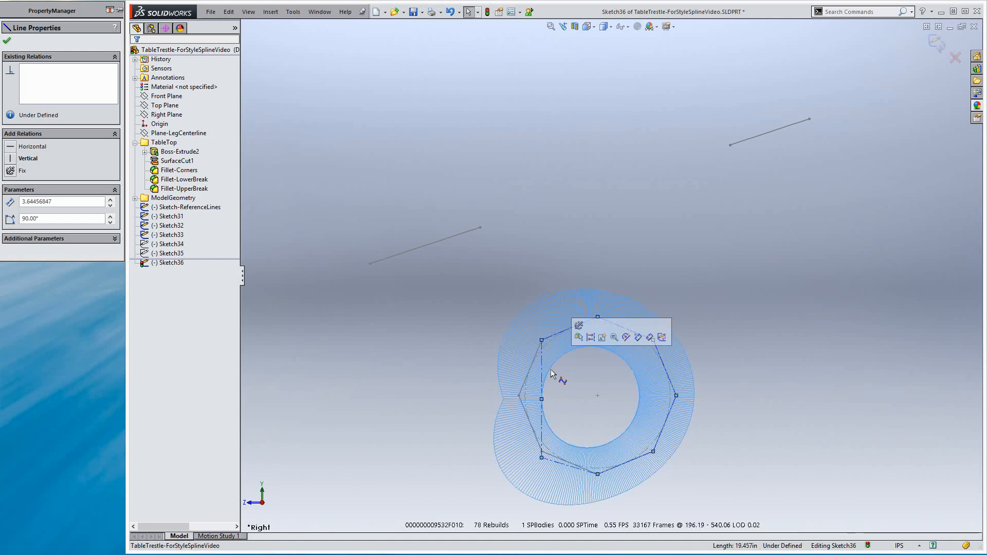
left_click(480, 456)
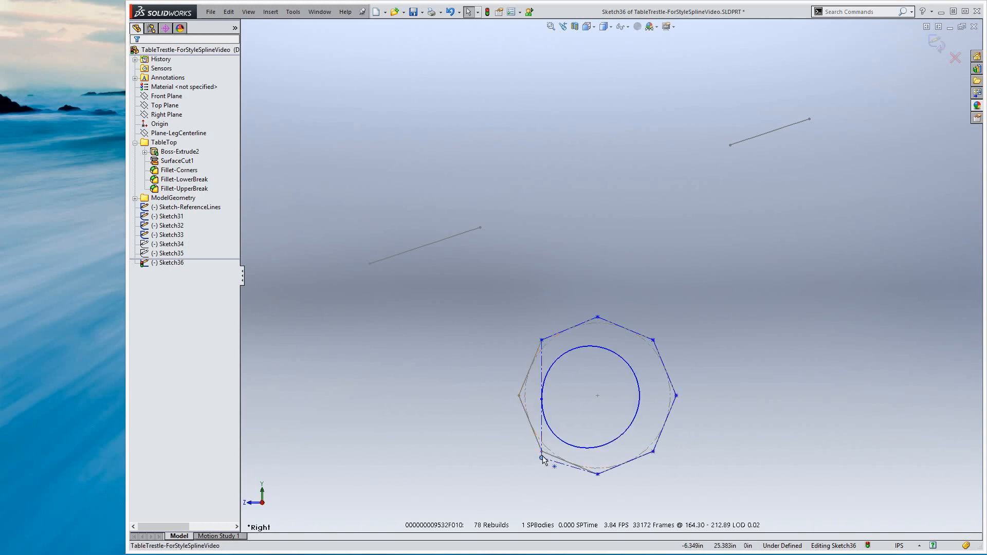
Make the closed spline's lower-left control vertex coincident with the octagon's lower-left corner
left_click_drag(541, 456, 542, 451)
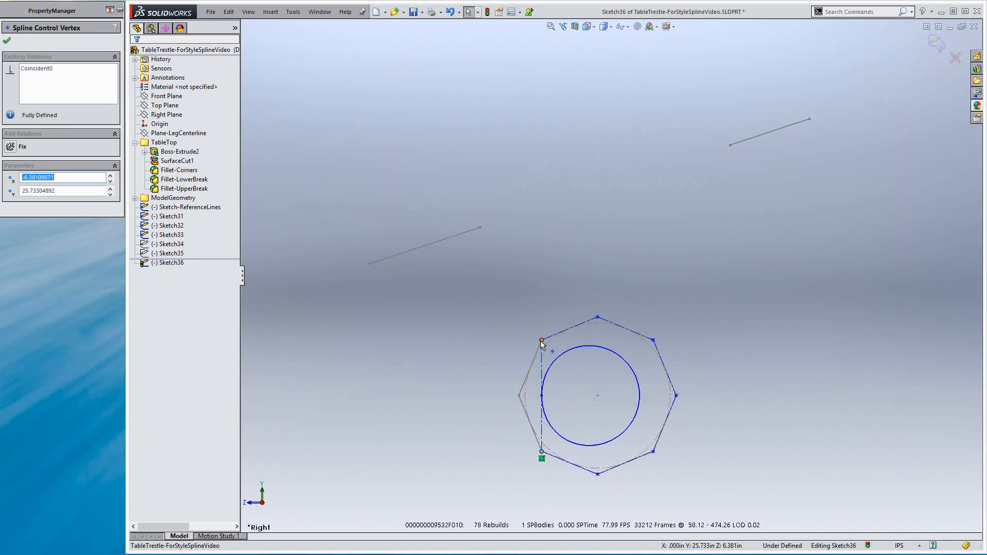
Make the closed spline's six remaining control vertices coincident with their matching octagon corners, from the upper-left corner clockwise to the bottom one
left_click(542, 341)
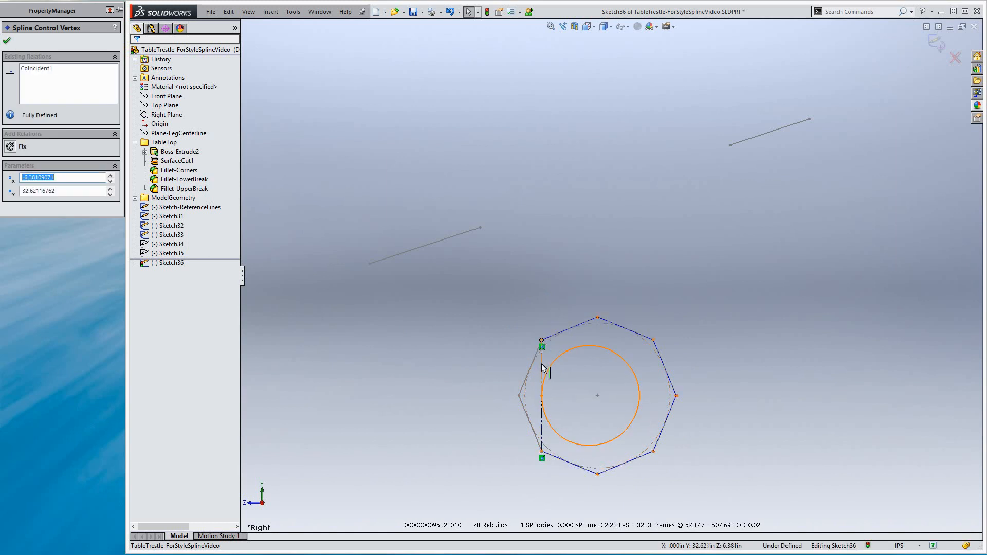
left_click(501, 379)
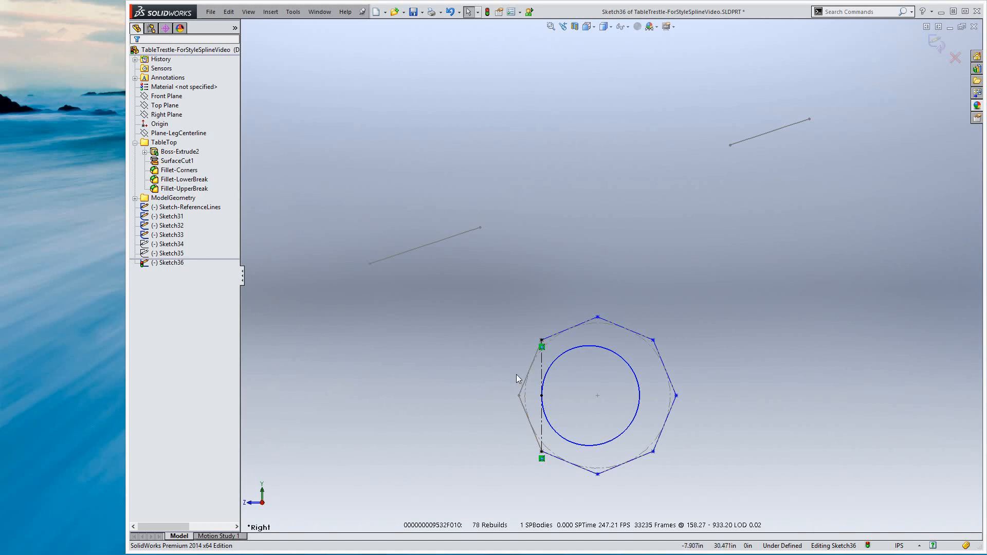
left_click(597, 317)
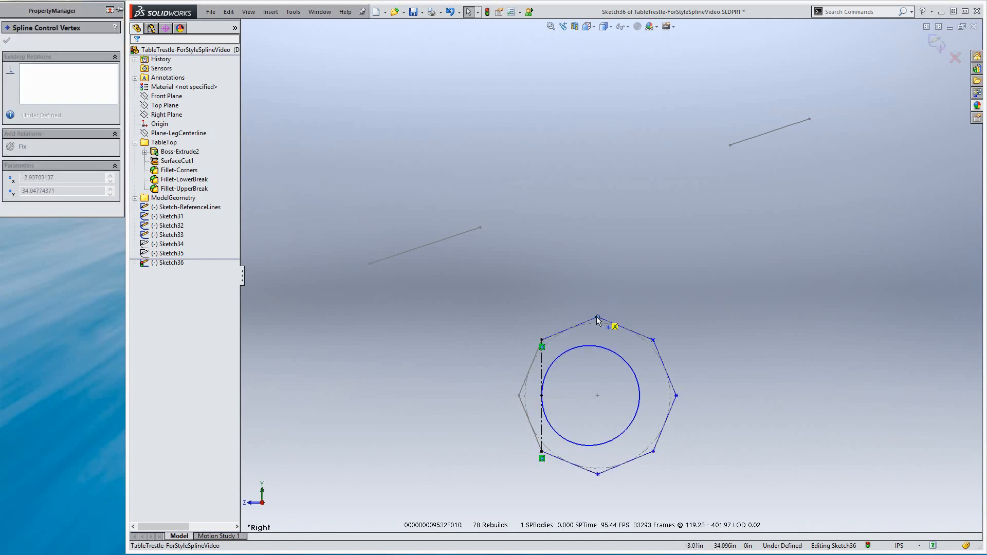
left_click(653, 340)
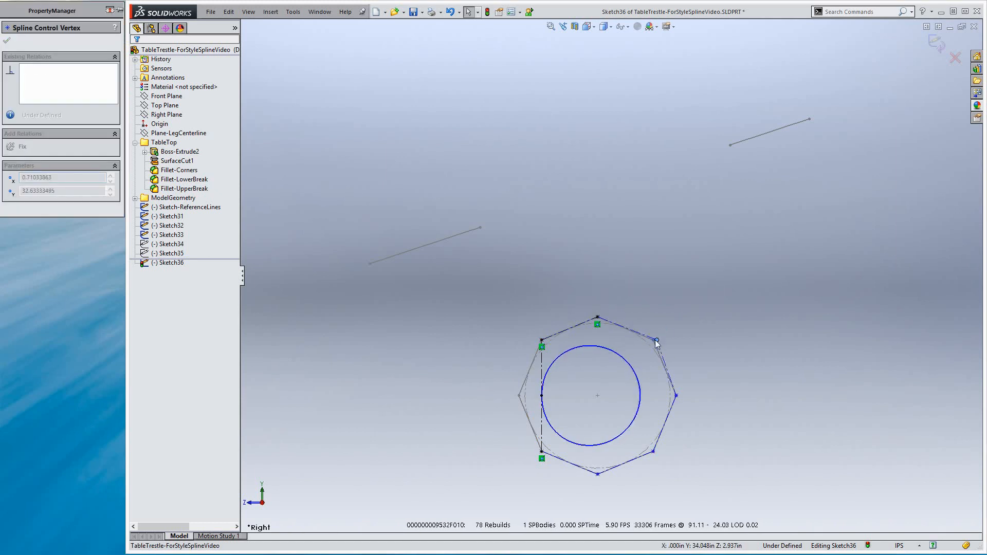
left_click(676, 396)
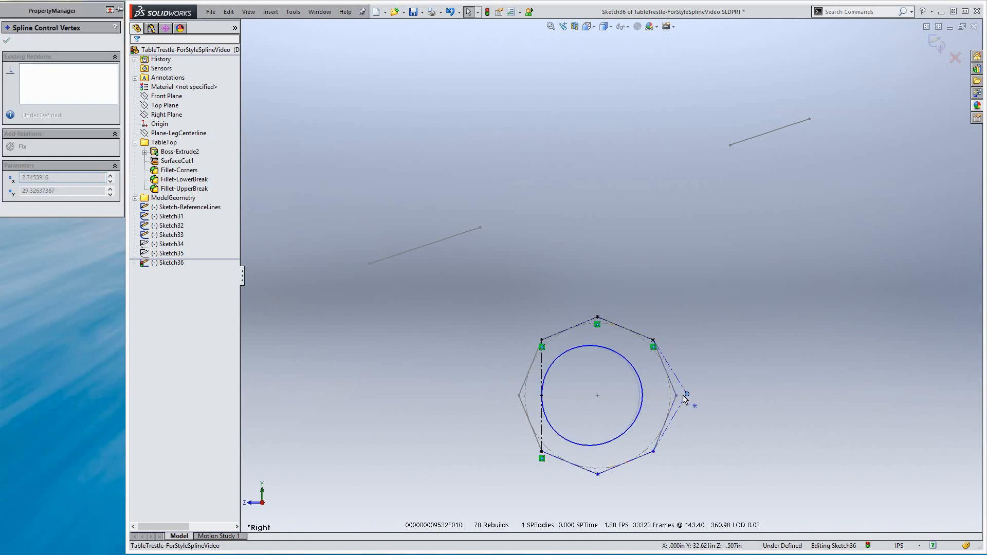
left_click(653, 452)
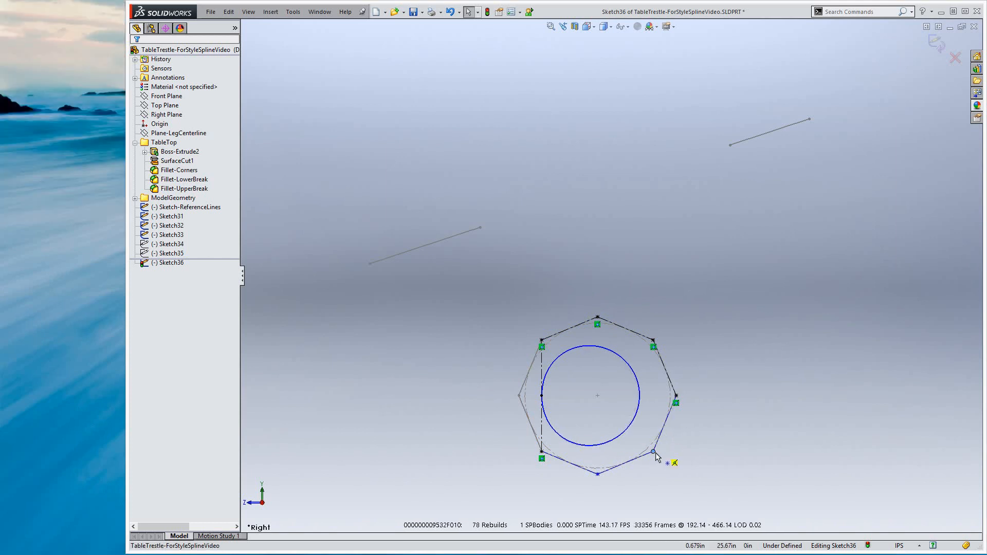
left_click(653, 452)
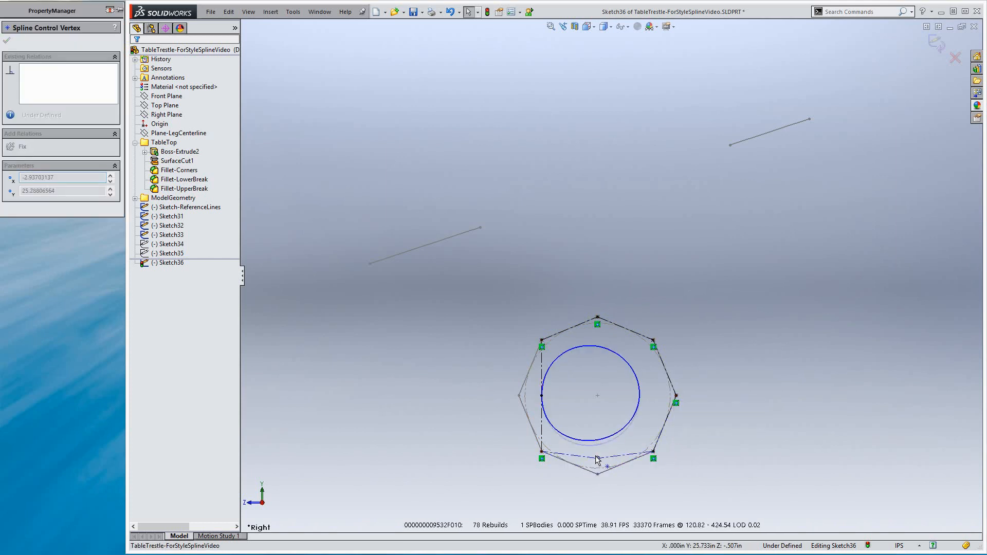
left_click(597, 474)
left_click(503, 378)
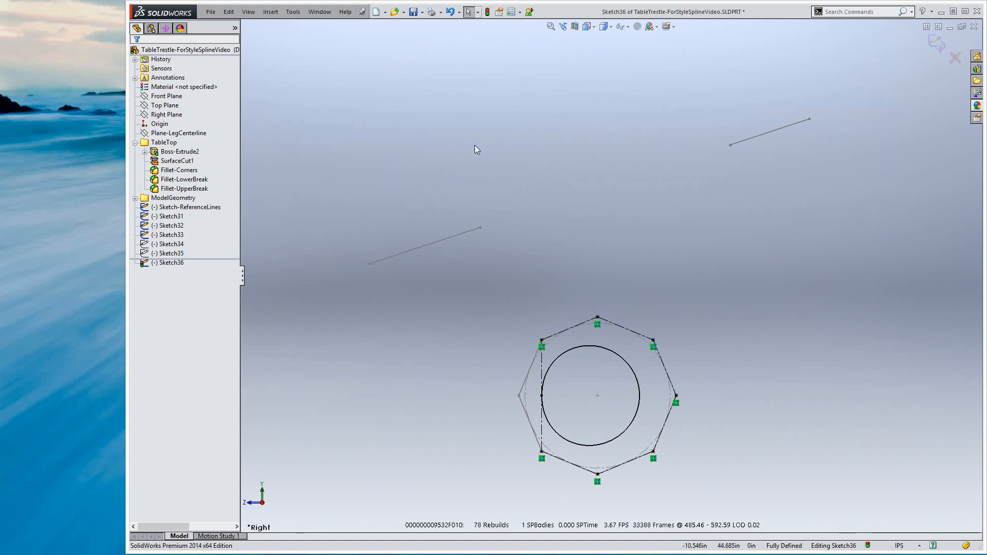
Draw an eight-vertex style spline arching between the facing ends of the two slanted reference lines, with its second and second-to-last vertices in line with them
key("s")
left_click(486, 167)
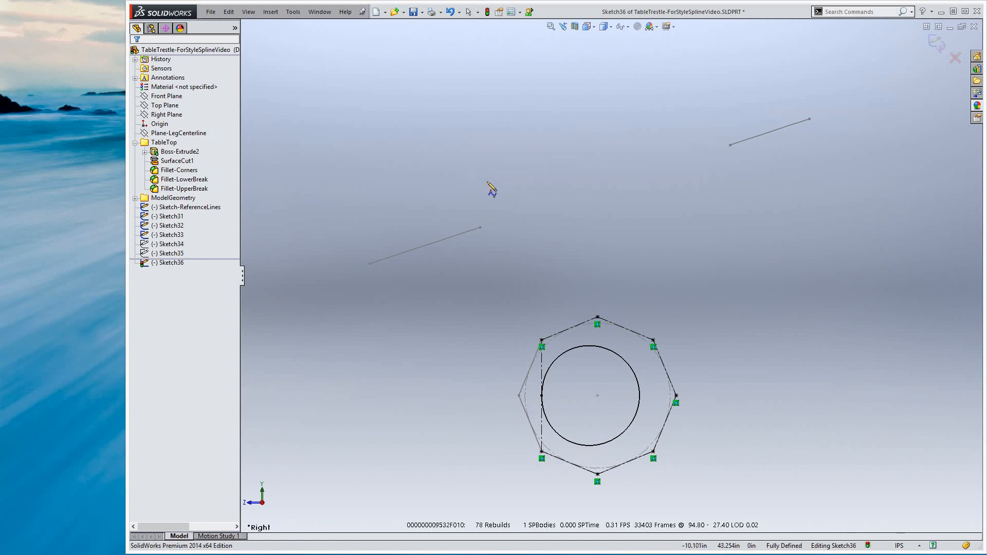
left_click(481, 228)
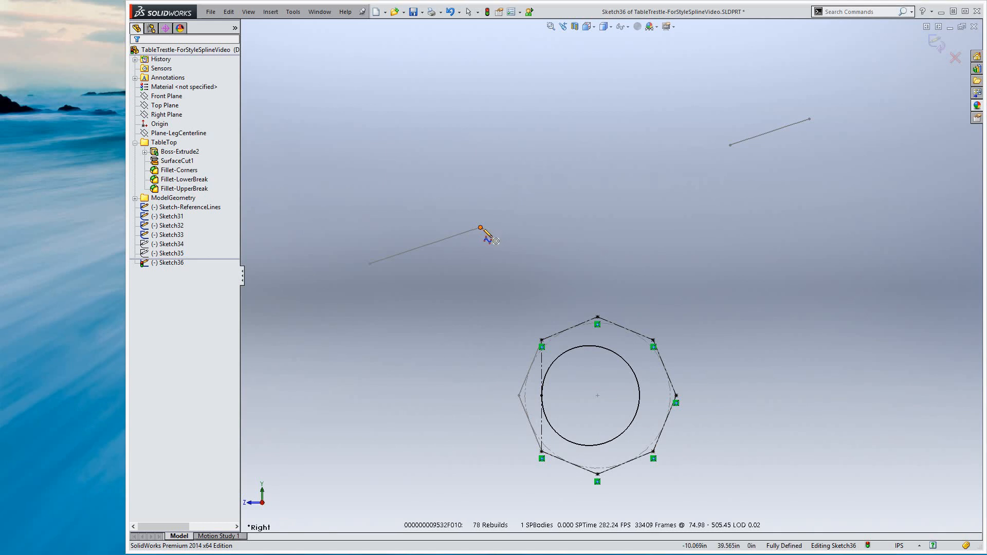
left_click(525, 212)
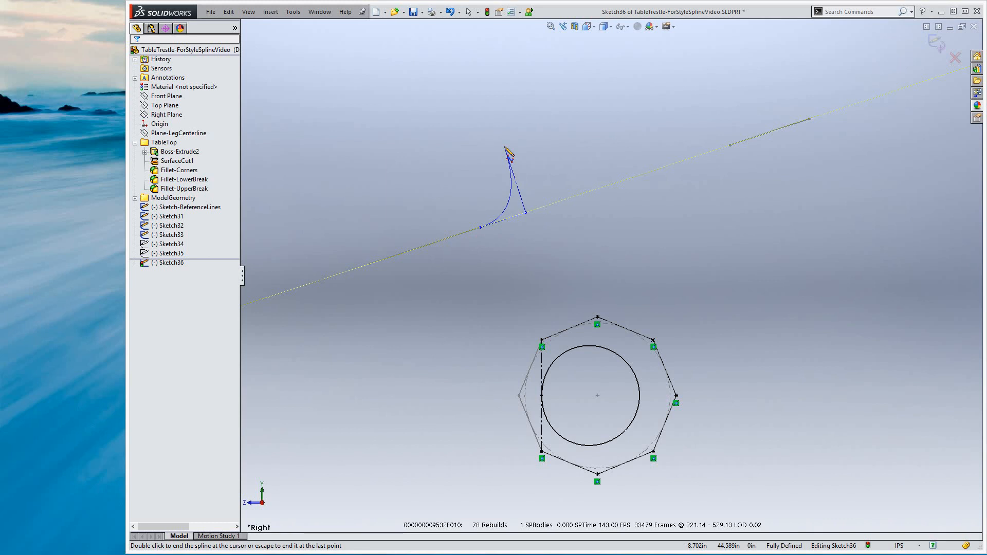
left_click(504, 146)
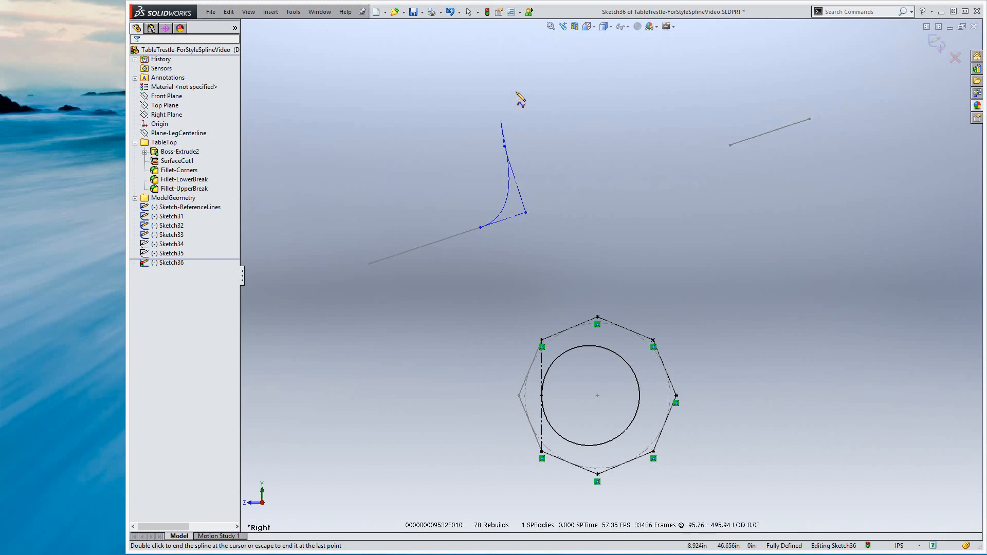
left_click(515, 91)
double_click(570, 72)
left_click(643, 83)
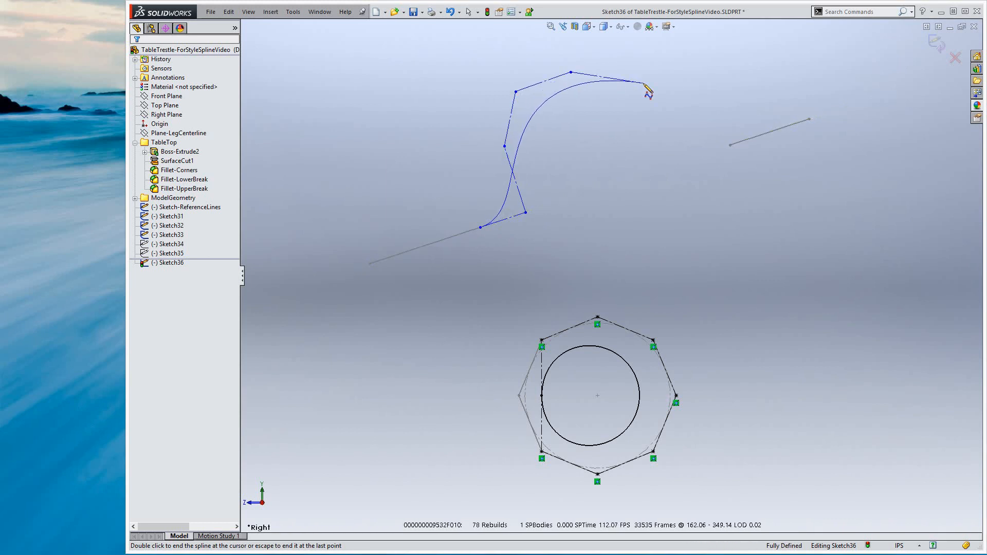
left_click(685, 159)
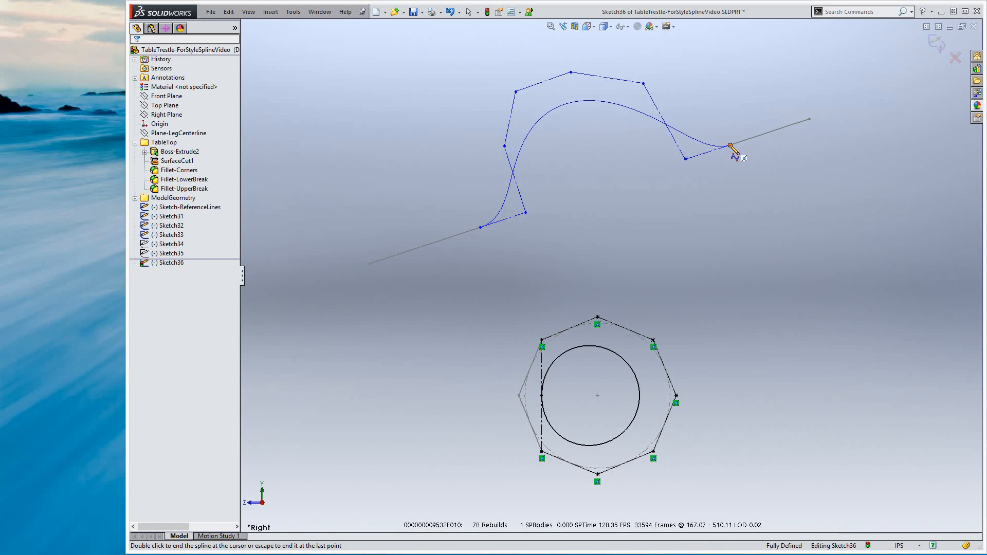
key("Escape")
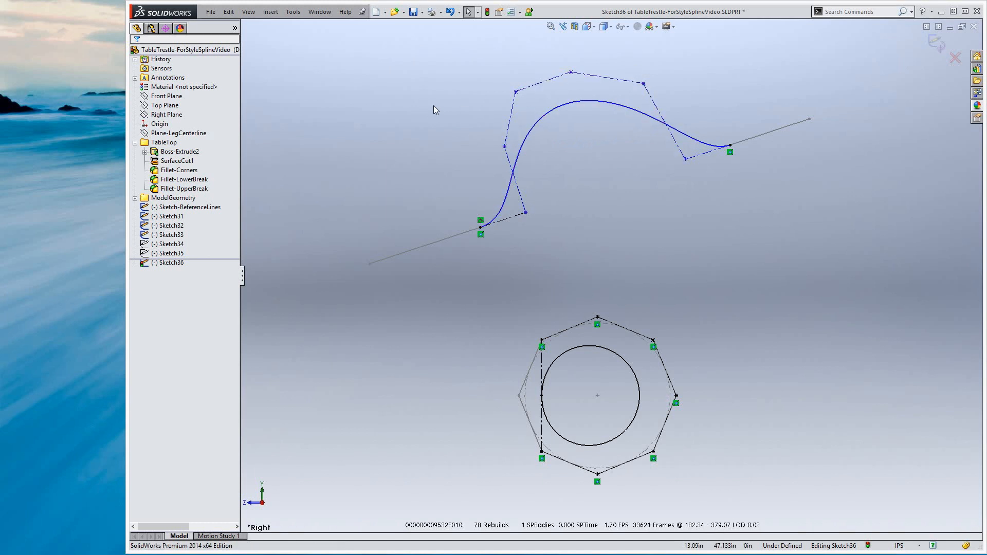
Add equal curvature relations between the arched style spline and the slanted reference line at each of its two ends
left_click(507, 199)
left_click(455, 240, "ctrl")
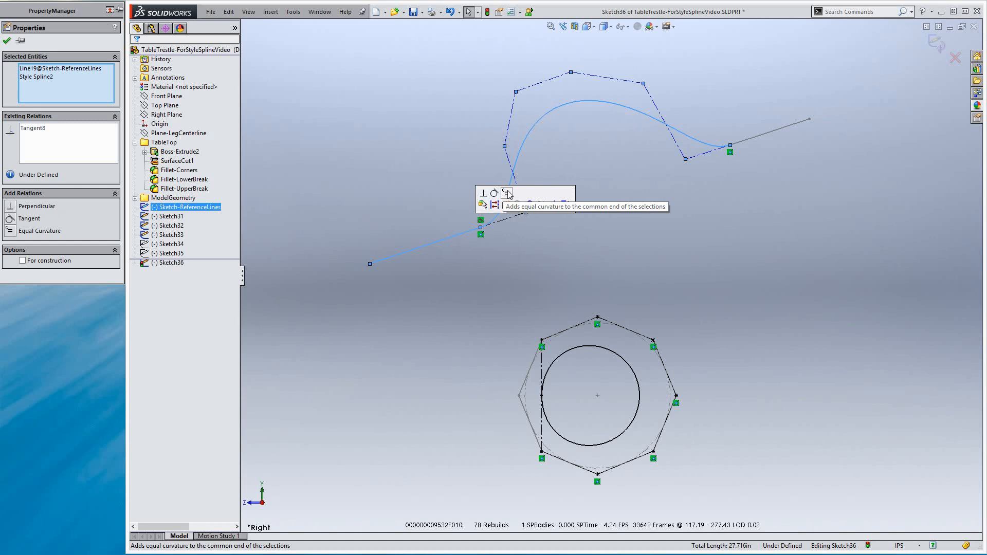
left_click(508, 194)
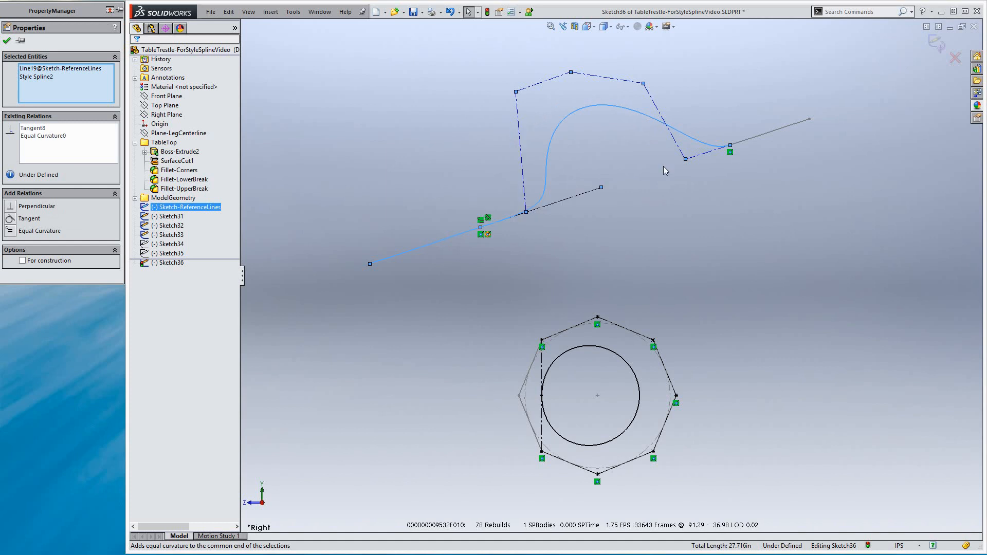
left_click(685, 138)
left_click(744, 141, "ctrl")
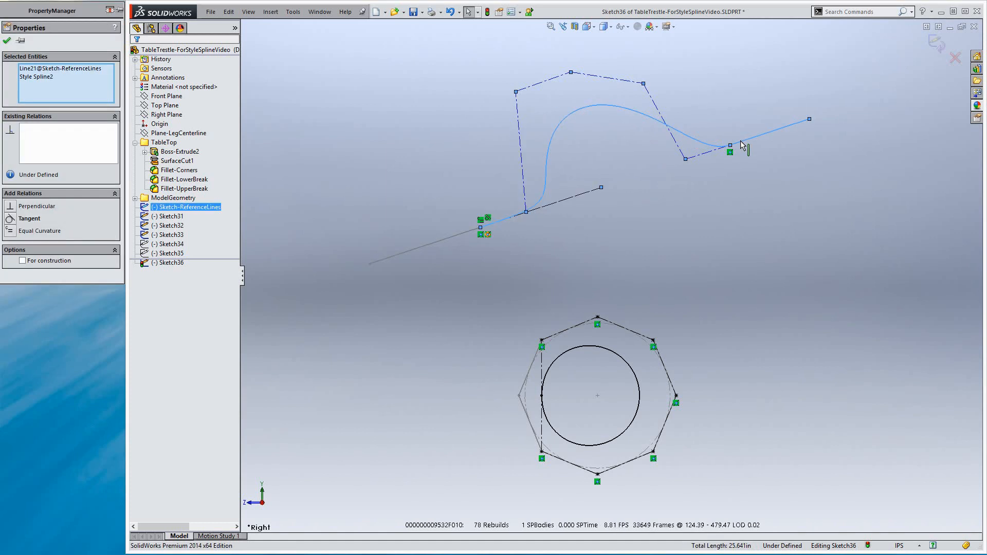
left_click(791, 97)
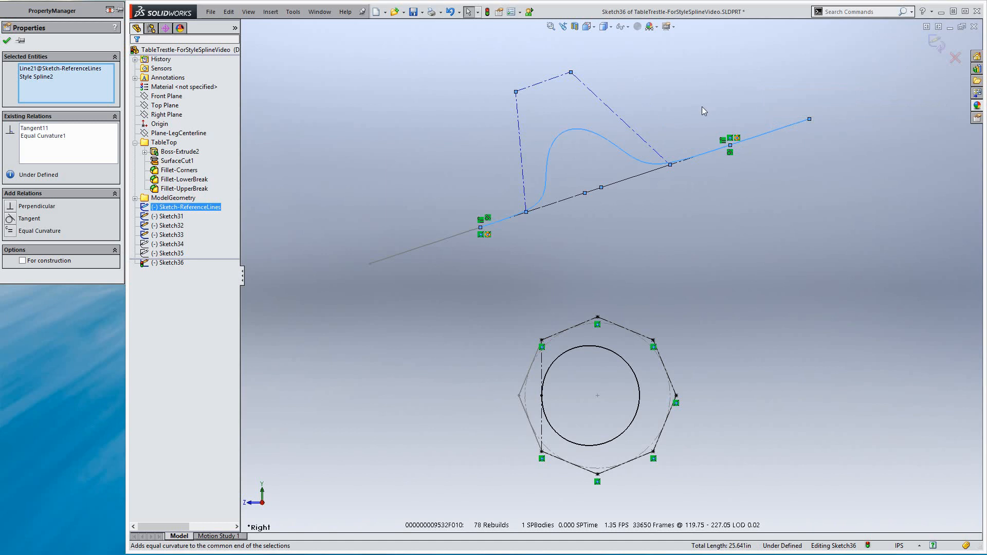
left_click(585, 217)
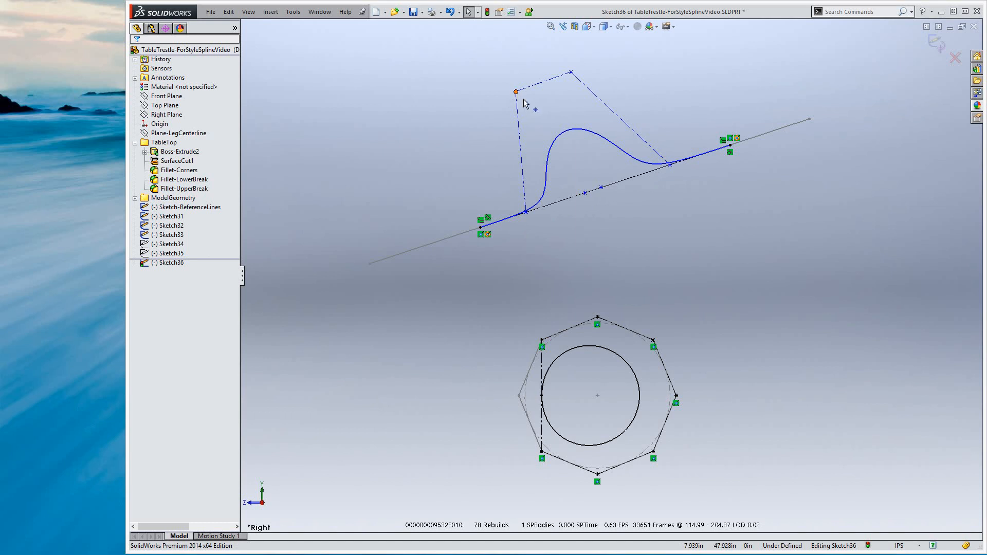
Delete the arched spline's topmost control vertex and move the remaining peak vertex inward, above the gap between the reference lines
left_click_drag(516, 92, 530, 107)
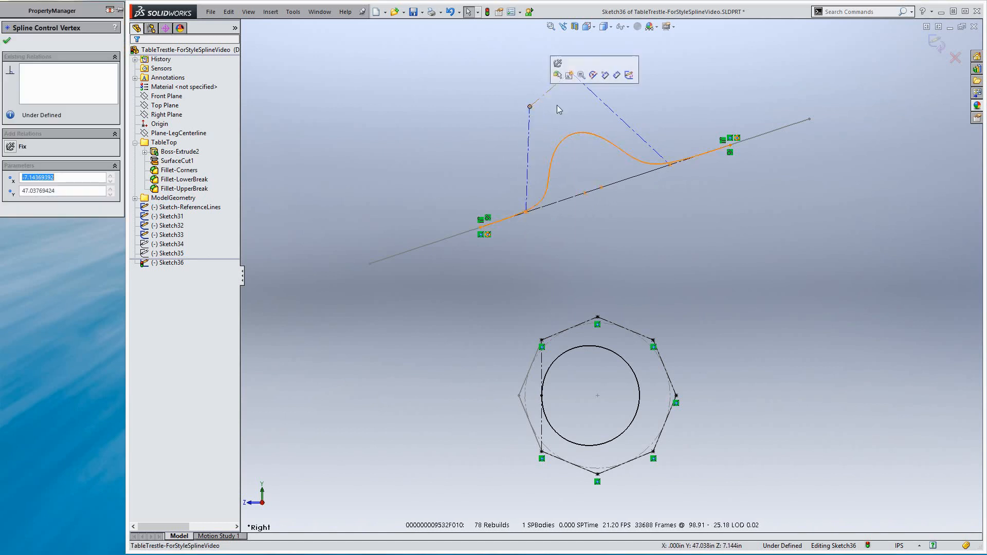
left_click(575, 84)
left_click_drag(570, 72, 587, 85)
key("Delete")
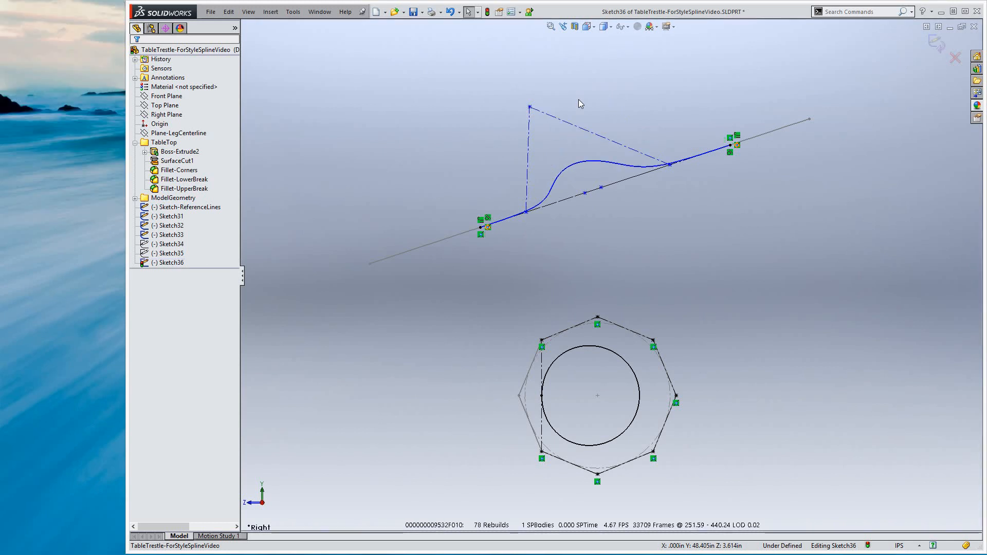
left_click_drag(530, 107, 555, 96)
left_click(588, 202)
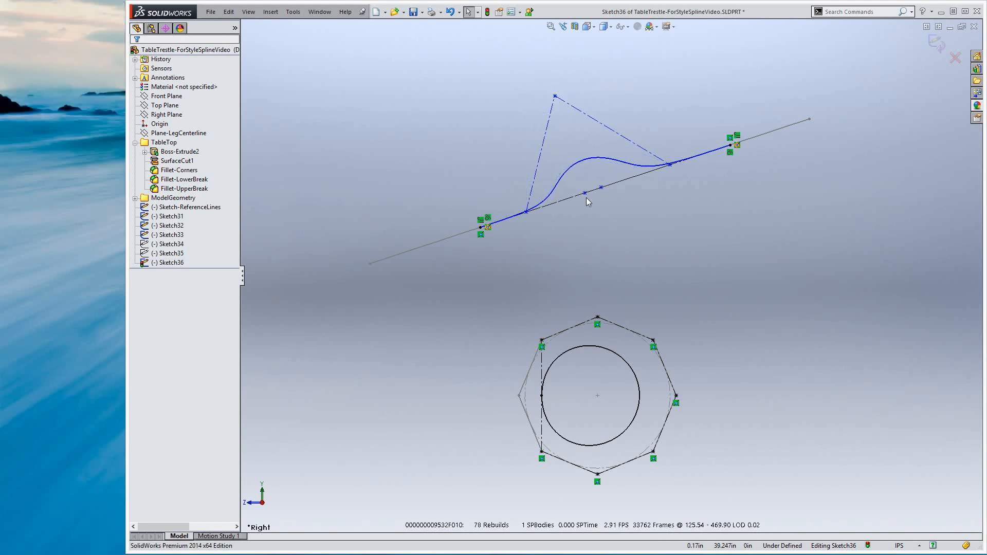
Smooth the arched spline by sliding its in-line control vertices closer to their own ends and lowering the peak vertex slightly
left_click_drag(622, 186, 519, 217)
left_click(570, 215)
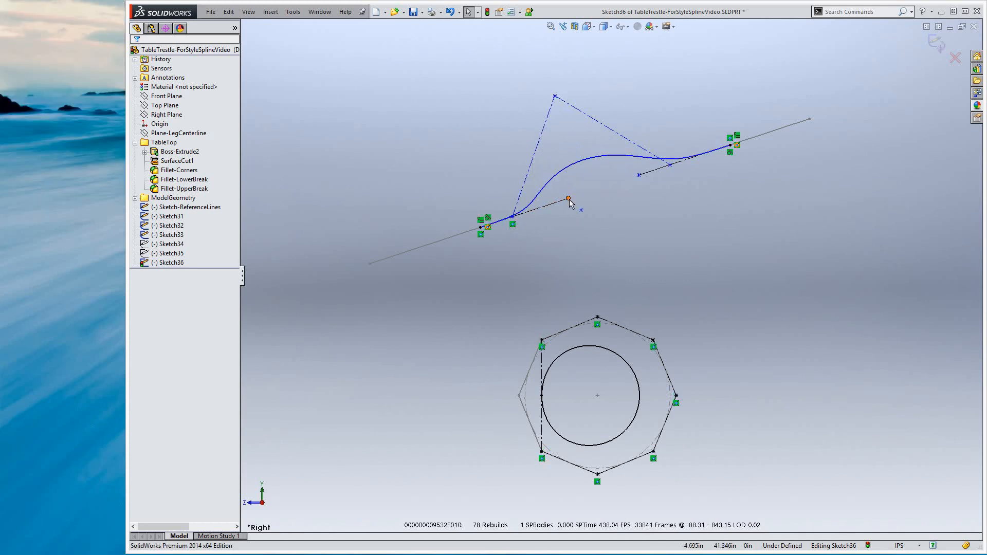
left_click_drag(602, 182, 572, 203)
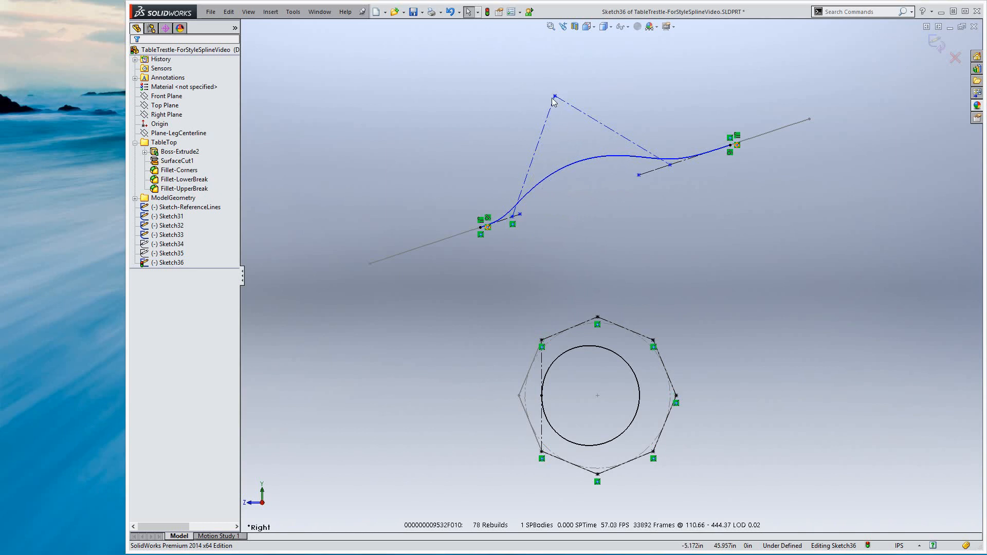
mouse_move(555, 98)
left_mouse_down()
mouse_move(541, 120)
mouse_move(548, 104)
left_mouse_up()
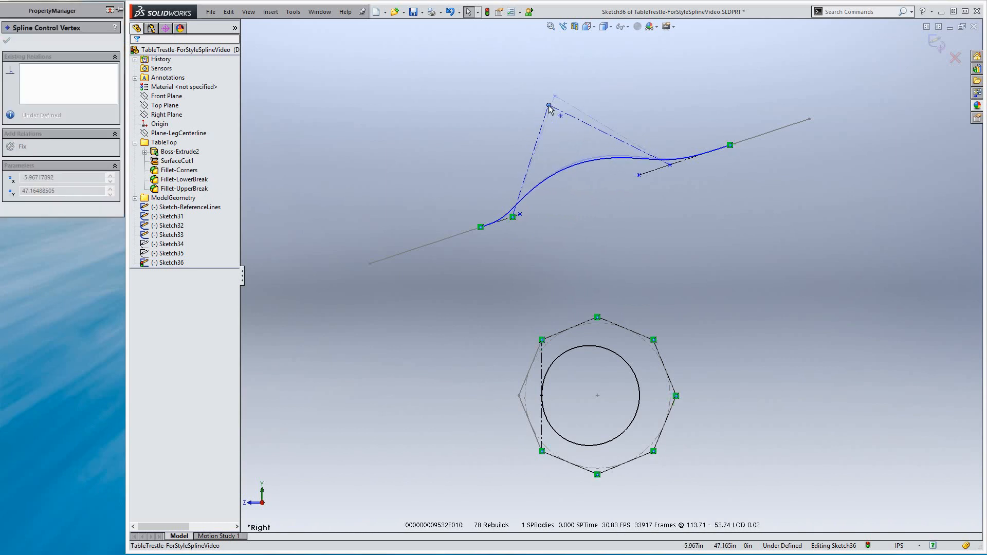
left_click(461, 161)
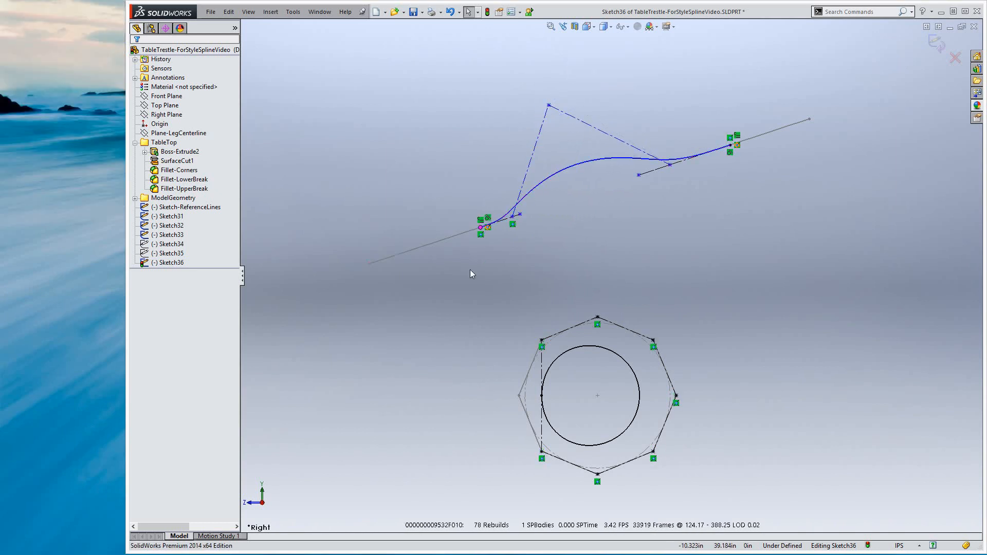
Exit the sketch and start a new 3D sketch, working at the table's nearest trestle leg
left_click(934, 49)
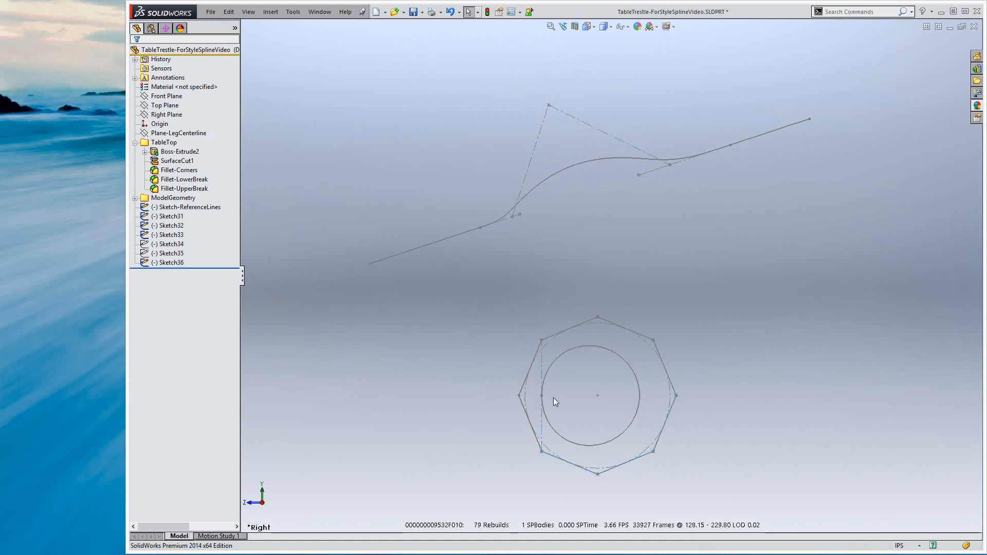
key("f")
scroll(617, 393, "down", 2)
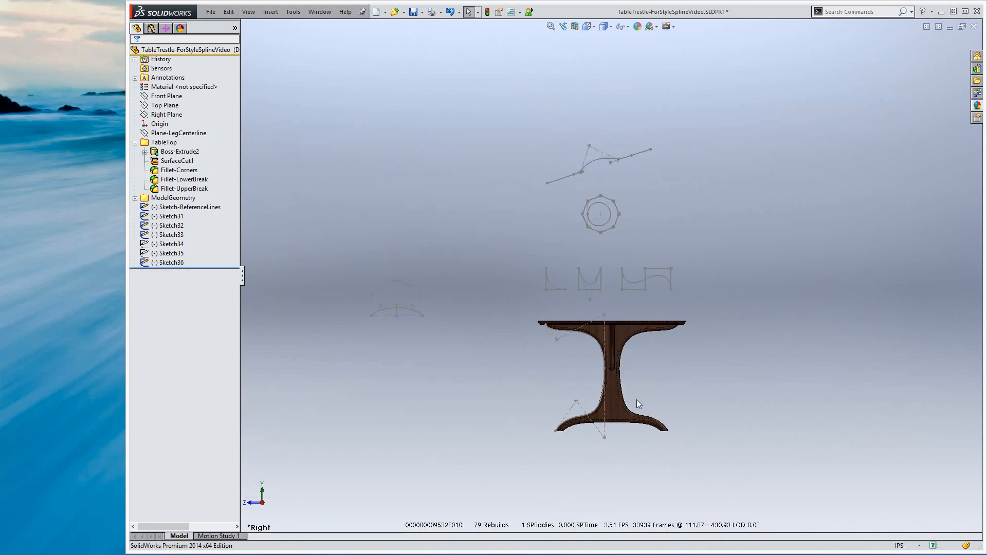
middle_click_drag(635, 400, 644, 401)
scroll(642, 399, "down", 6)
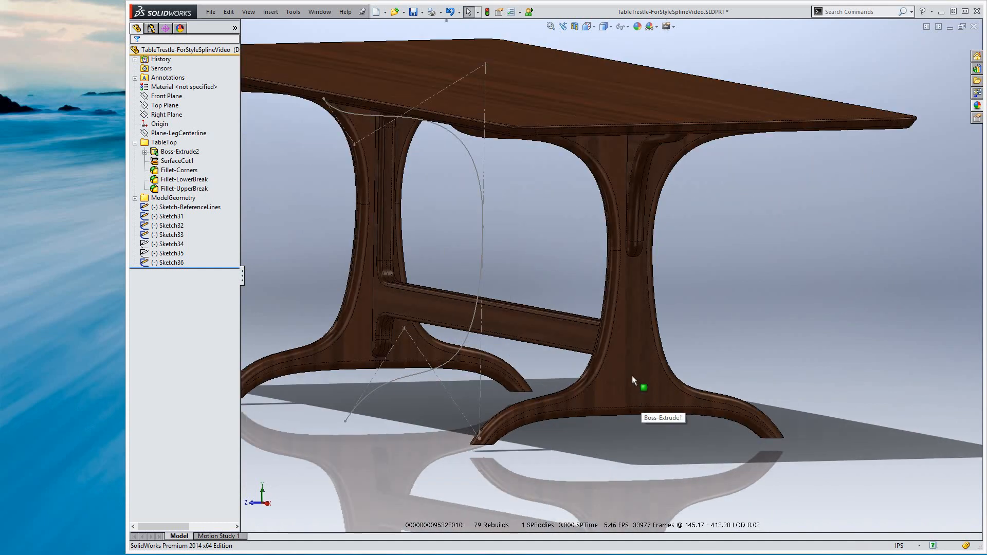
scroll(633, 383, "down", 2)
key("s")
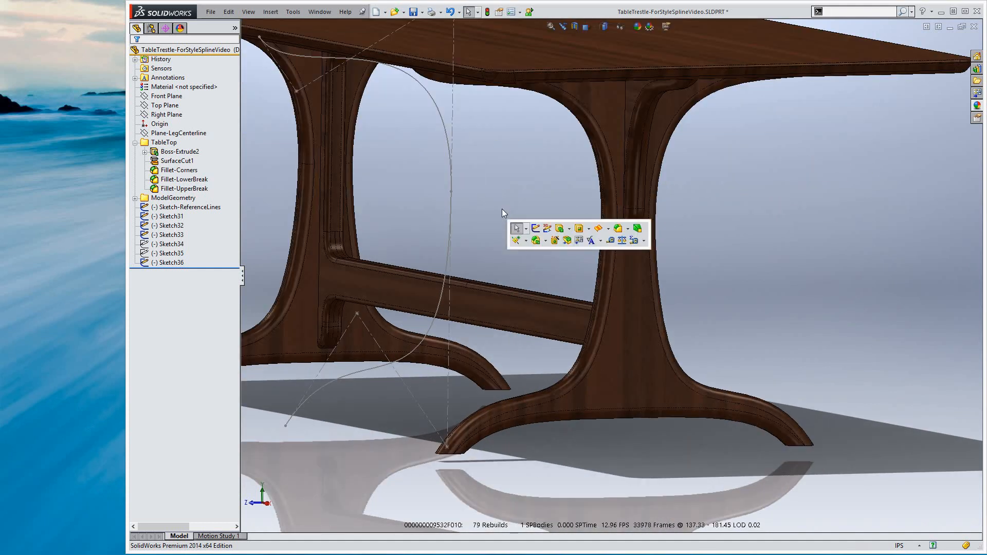
left_click(547, 229)
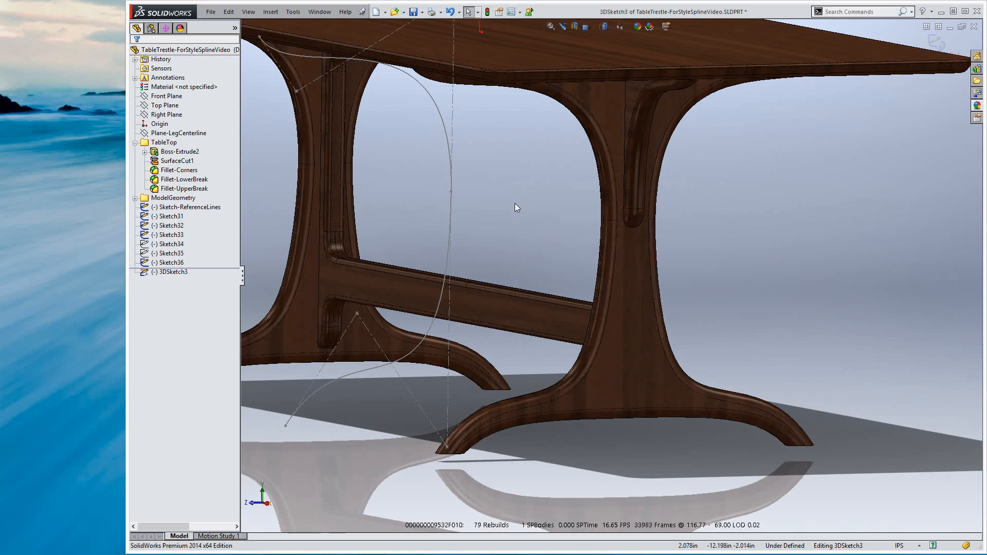
key("s")
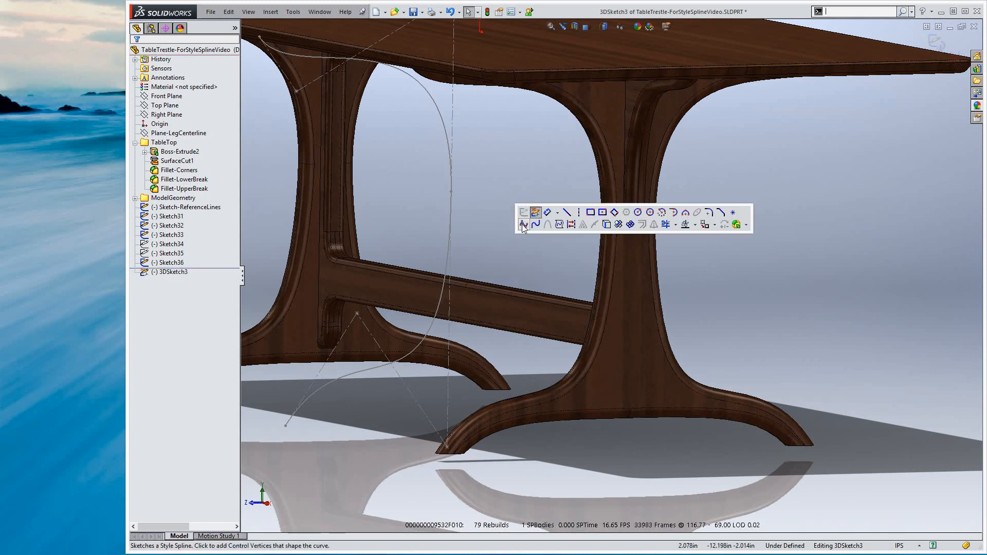
left_click(523, 224)
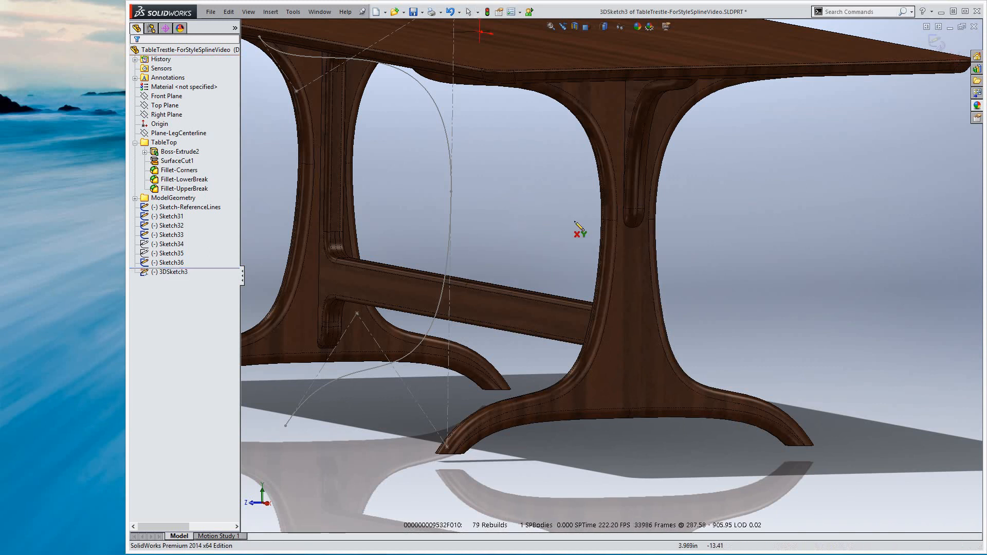
left_click(603, 220)
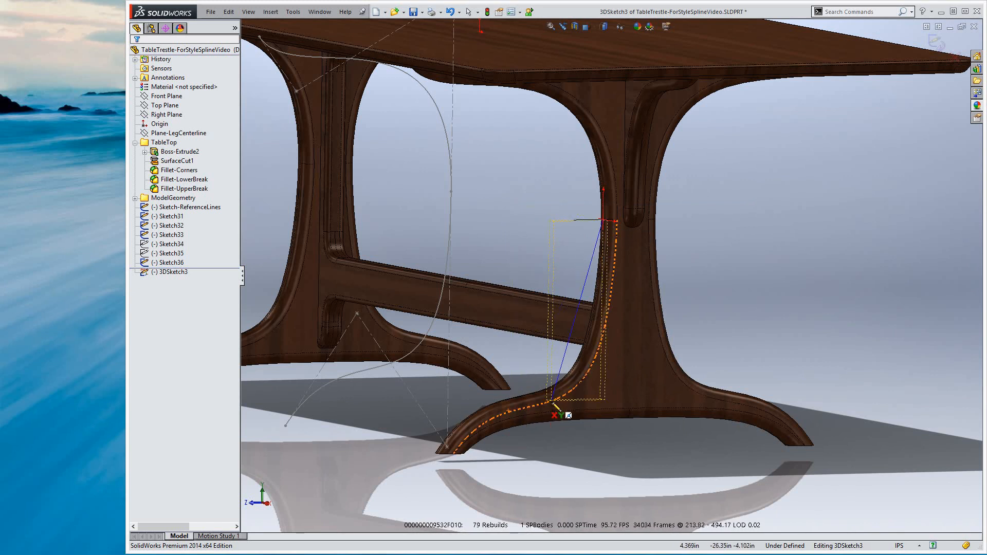
left_click(552, 400)
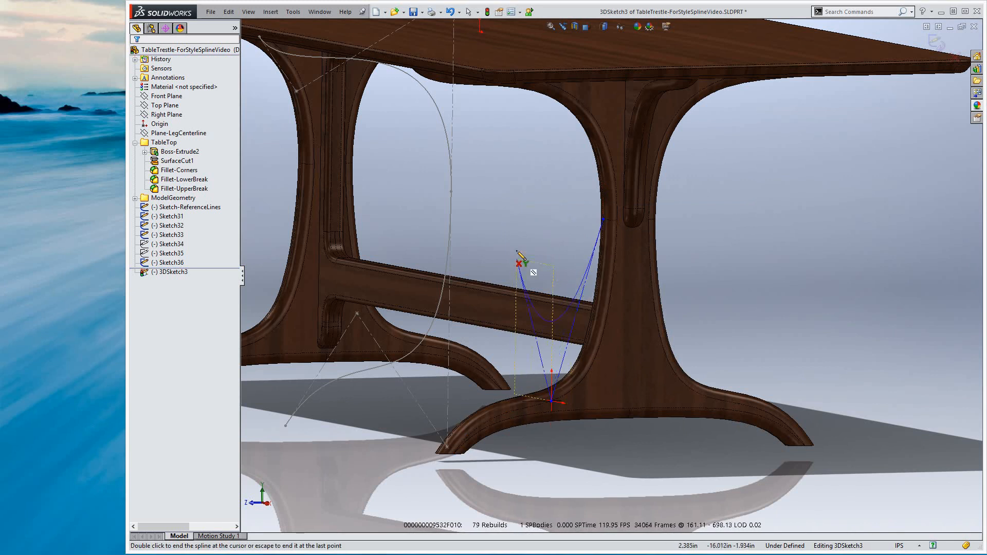
key("Escape")
Sketch a three-vertex style spline from the nearest leg's narrow waist, out past its far side, and back to the foot's upper edge
key("s")
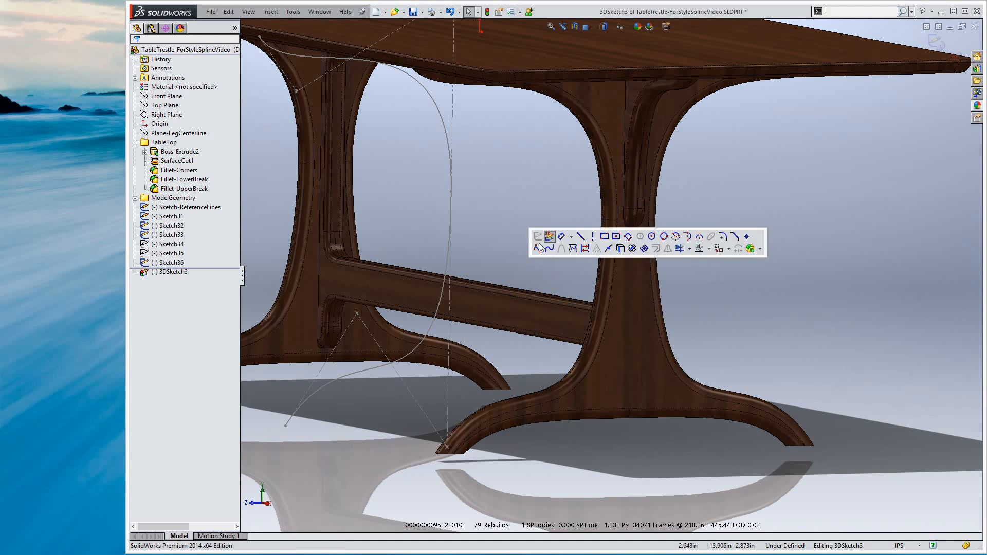
left_click(549, 248)
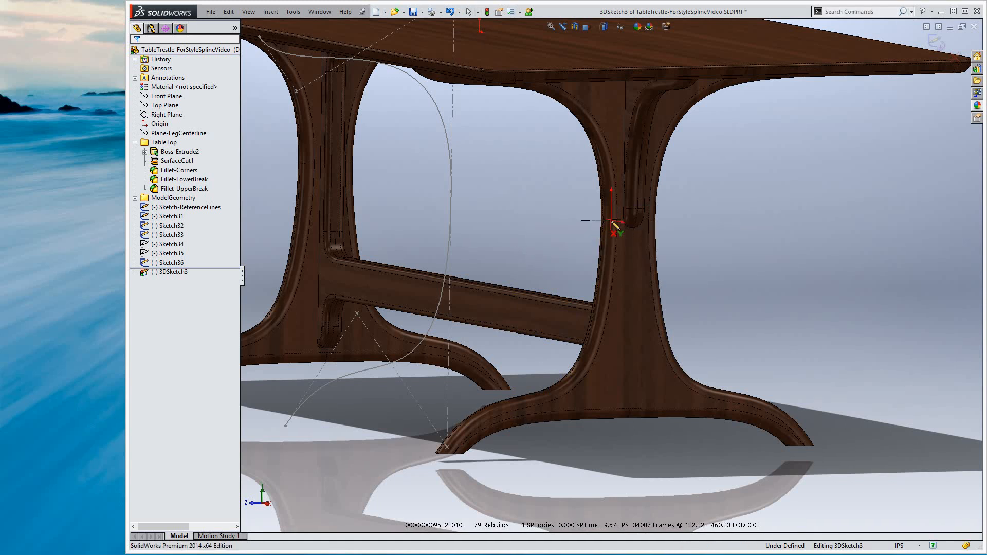
left_click(622, 222)
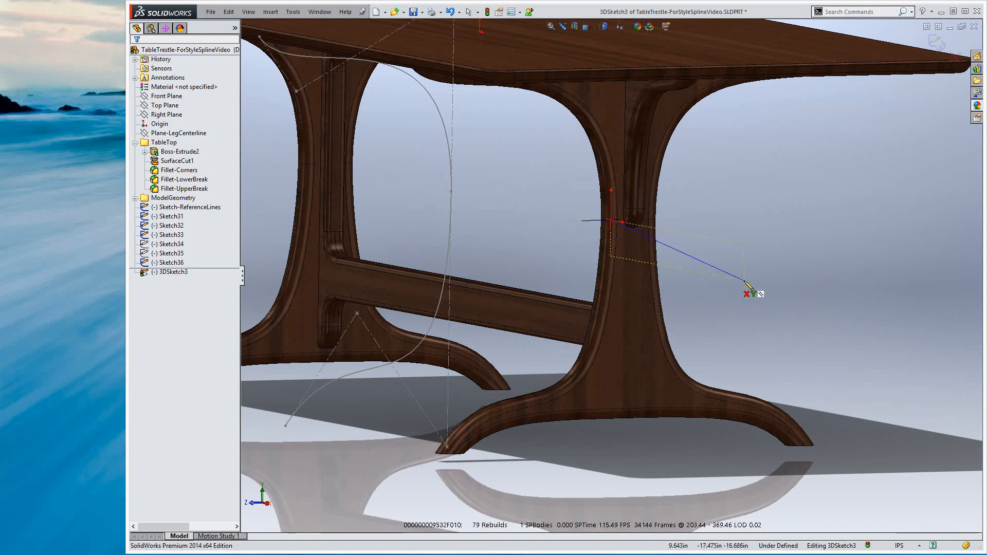
left_click(745, 281)
left_click(543, 403)
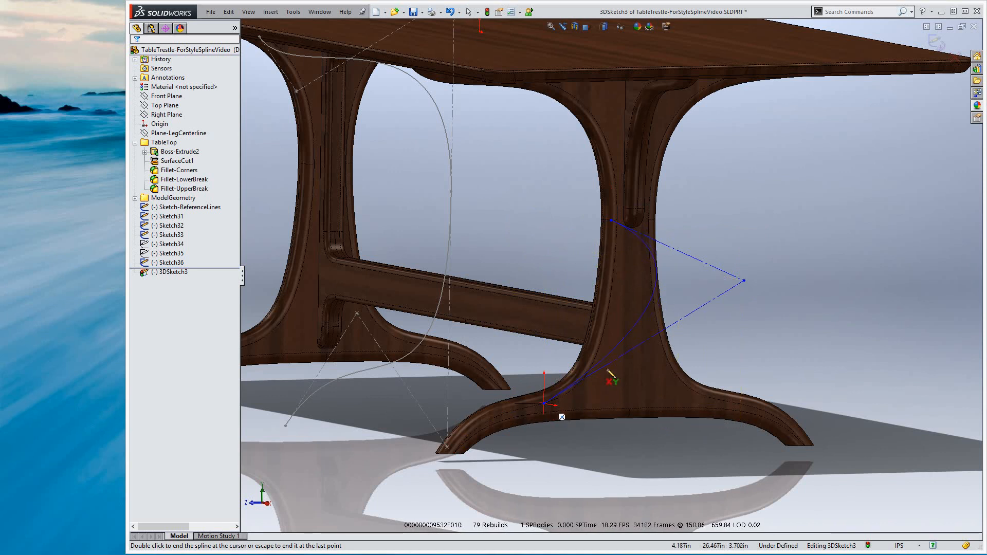
key("Escape")
Move the style spline's middle control vertex across the leg, into the open space beside its concave edge
middle_click_drag(625, 391, 669, 334)
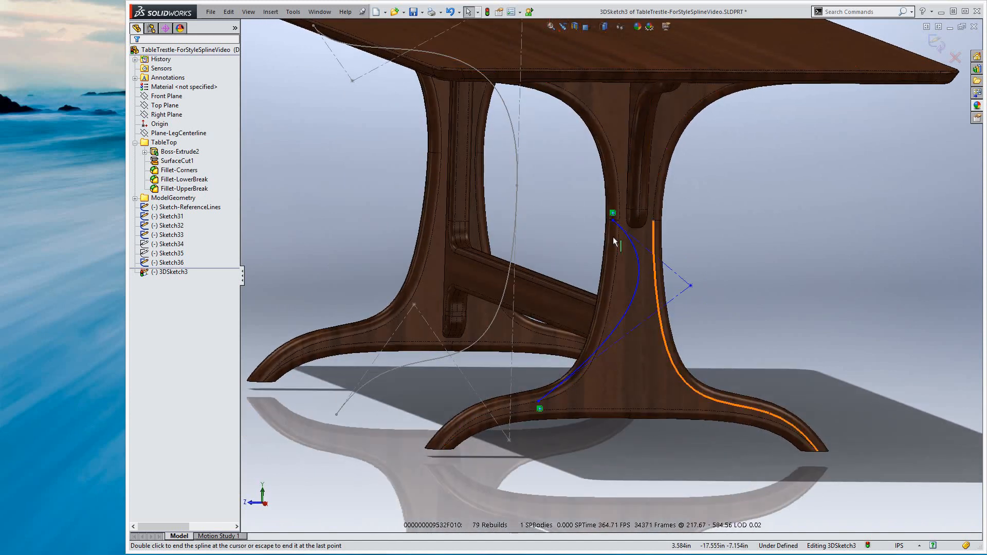
middle_click_drag(645, 356, 628, 344)
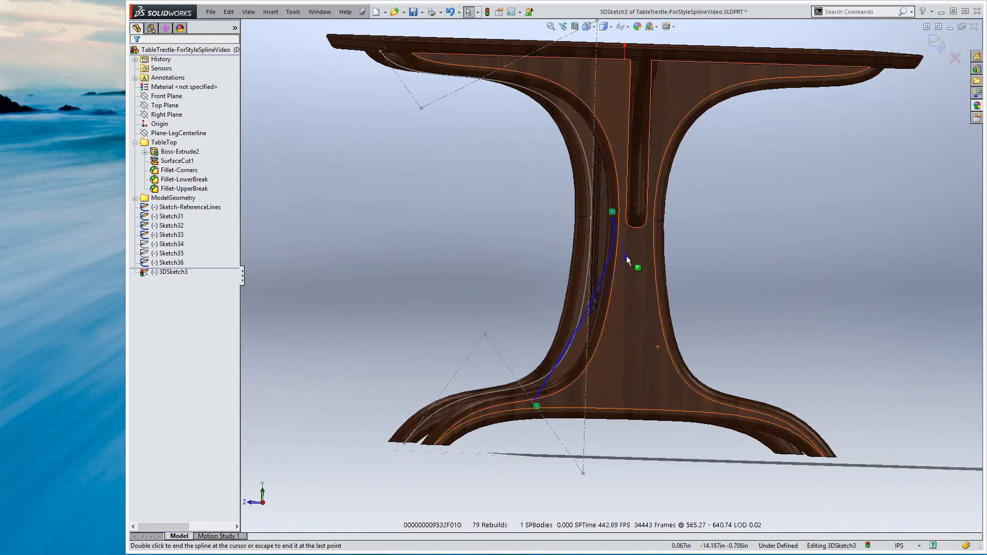
left_click_drag(626, 255, 535, 239)
left_click(458, 245)
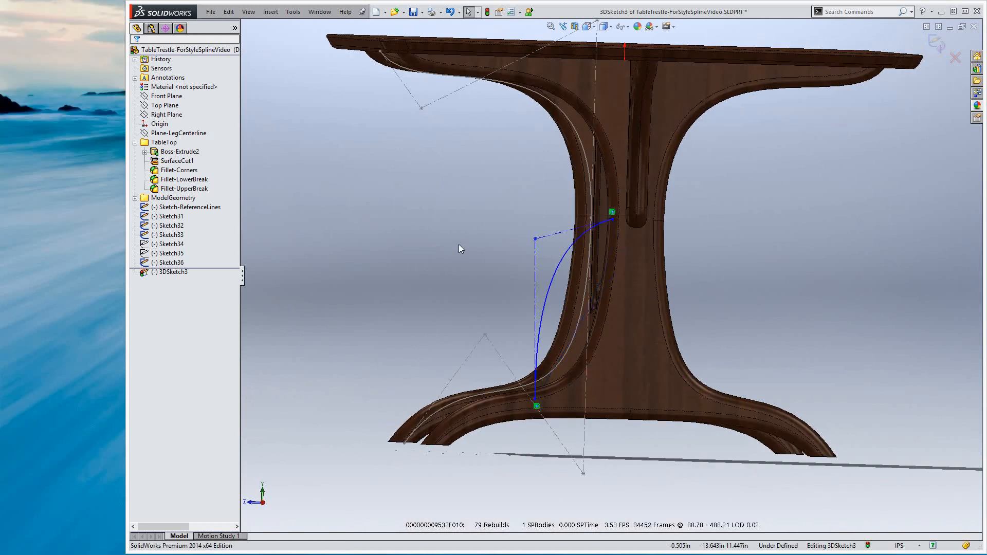
Dimension the middle control vertex's distance from the Right Plane
key("s")
left_click(468, 257)
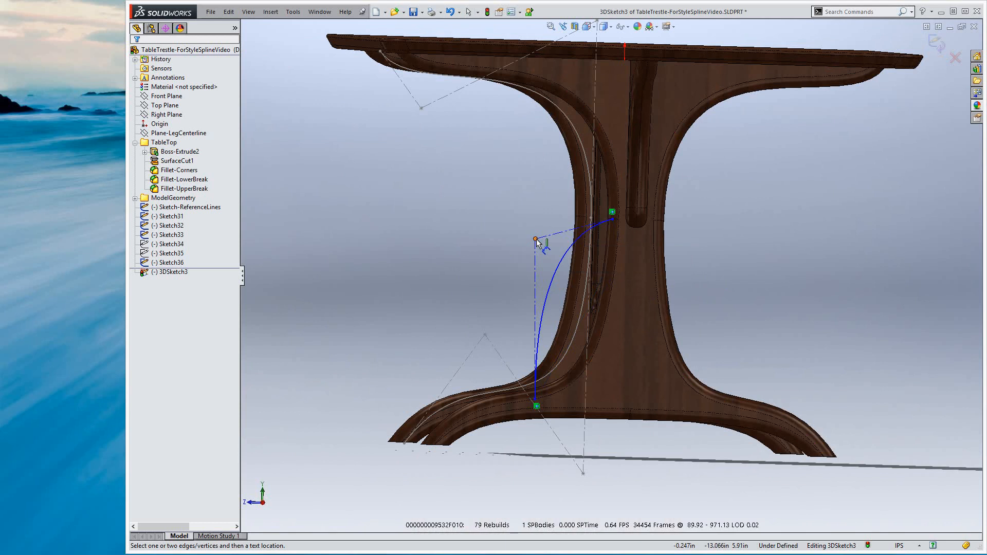
left_click(535, 239)
left_click(166, 114)
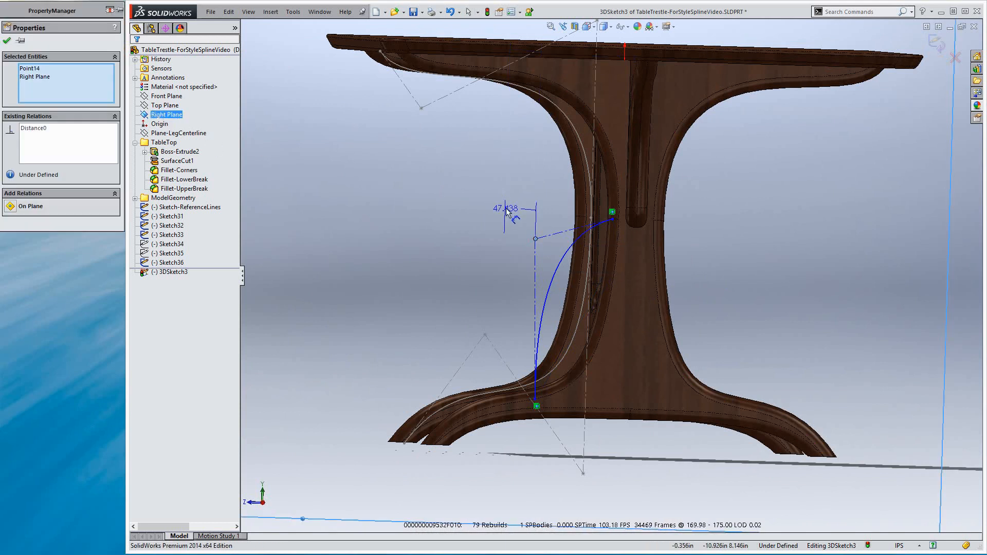
left_click(507, 211)
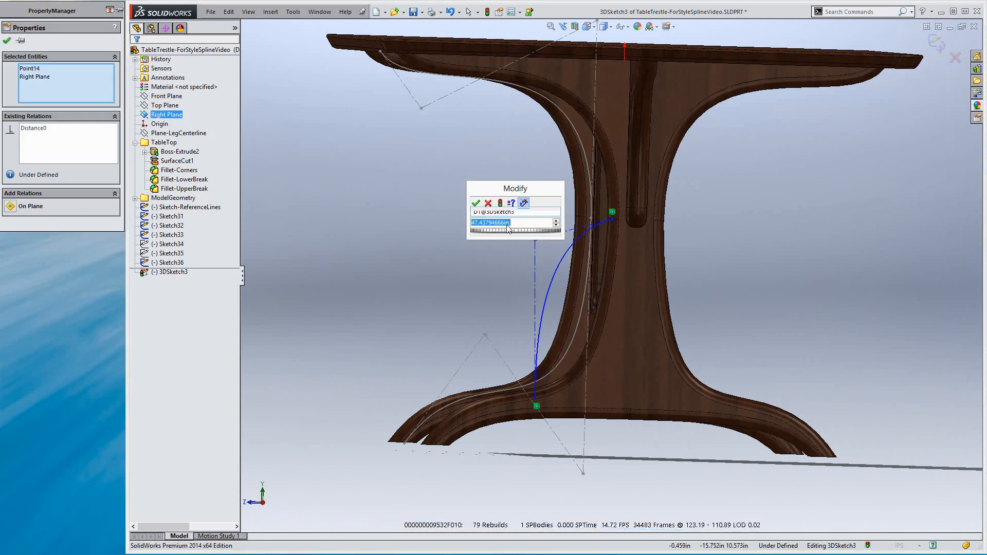
key("Return")
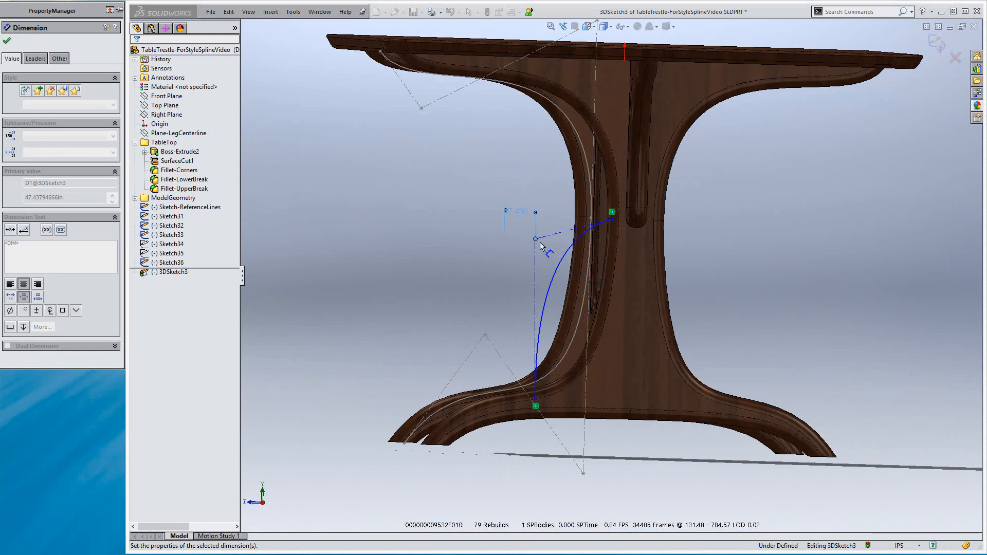
Dimension the middle control vertex's distance from the Top Plane
left_click(536, 240)
left_click(171, 106)
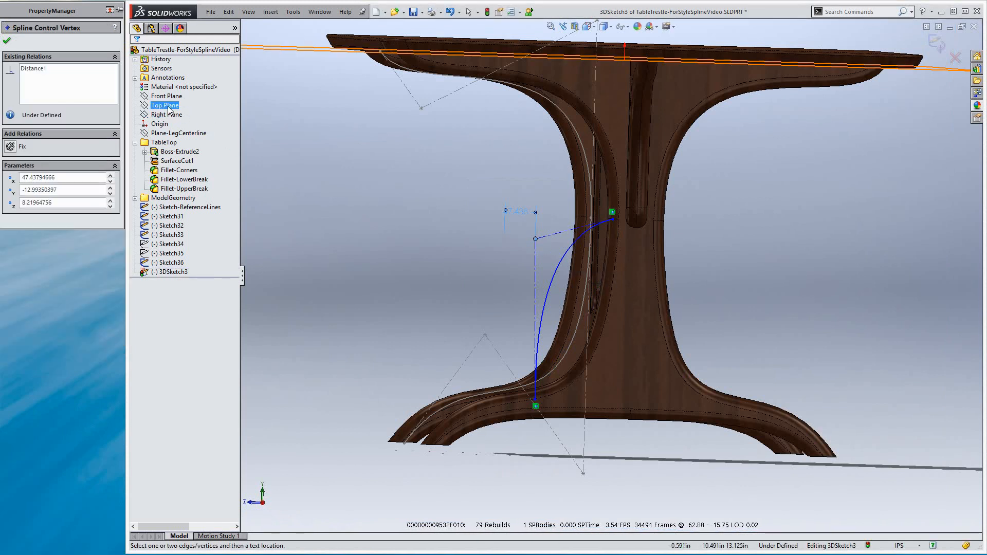
left_click(548, 160)
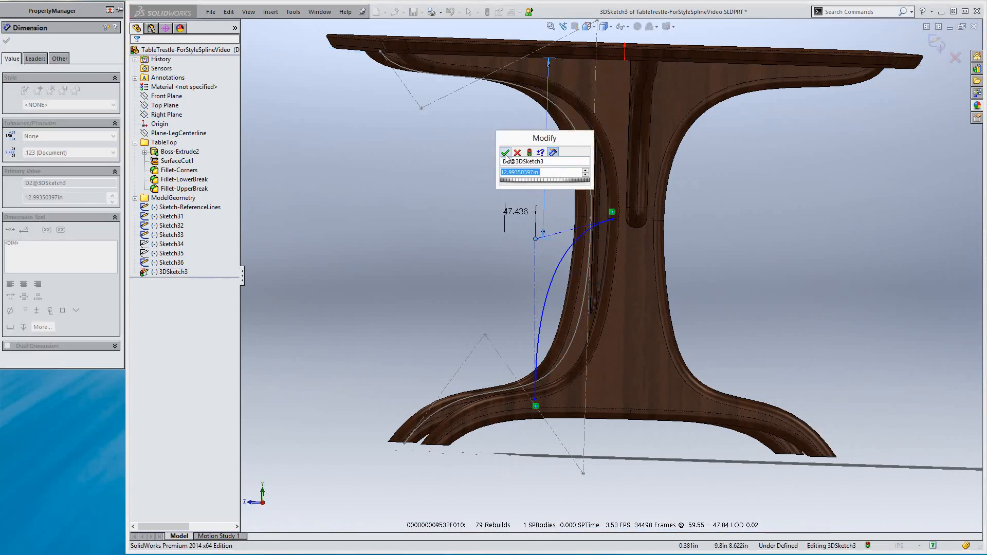
key("Return")
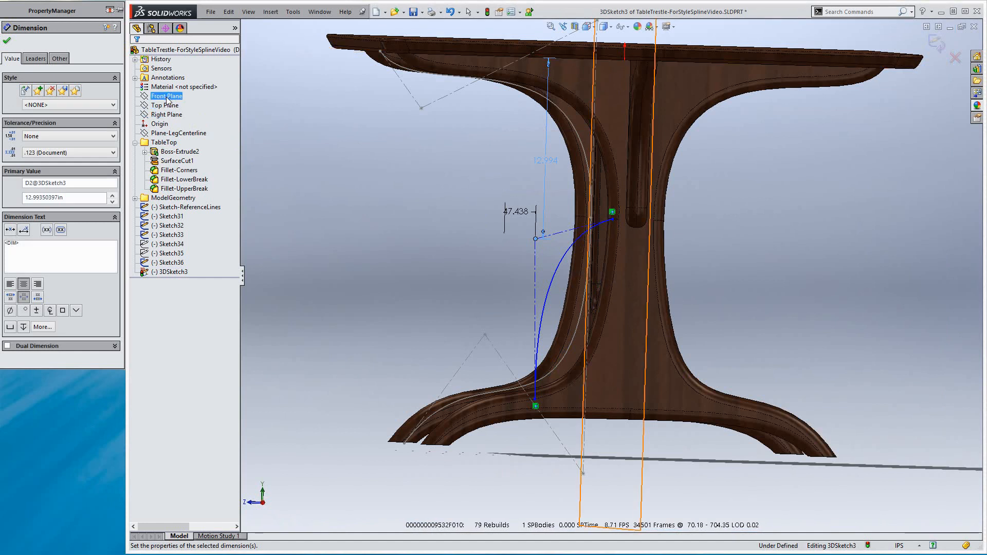
Dimension the middle control vertex's distance from the Front Plane and leave the dimension command
left_click(173, 97)
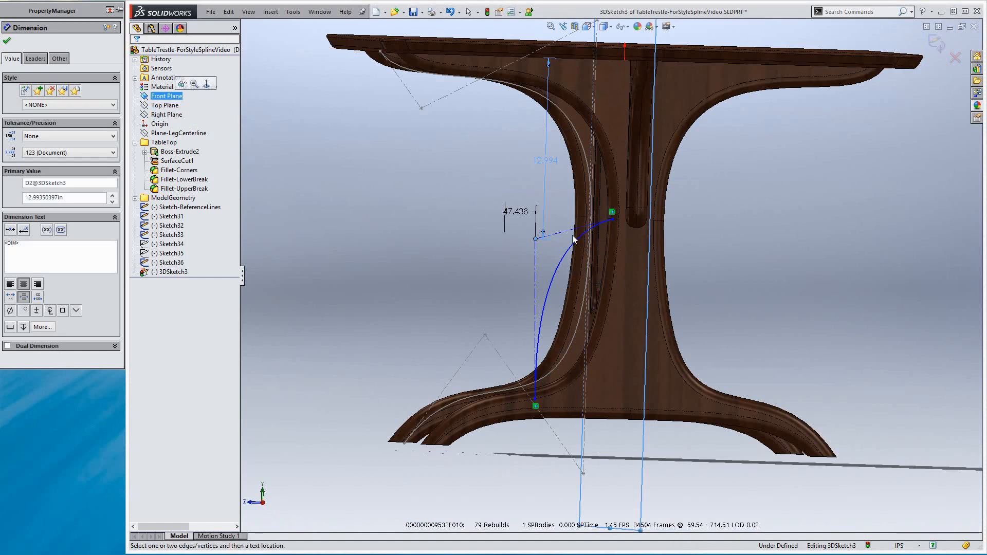
left_click(535, 252)
left_click(476, 290)
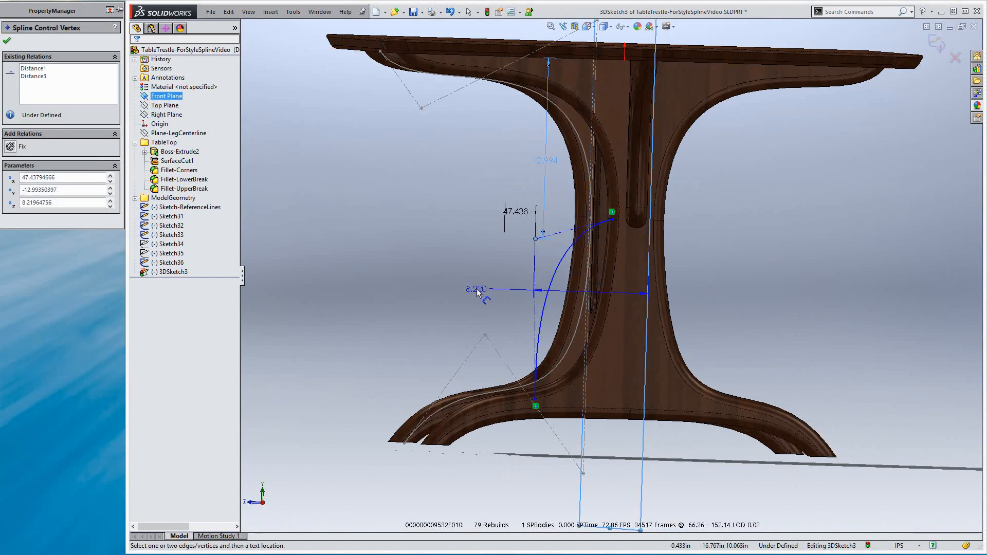
left_click(436, 281)
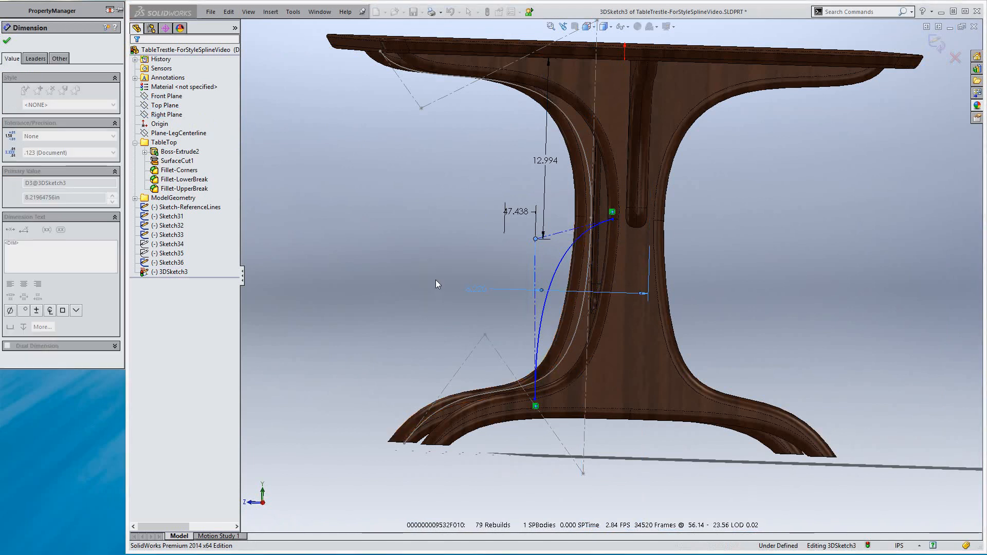
key("Escape")
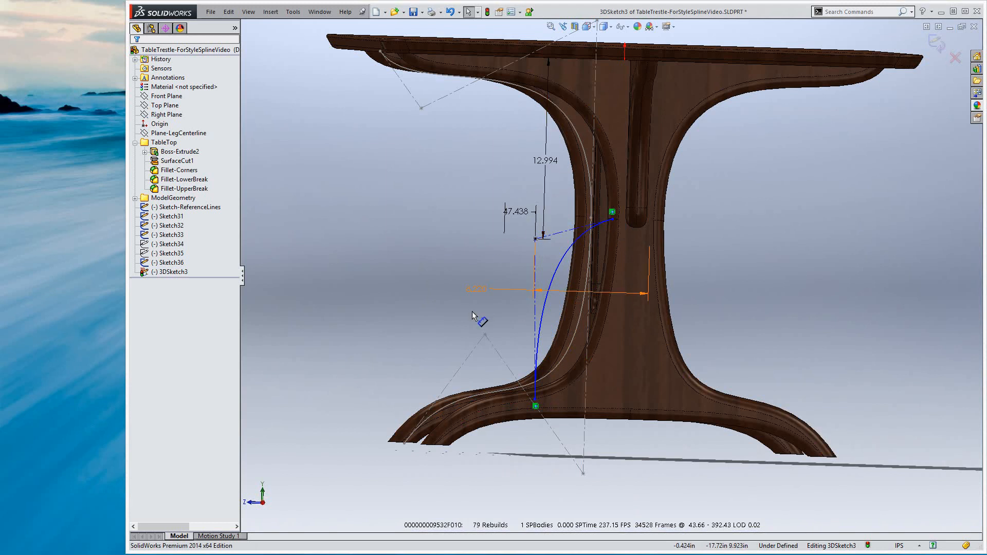
Set the control vertex's distance from the Front Plane to 3 in
left_click(472, 289)
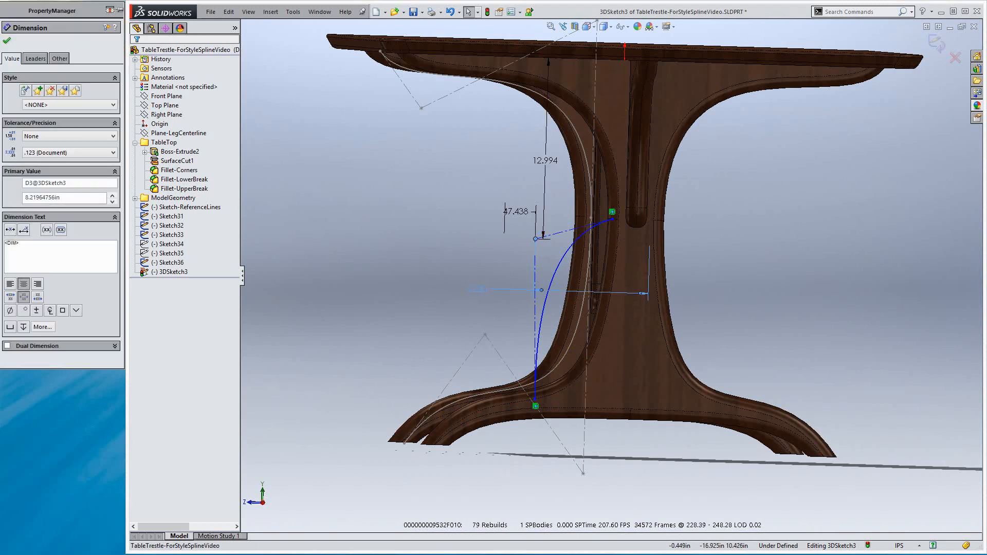
double_click(481, 291)
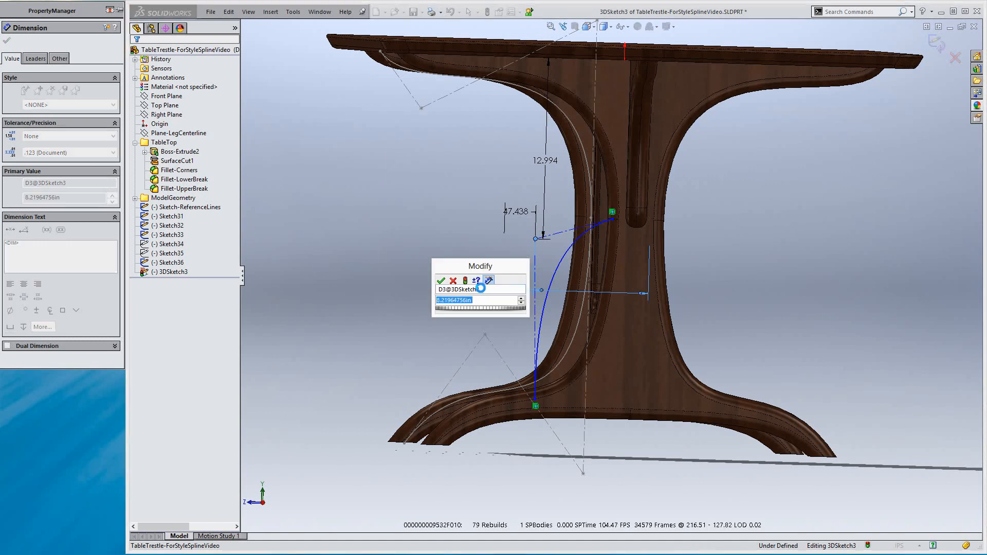
type("3")
key("Return")
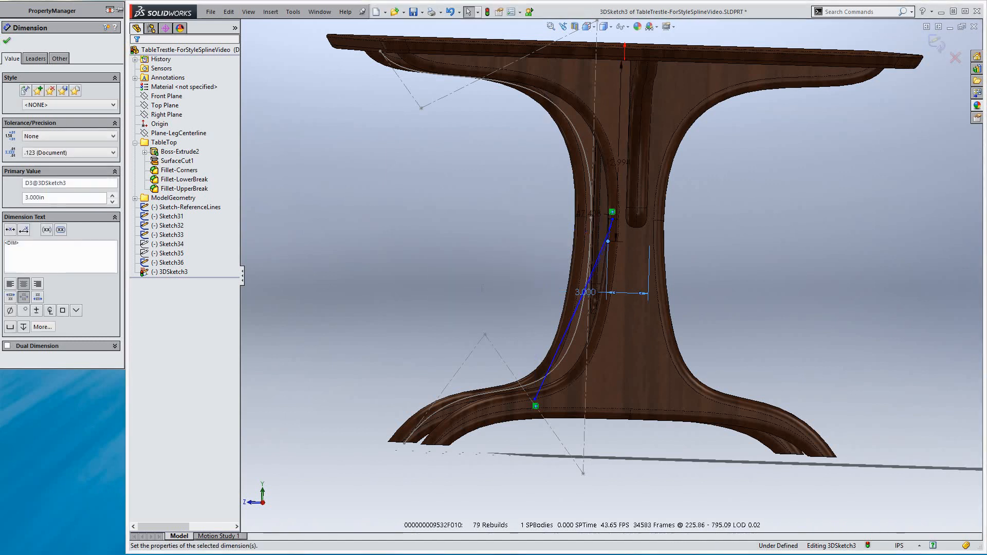
left_click(522, 244)
Delete the plane distance dimensions from the style spline's middle control vertex
key("ctrl+shift+z")
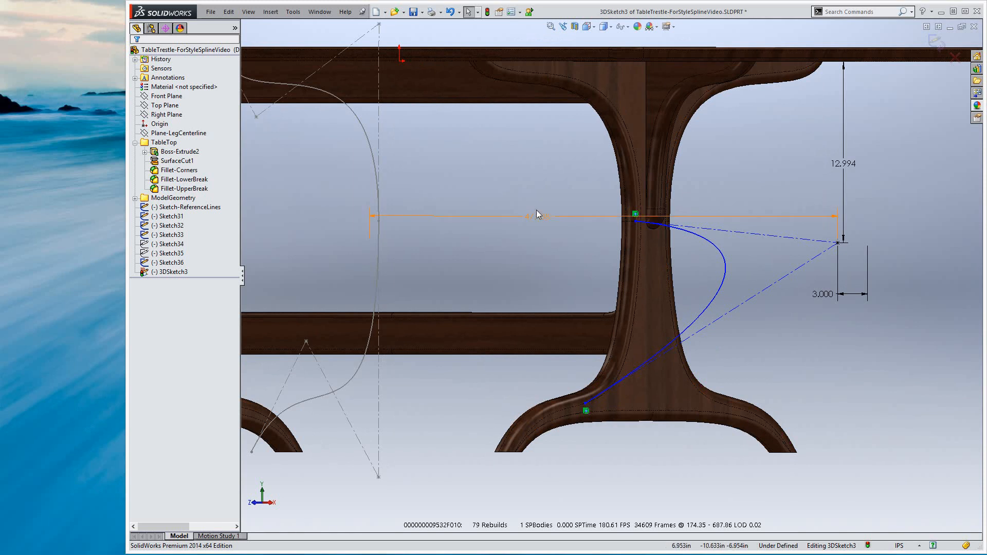
left_click(845, 167)
key("Delete")
left_click(821, 295)
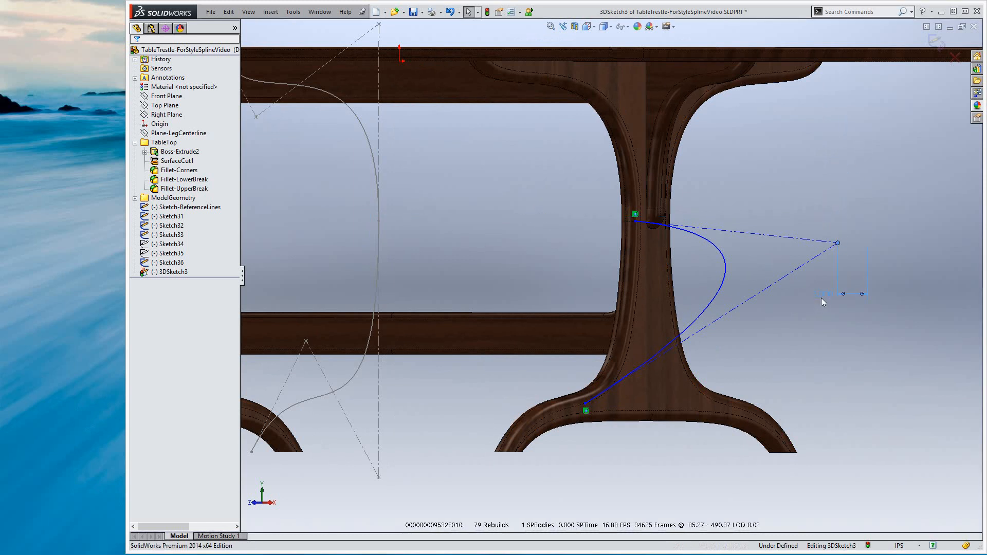
key("Delete")
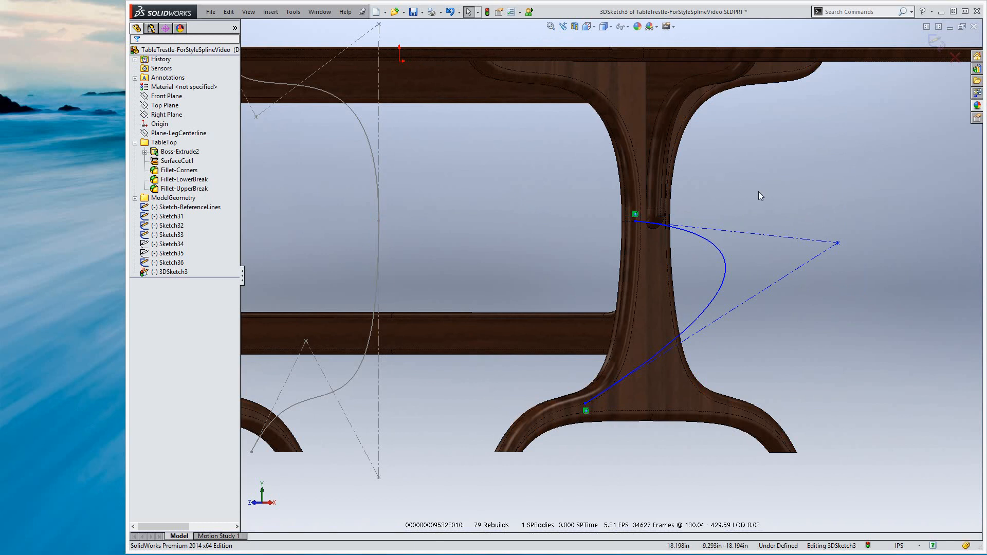
Show the sketcher triad on the middle control vertex and move the vertex along its Z and X axes, closer to the leg
right_click(838, 243)
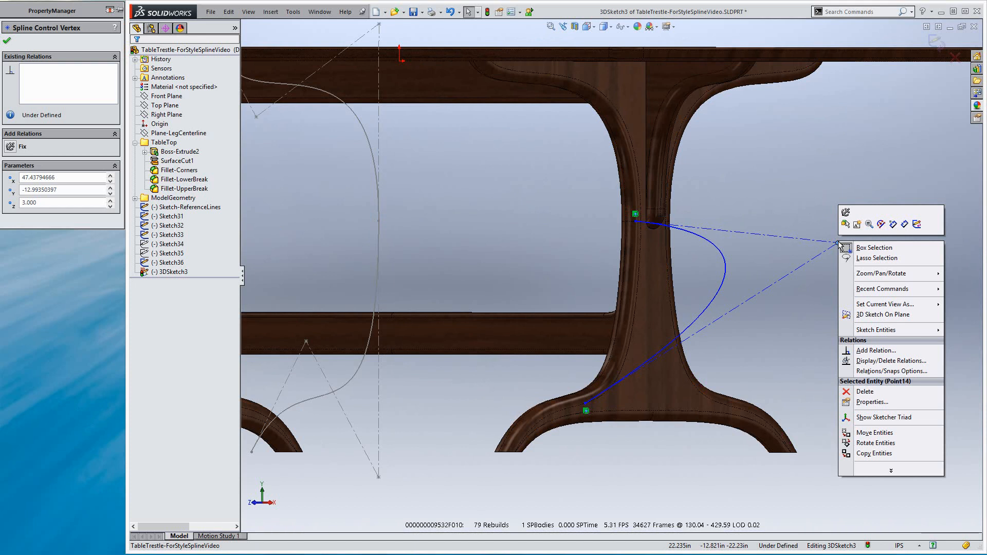
left_click(868, 417)
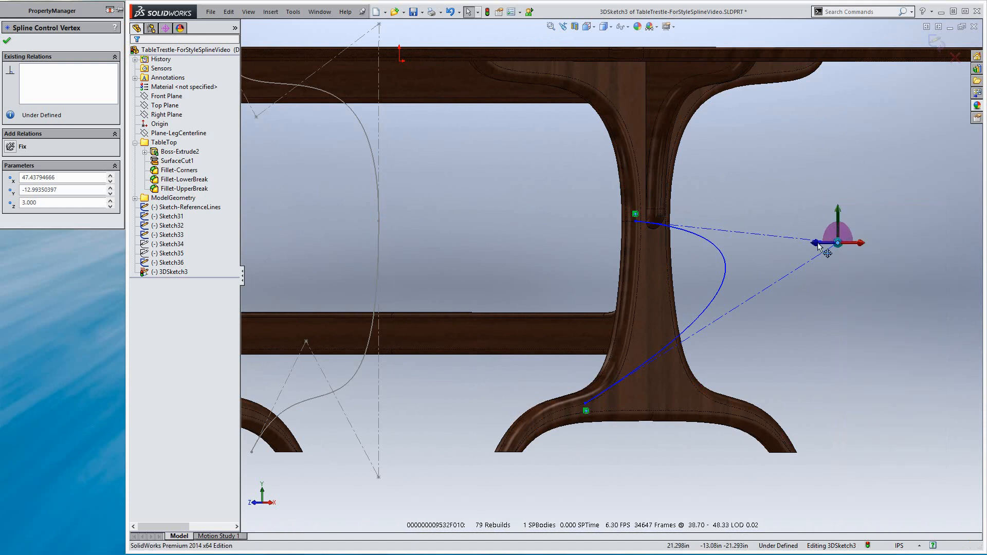
left_click_drag(819, 247, 765, 243)
middle_click_drag(637, 323, 645, 335)
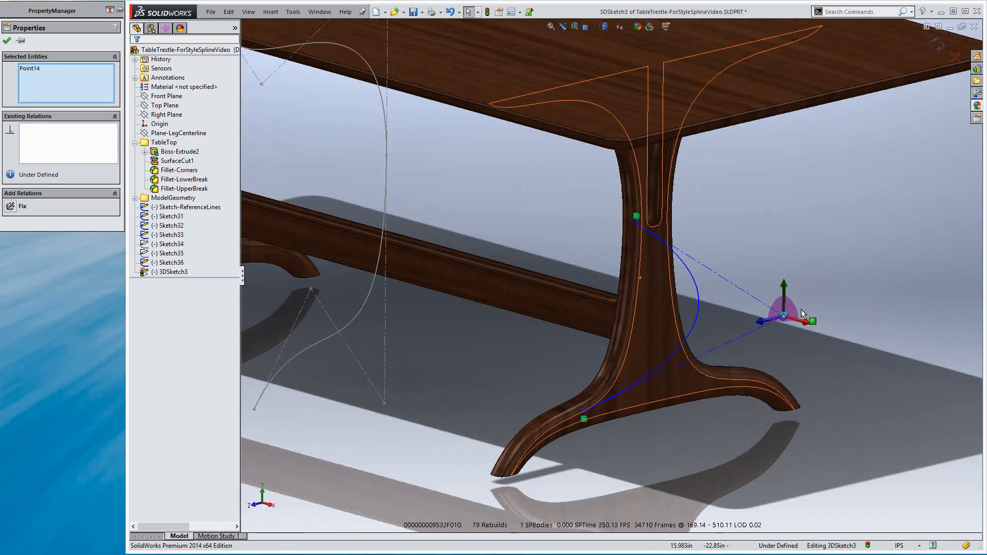
left_click_drag(797, 319, 770, 280)
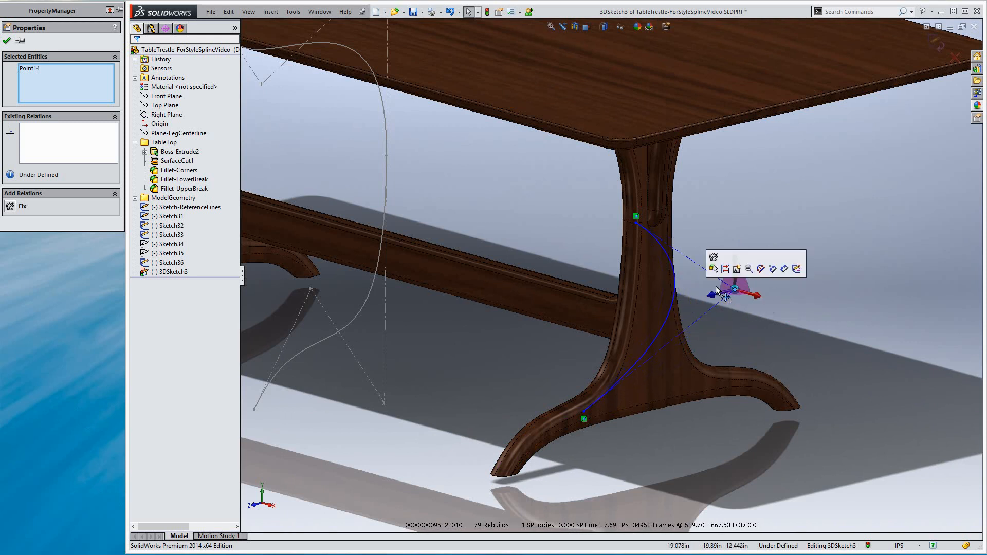
left_click(585, 257)
key("space")
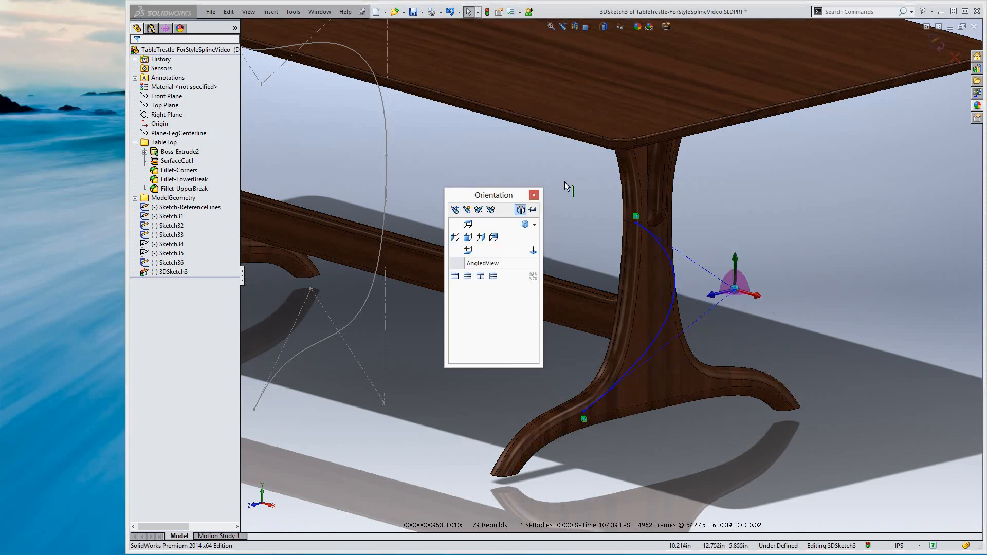
left_click(589, 320)
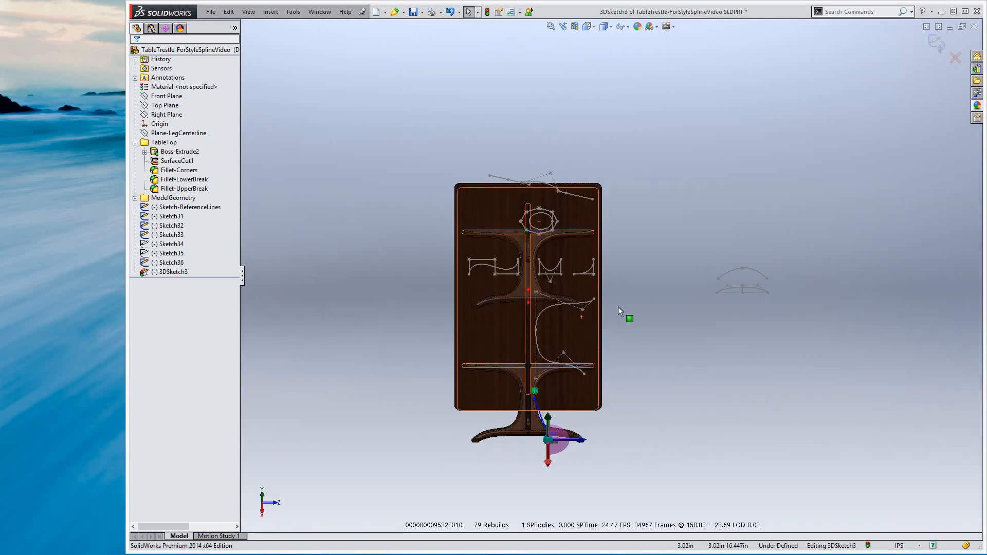
scroll(560, 443, "down", 5)
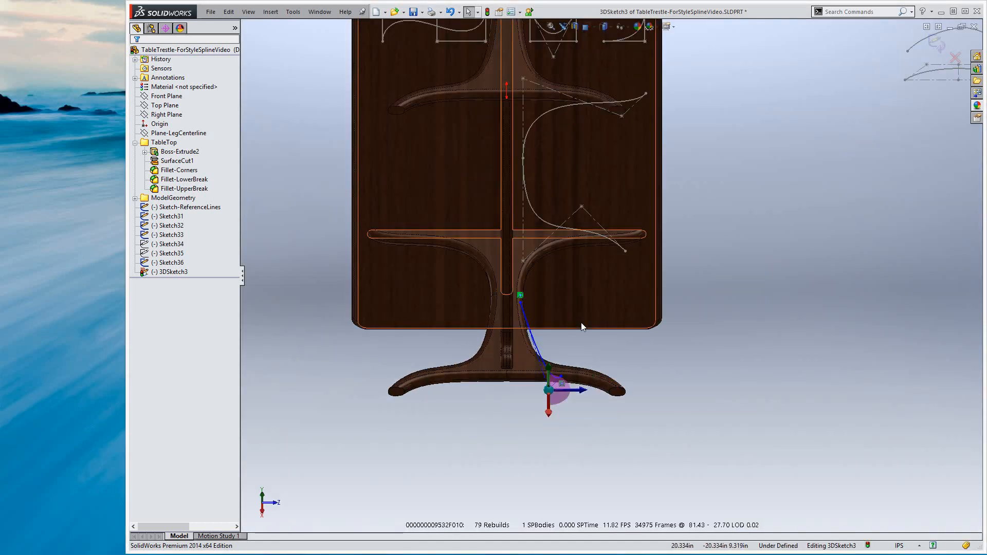
scroll(581, 330, "down", 3)
scroll(578, 332, "down", 1)
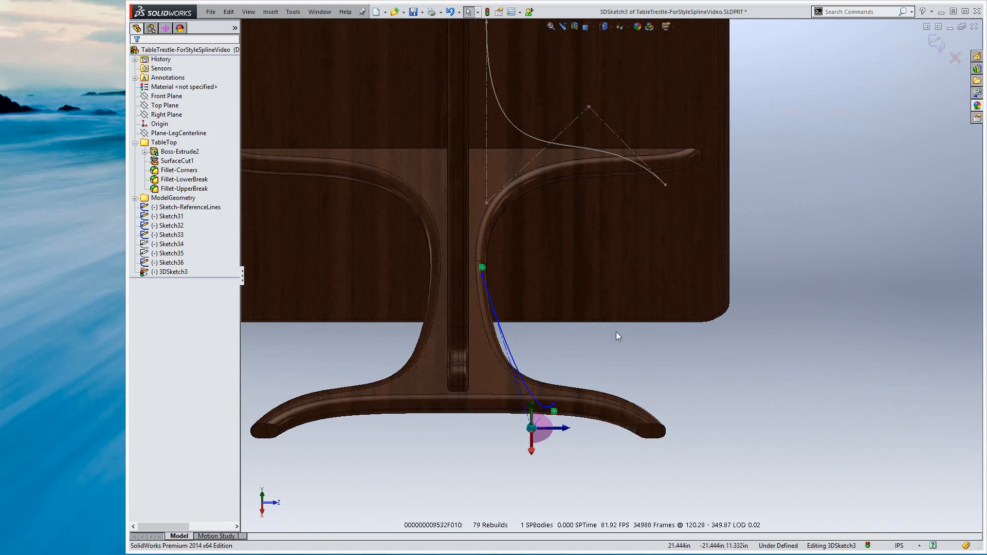
key("space")
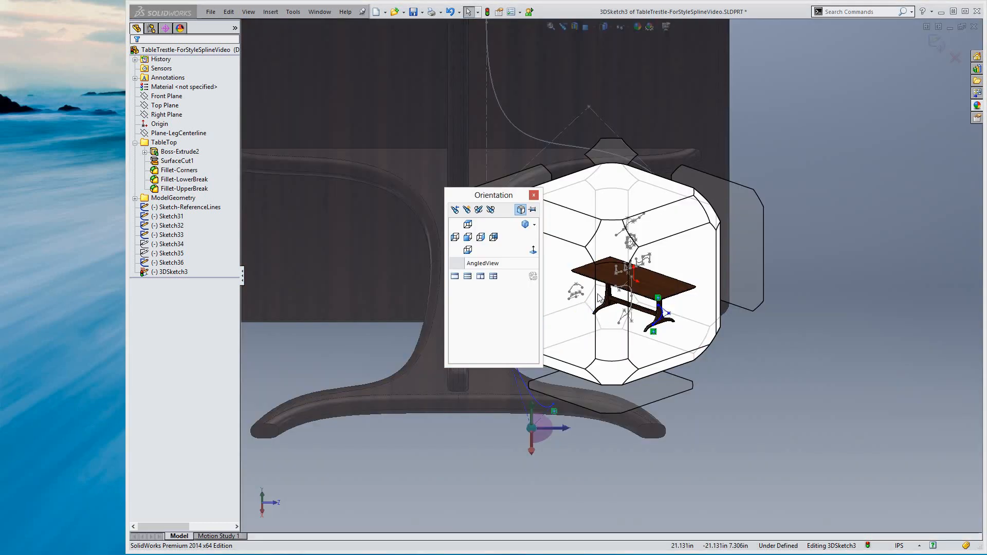
left_click(552, 333)
In the front view, hide the sketcher triad and move the style spline's middle control vertex in closer to the leg
key("space")
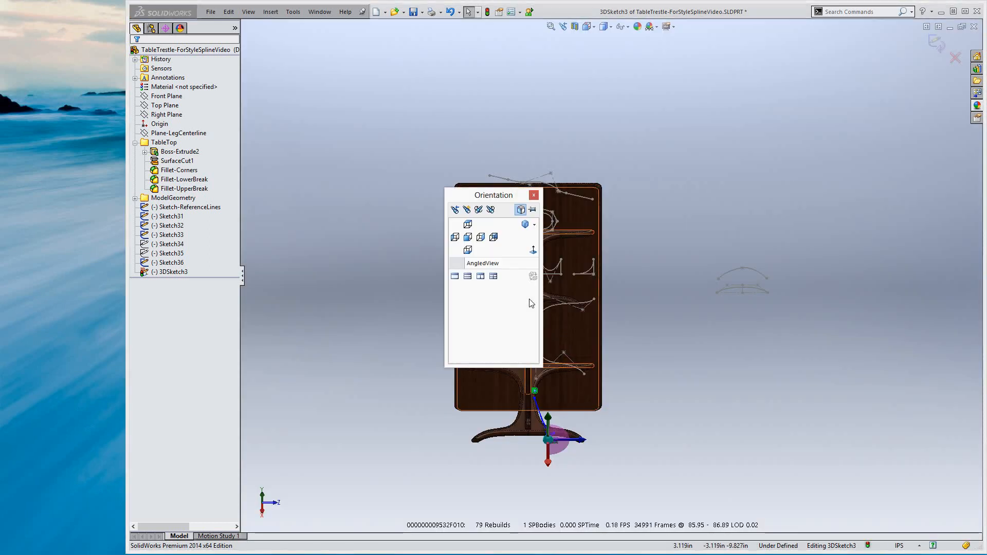
left_click(562, 284)
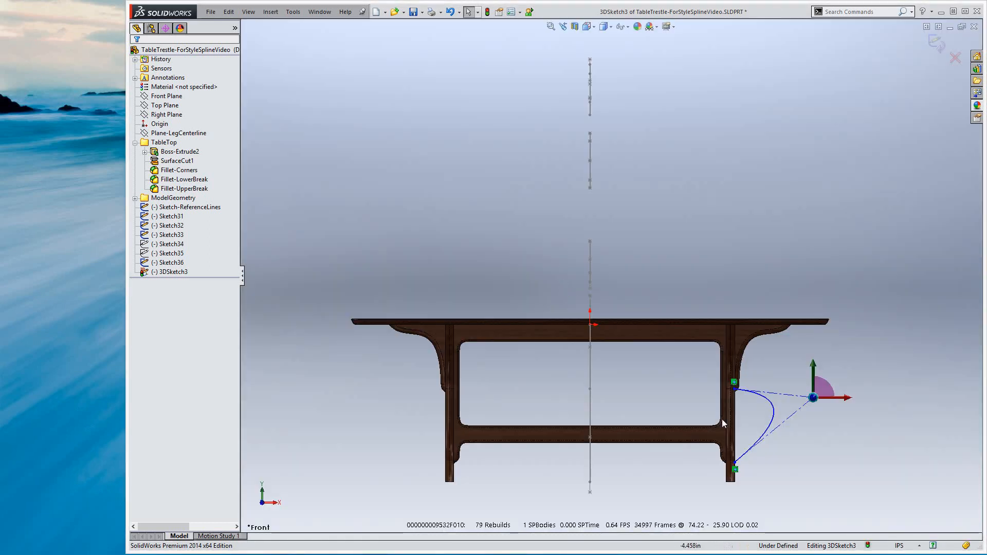
scroll(722, 423, "down", 5)
right_click(745, 349)
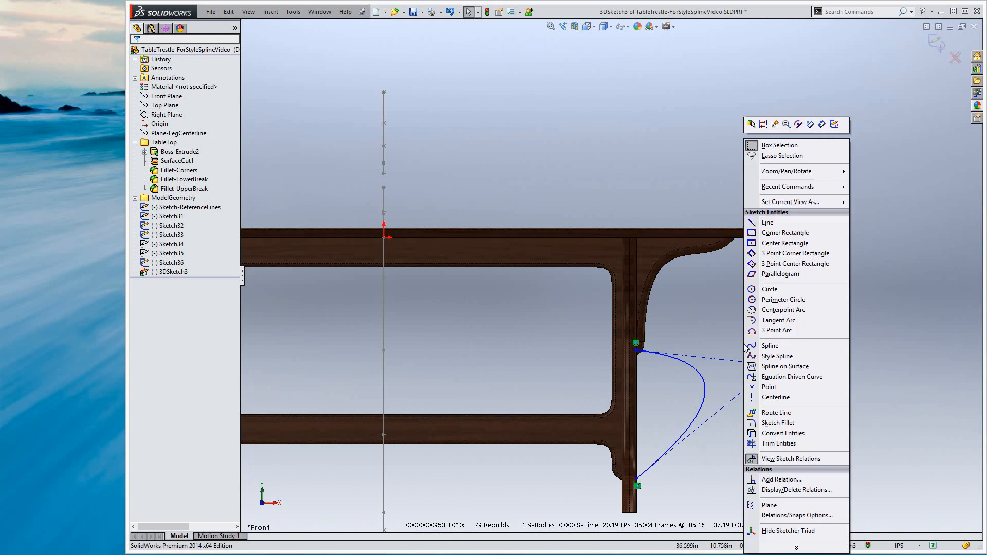
left_click(779, 530)
left_click_drag(757, 369, 673, 353)
key("Escape")
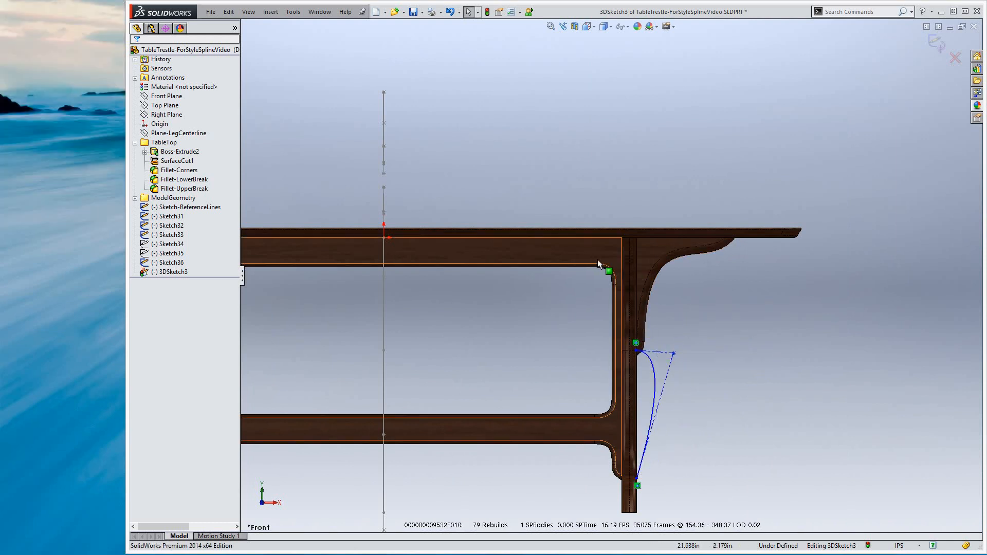
Delete the style spline attached to the trestle leg from the 3D sketch
mouse_move(566, 256)
middle_mouse_down()
mouse_move(465, 257)
mouse_move(464, 269)
middle_mouse_up()
left_click(493, 394)
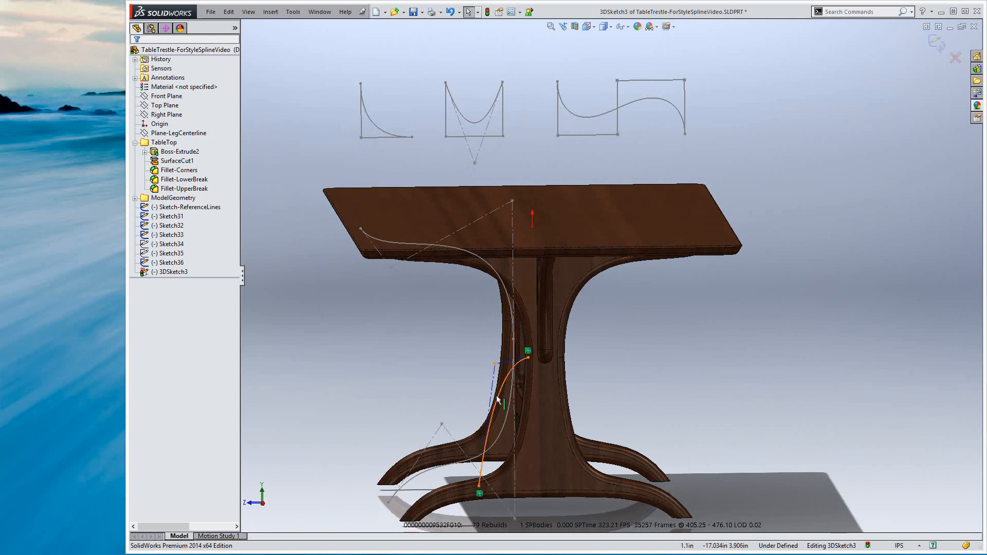
left_click(499, 394)
left_click(474, 340)
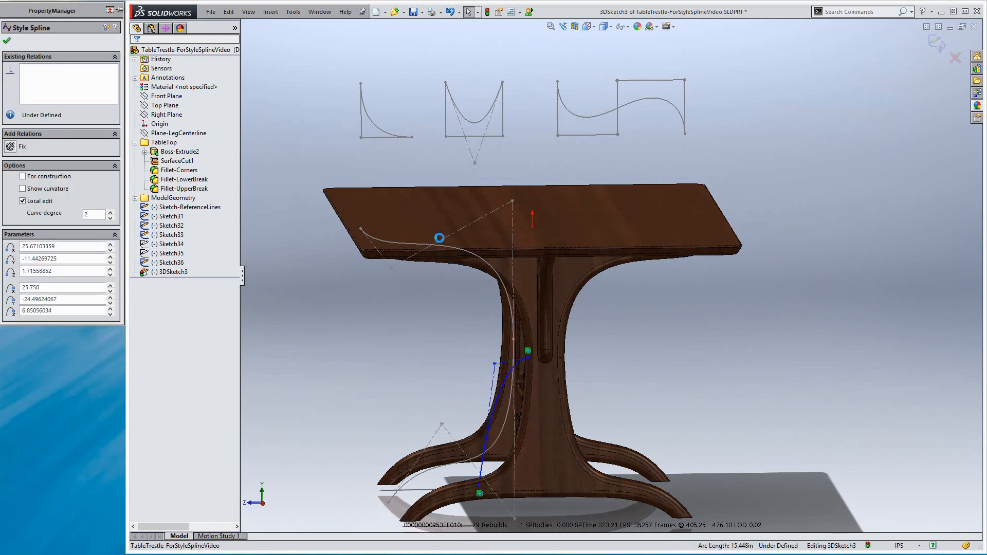
Sketch a regular S-shaped spline through four points in the empty space beside the table, above the arc sketches
key("s")
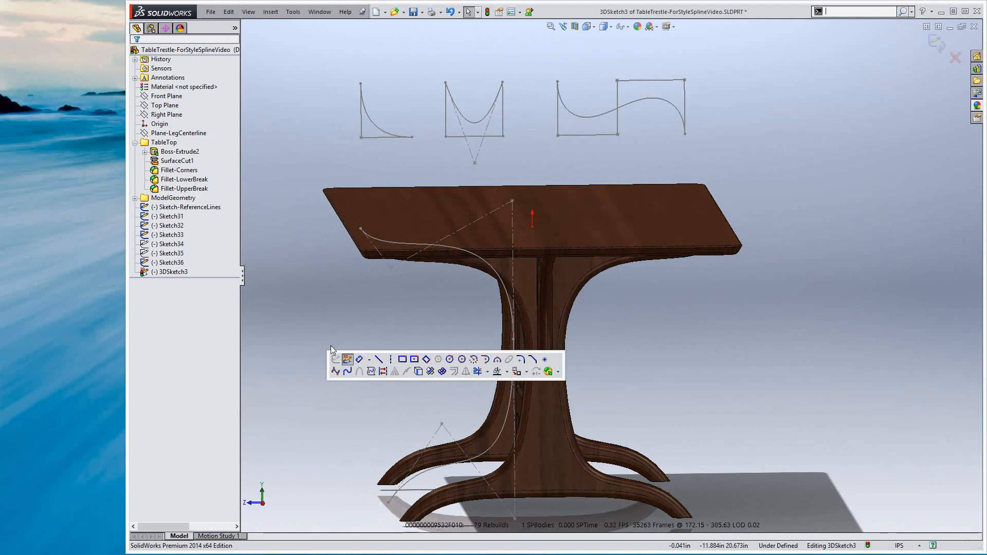
left_click(350, 370)
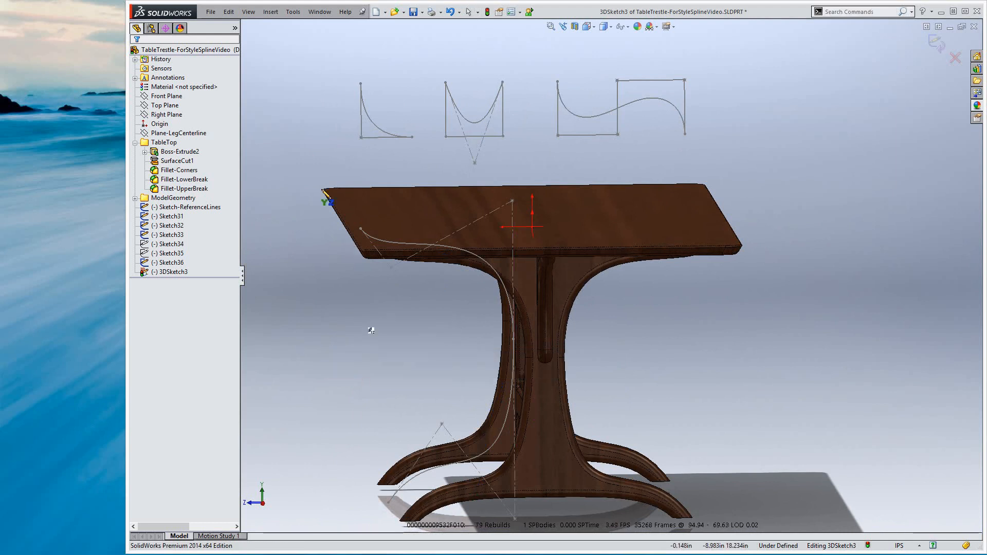
left_click(445, 82)
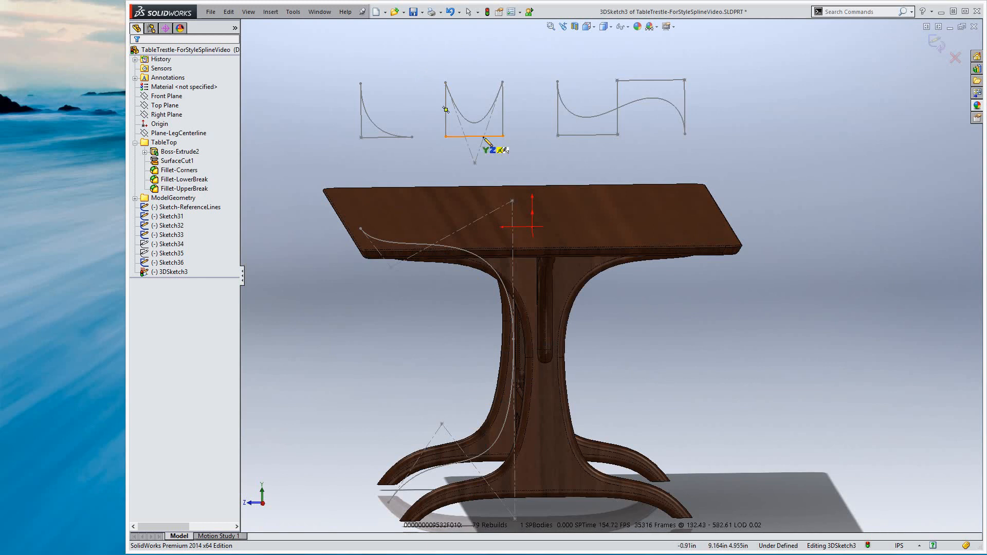
key("z")
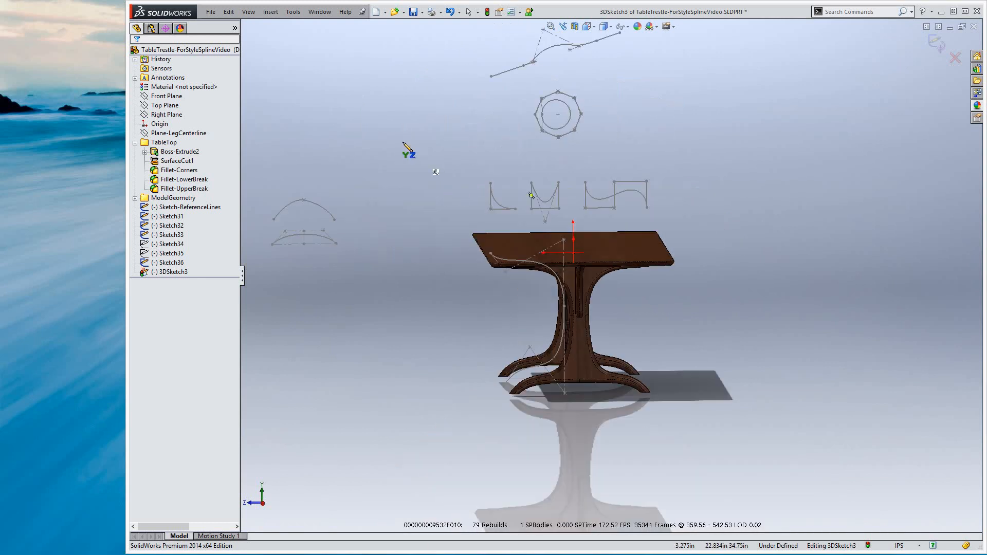
scroll(403, 143, "down", 4)
left_click(369, 213)
left_click(419, 111)
left_click(489, 203)
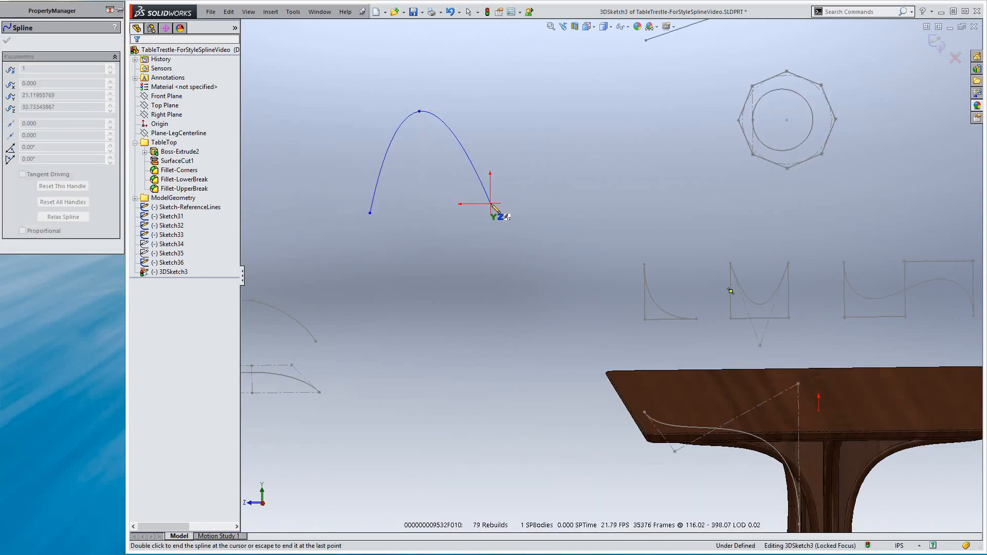
left_click(533, 111)
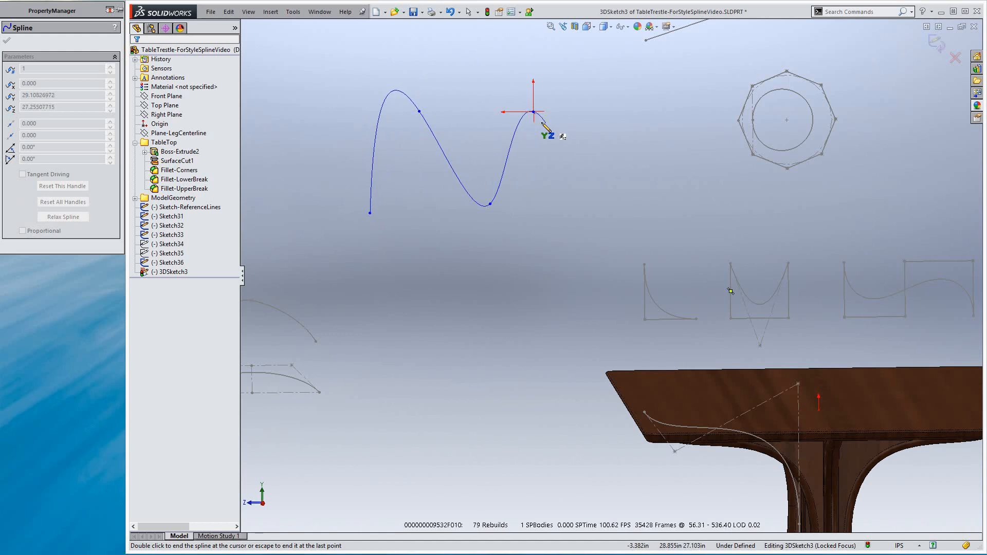
key("Escape")
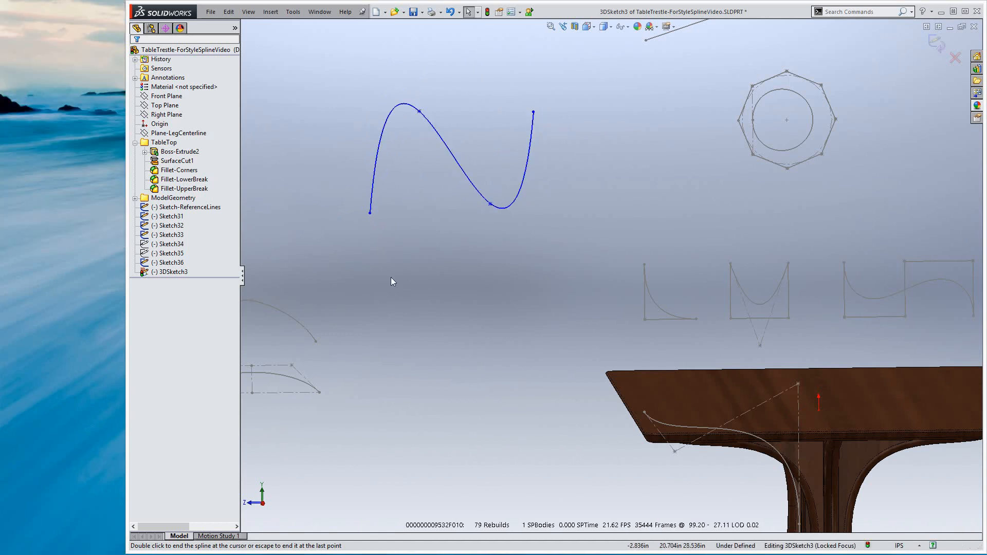
Sketch a style spline with four control vertices in a zigzag directly below the regular spline
key("s")
left_click(397, 291)
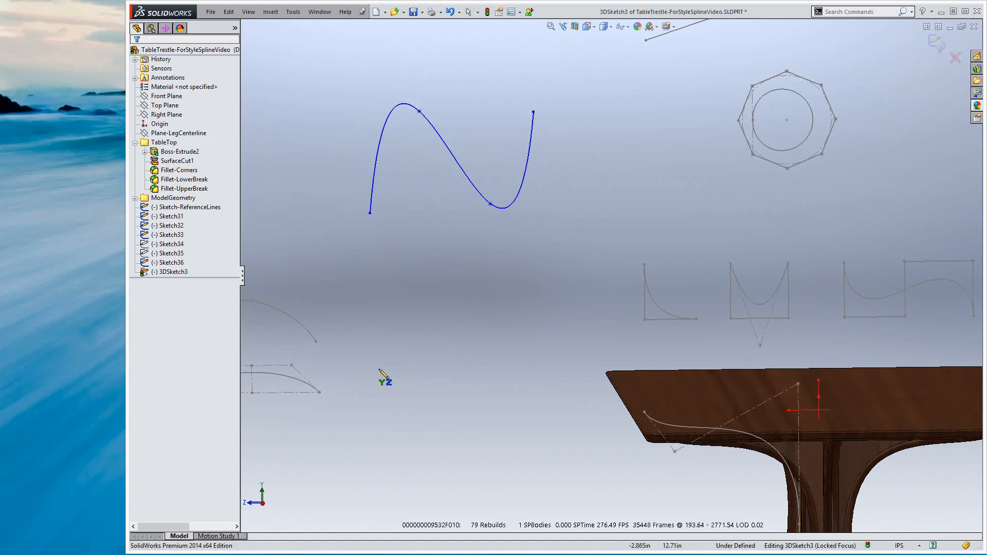
left_click(376, 400)
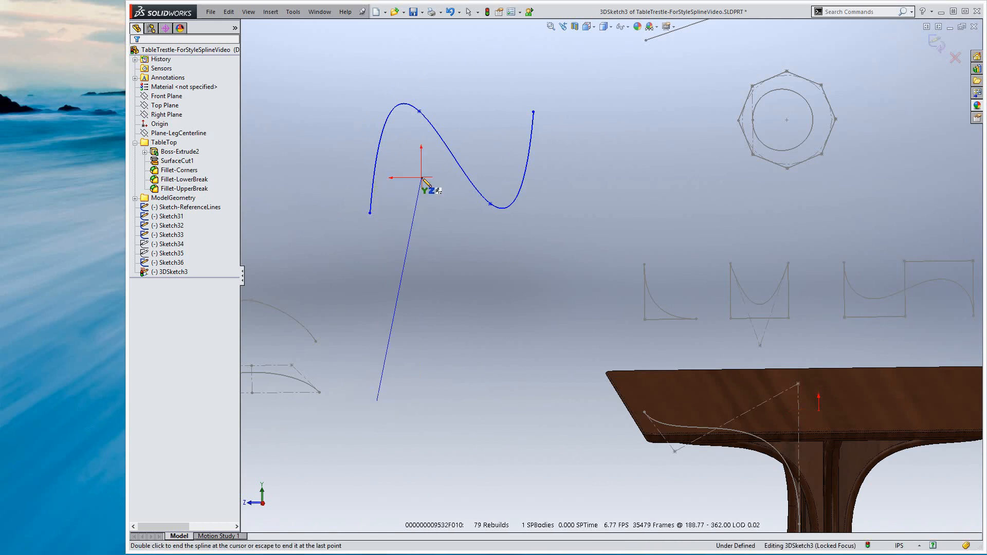
left_click(421, 178)
double_click(482, 507)
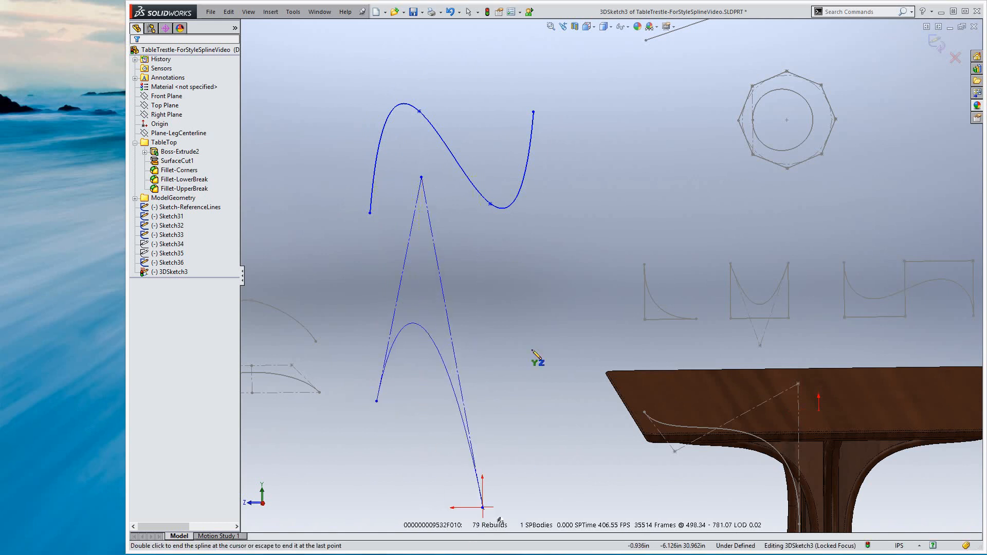
double_click(547, 306)
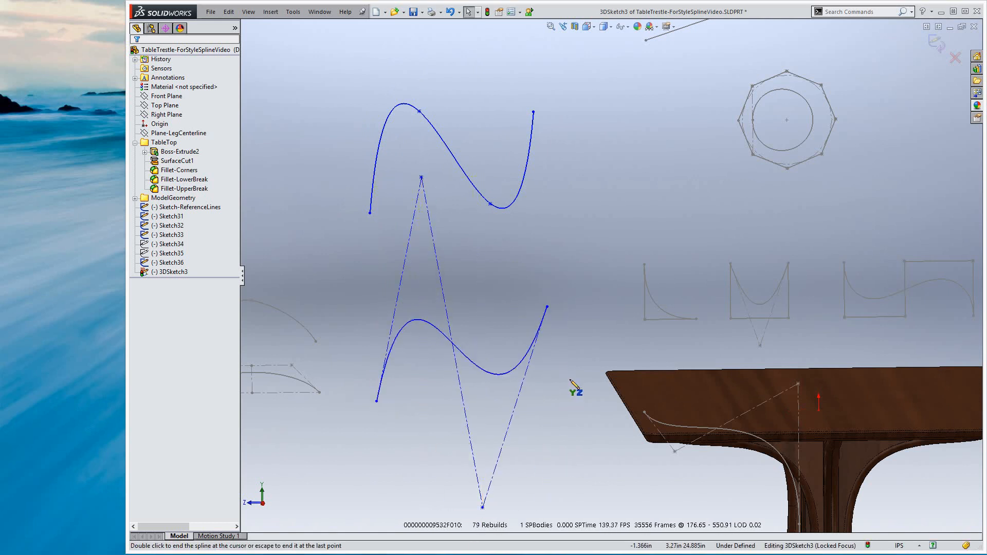